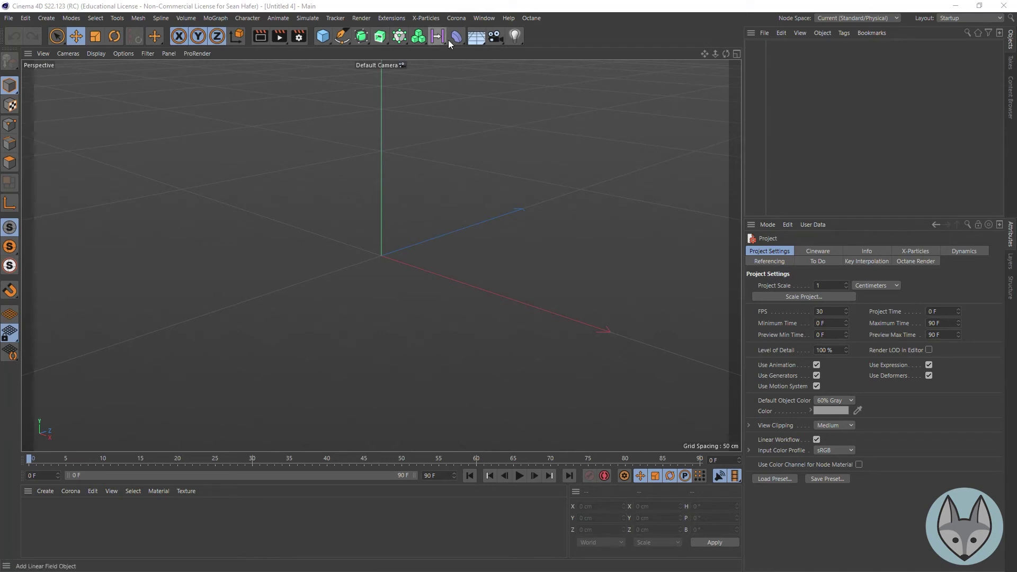
- Add a Circle spline and an Extrude generator, and nest the circle inside the Extrude
left_click(341, 39)
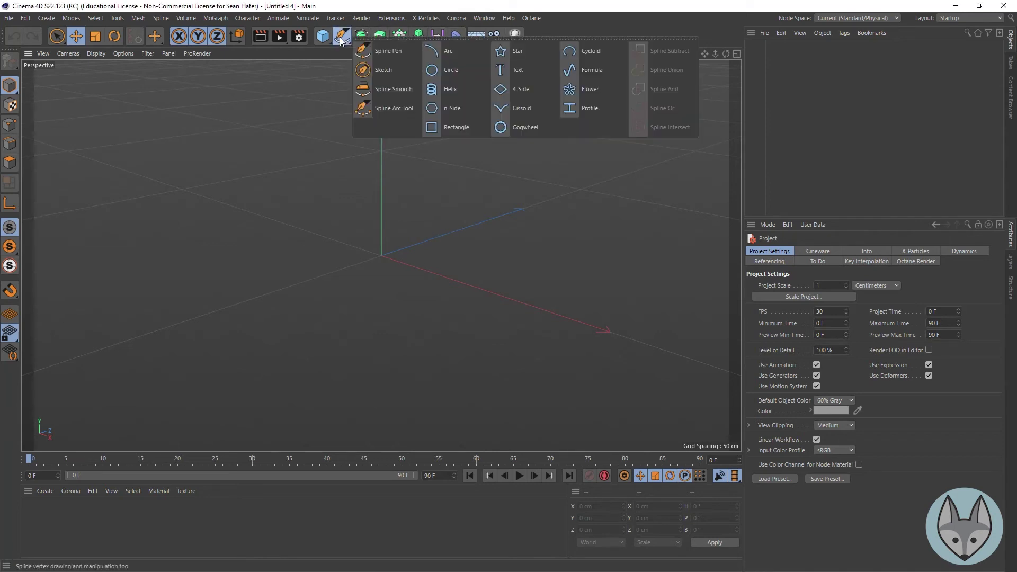
left_click(459, 78)
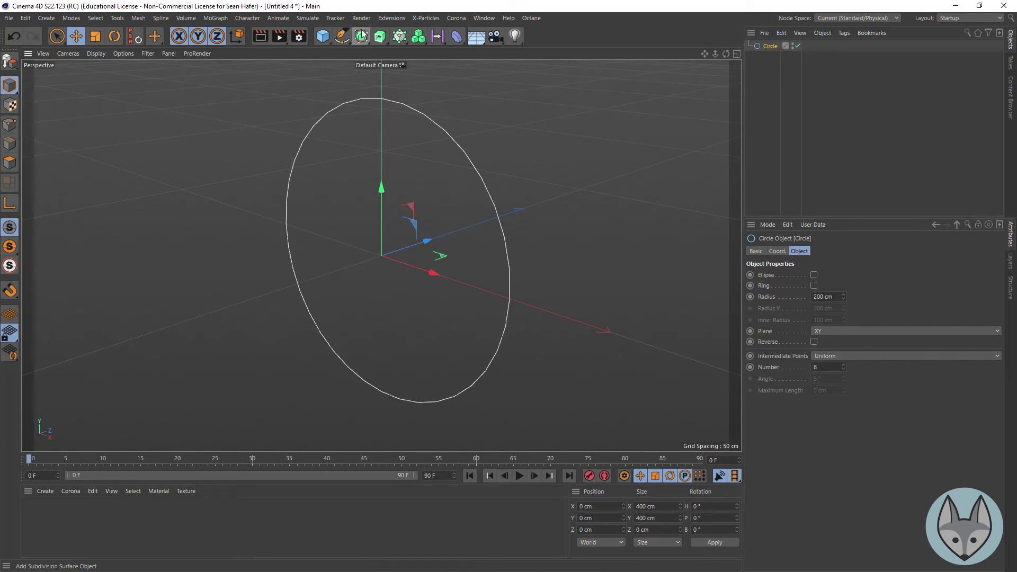
left_click(385, 38)
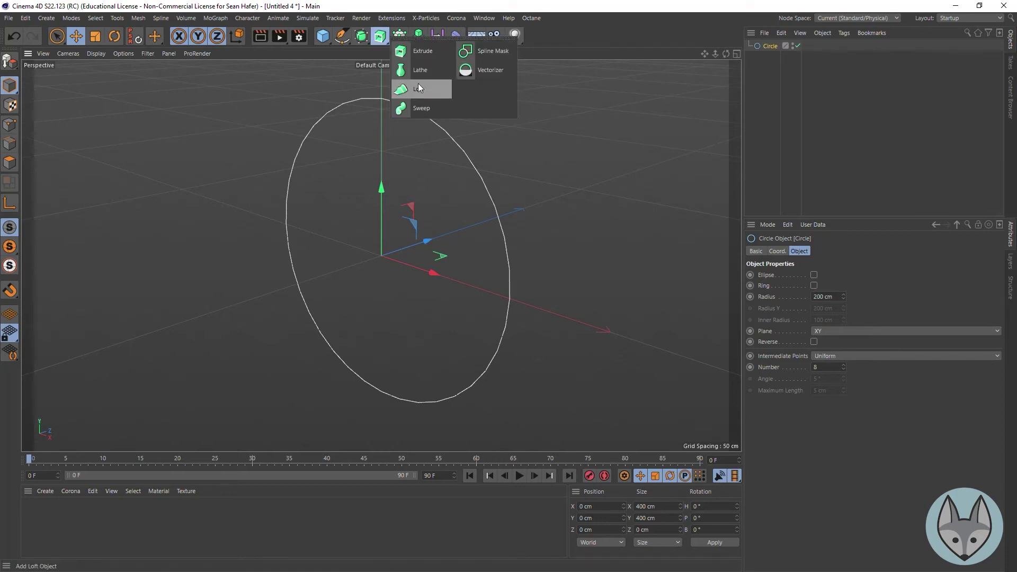
left_click(418, 56)
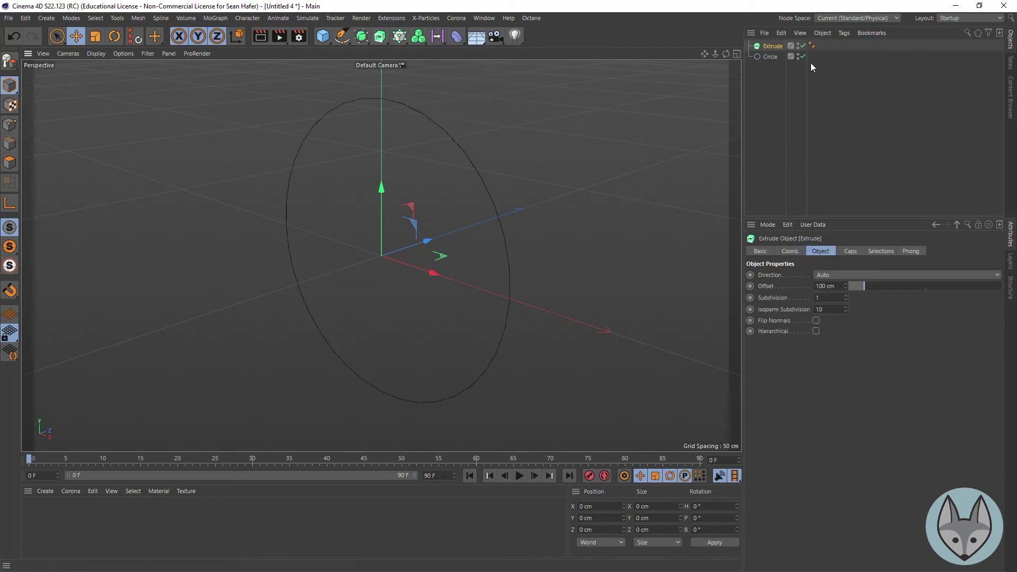
left_click(774, 56)
left_click_drag(774, 48, 772, 47)
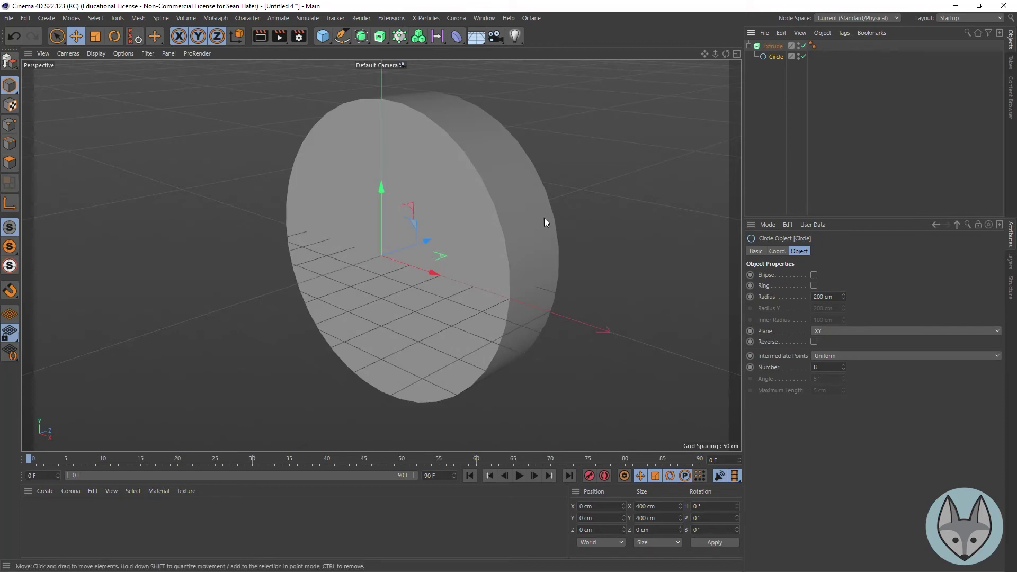
- Switch the viewport display to Gouraud Shading (Lines) and select the Extrude object
left_click(100, 53)
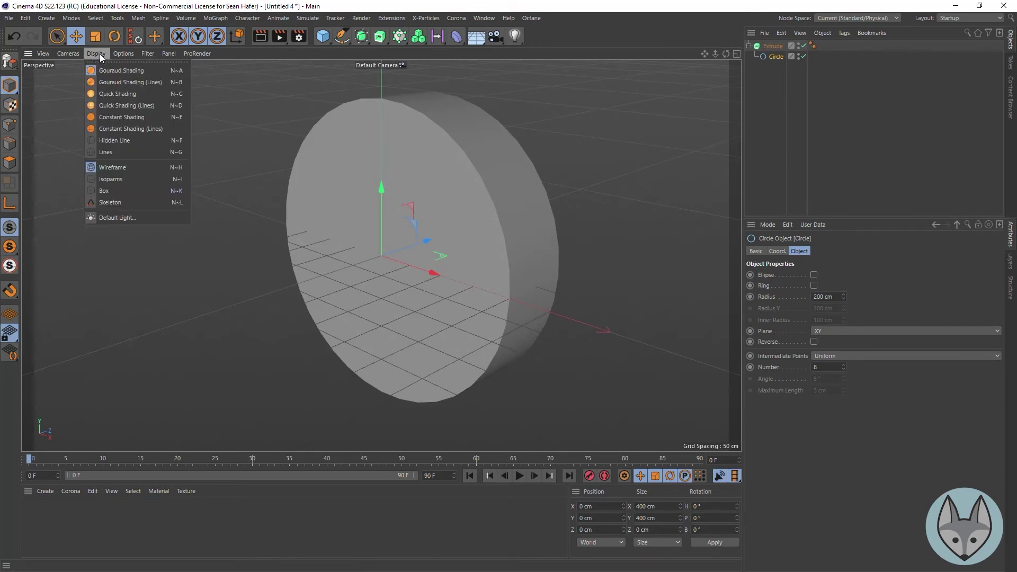
left_click(114, 84)
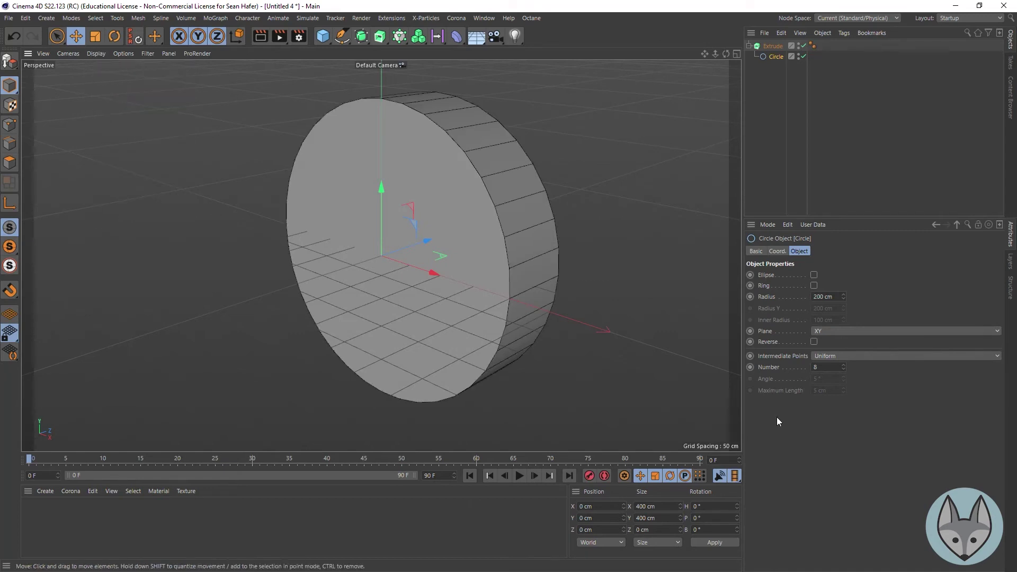
left_click(774, 46)
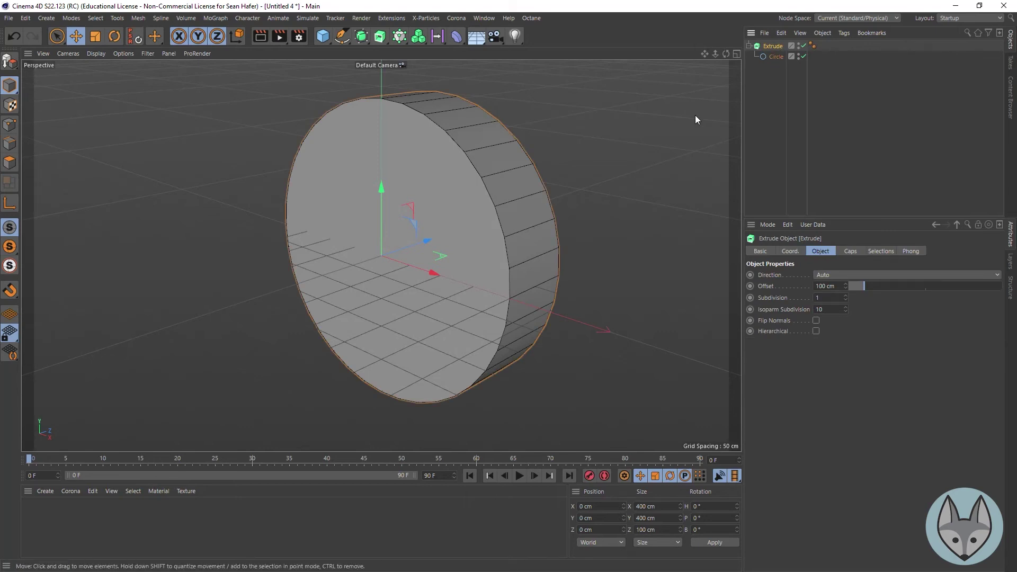
- Set the circle spline's radius to 84 cm and turn it into a ring
left_click(776, 57)
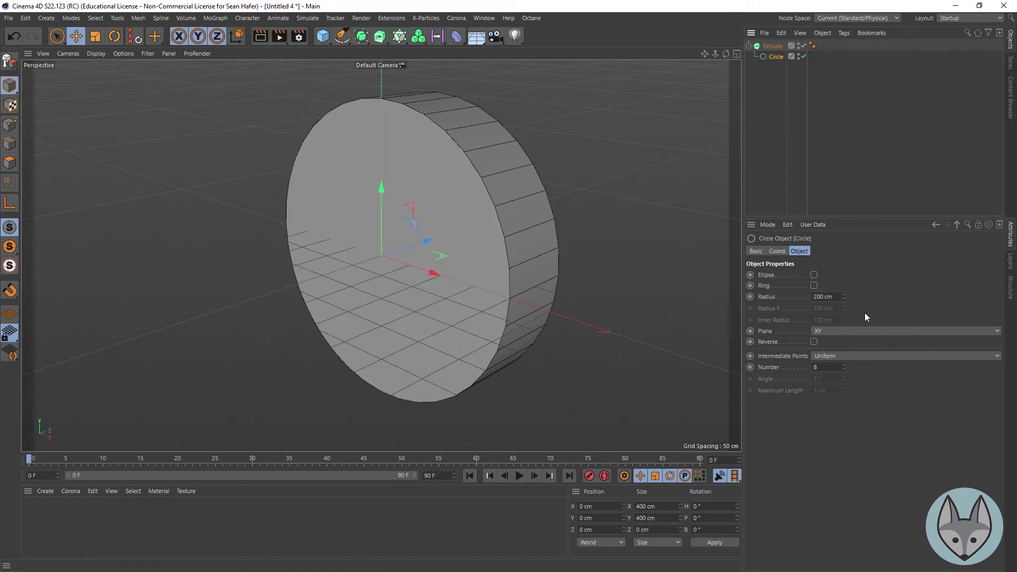
left_click_drag(847, 295, 824, 297)
scroll(381, 256, "up", 3)
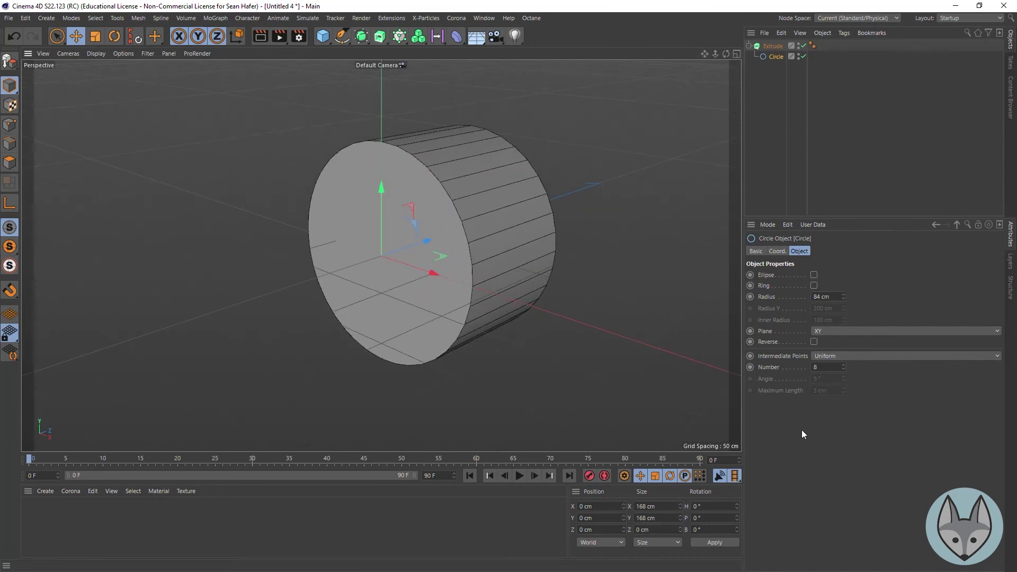
left_click(814, 286)
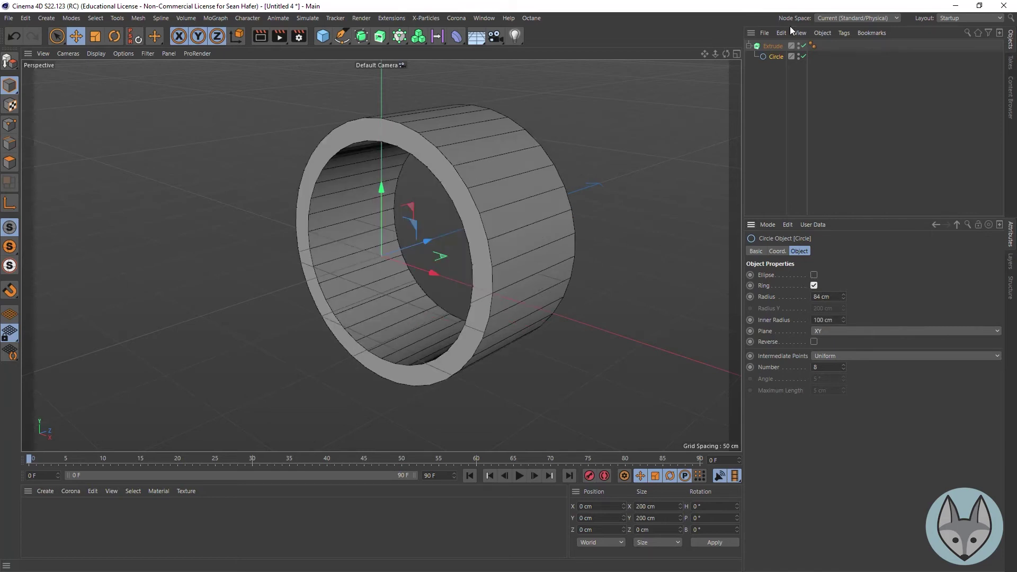
- Compare the ring with the Extrude generator disabled and enabled, and render the view to examine its edges
left_click(803, 46)
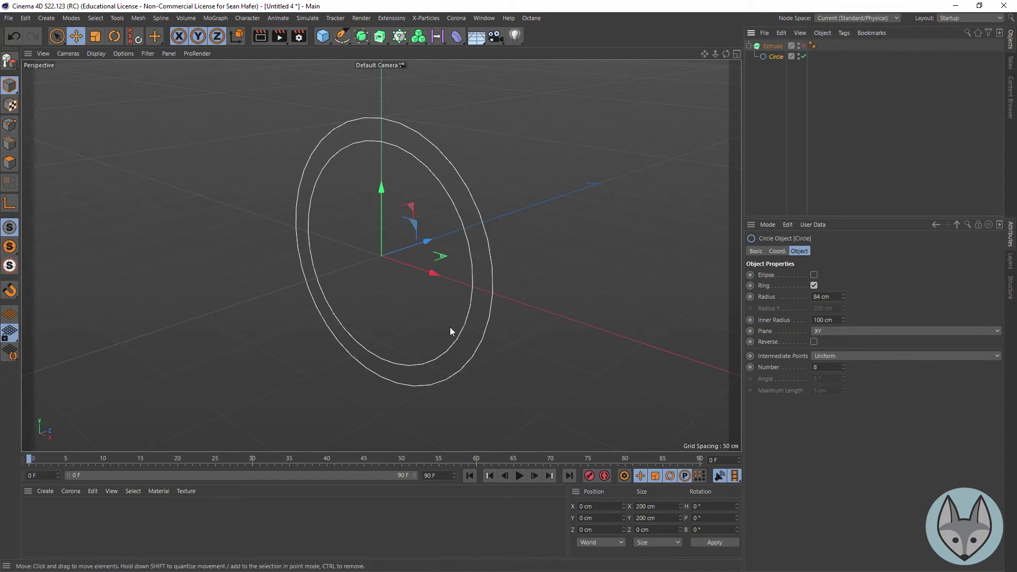
left_click(804, 46)
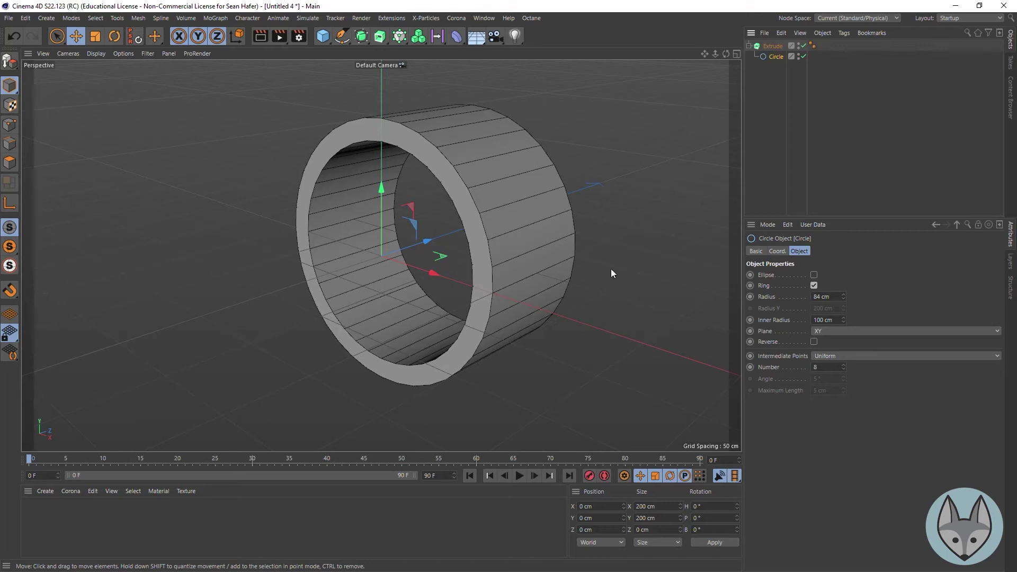
left_click(265, 39)
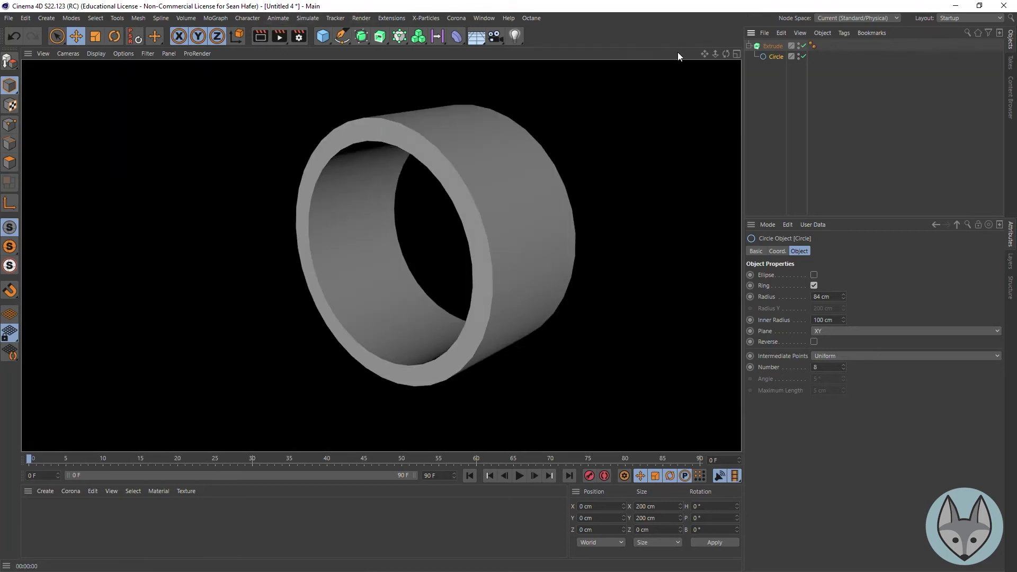
right_click(705, 47)
left_click(659, 32)
left_click_drag(702, 52, 534, 125)
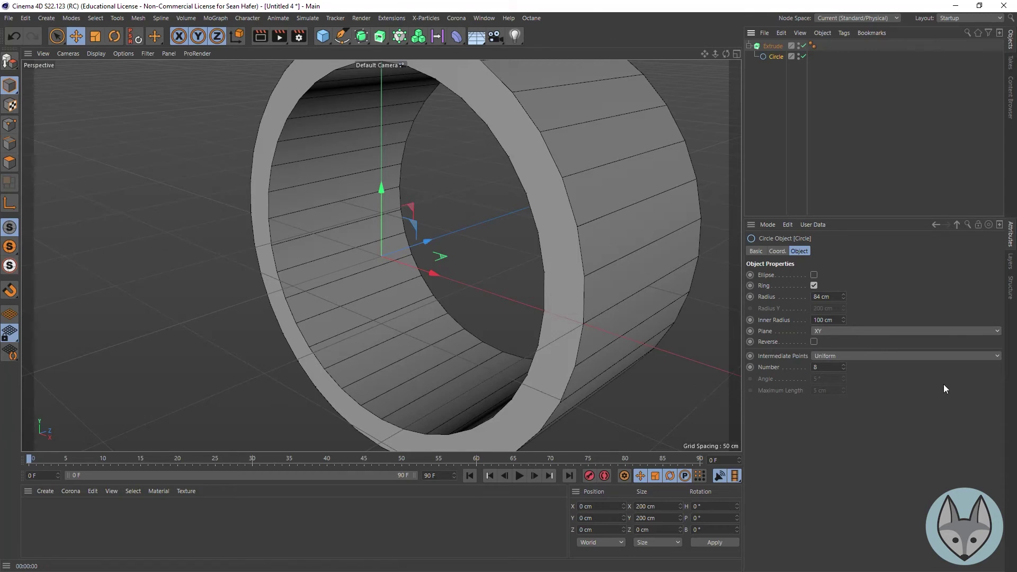
- Raise the circle's intermediate point number to 16 and then to 36, rendering the view after each change
double_click(832, 366)
type("16")
key("Return")
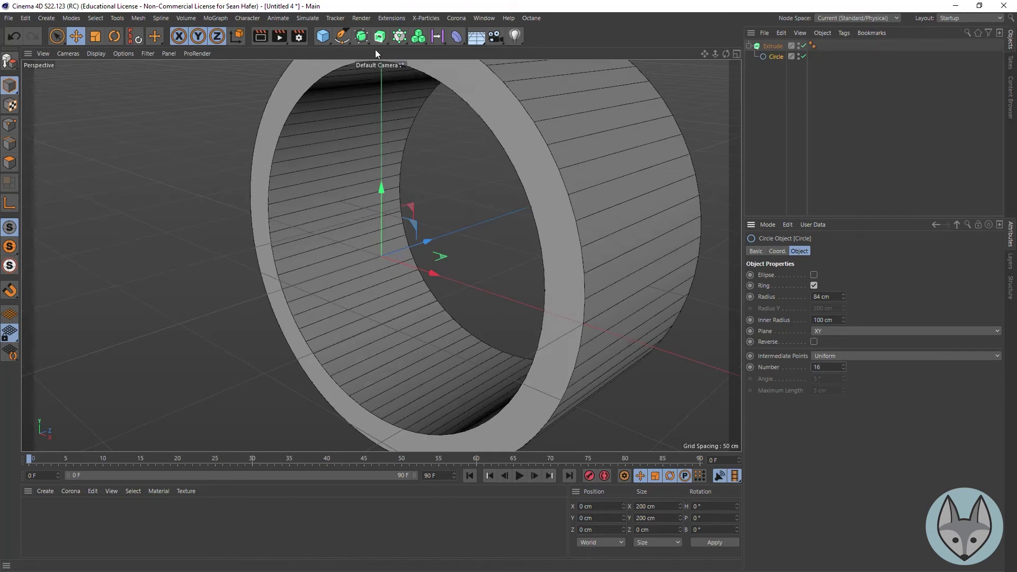
left_click(261, 36)
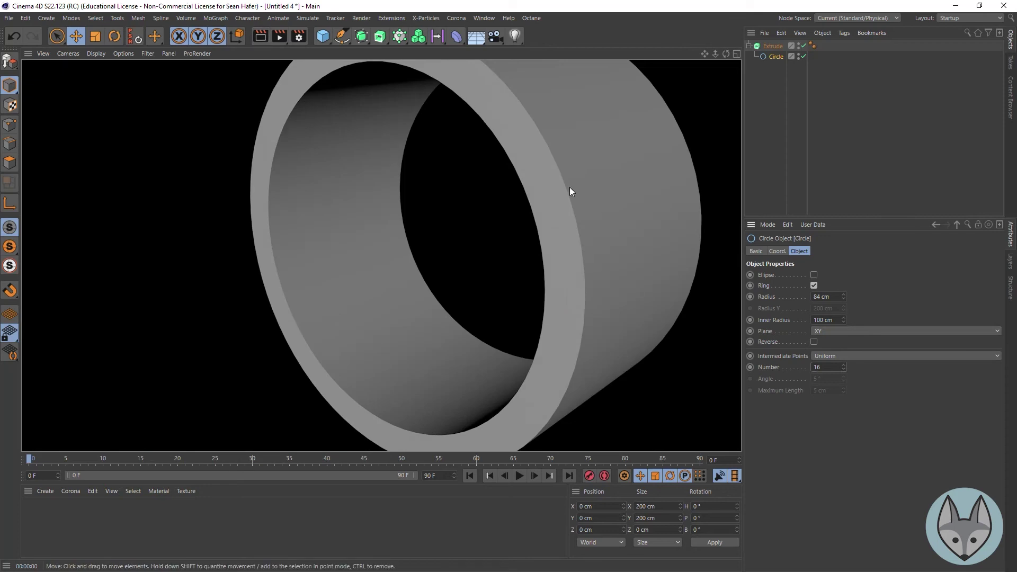
left_click_drag(828, 365, 799, 366)
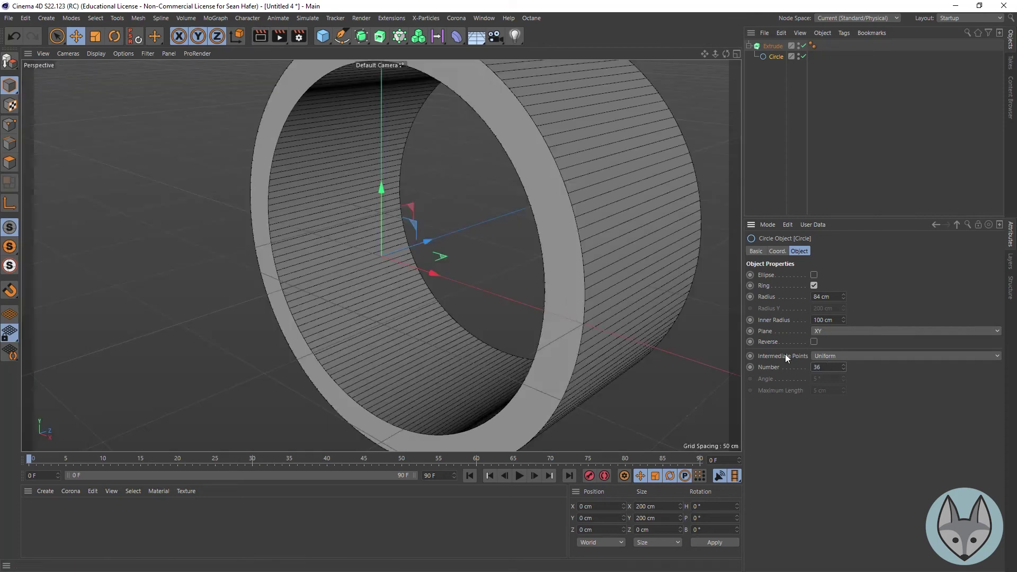
left_click(260, 36)
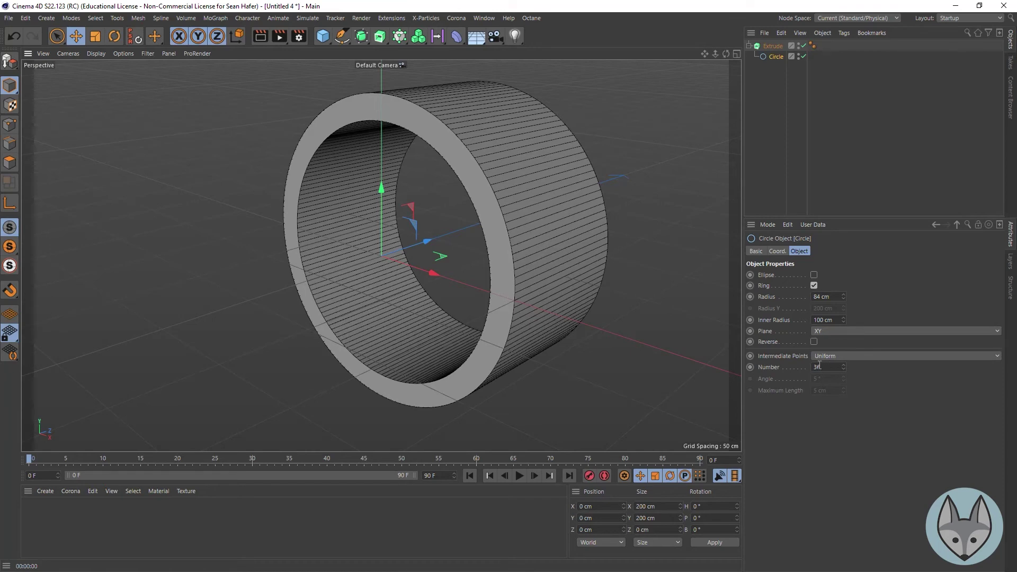
- Set the Extrude's offset to 22 cm and its subdivision to 3
left_click(775, 48)
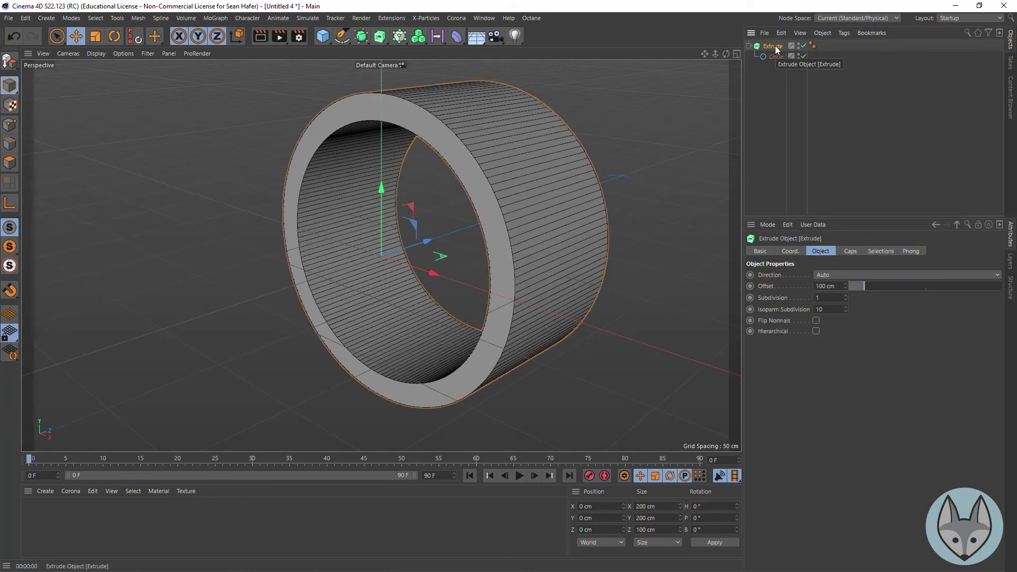
left_click_drag(708, 54, 722, 54)
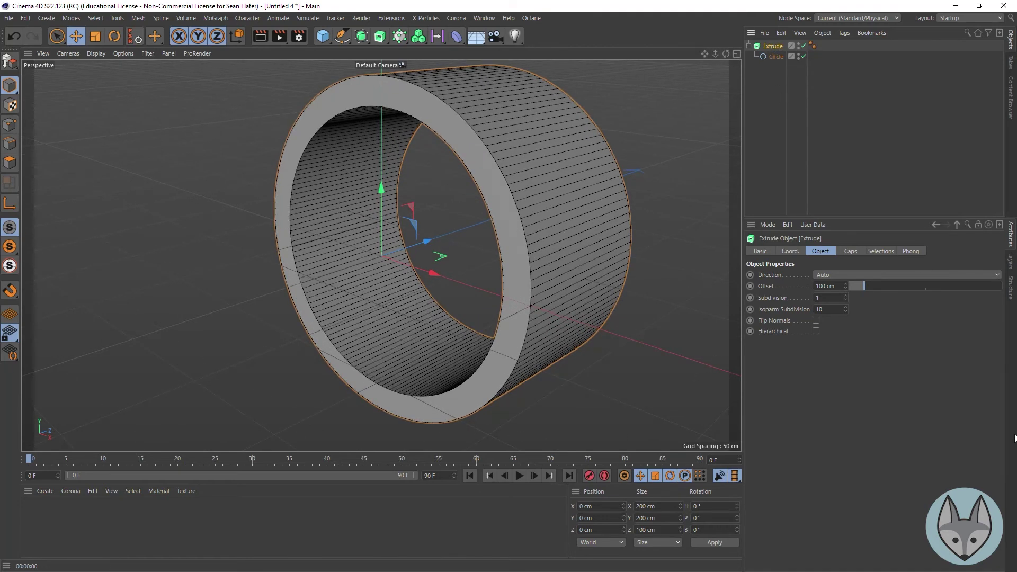
left_click_drag(860, 287, 853, 294)
left_click(848, 274)
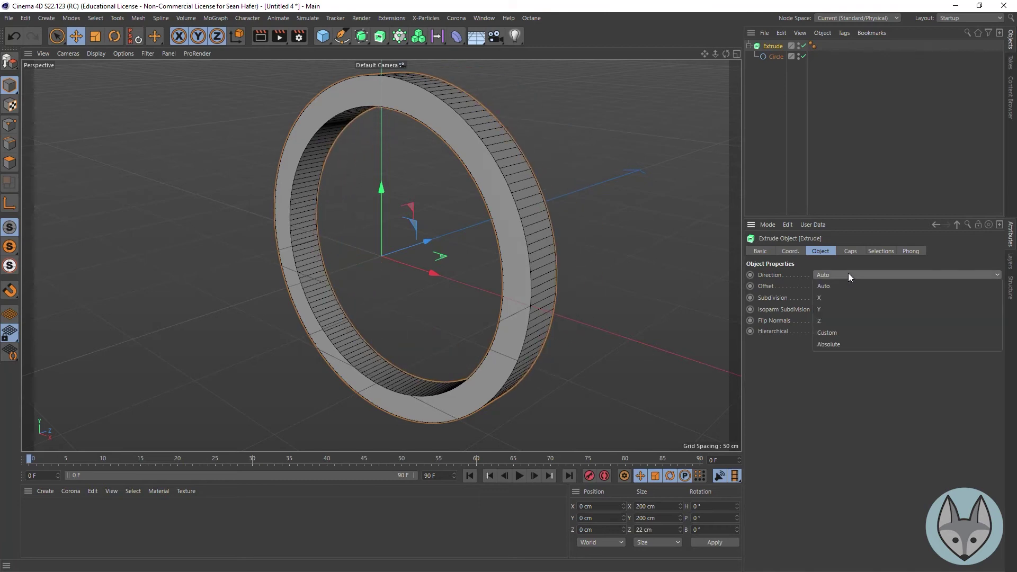
left_click(878, 124)
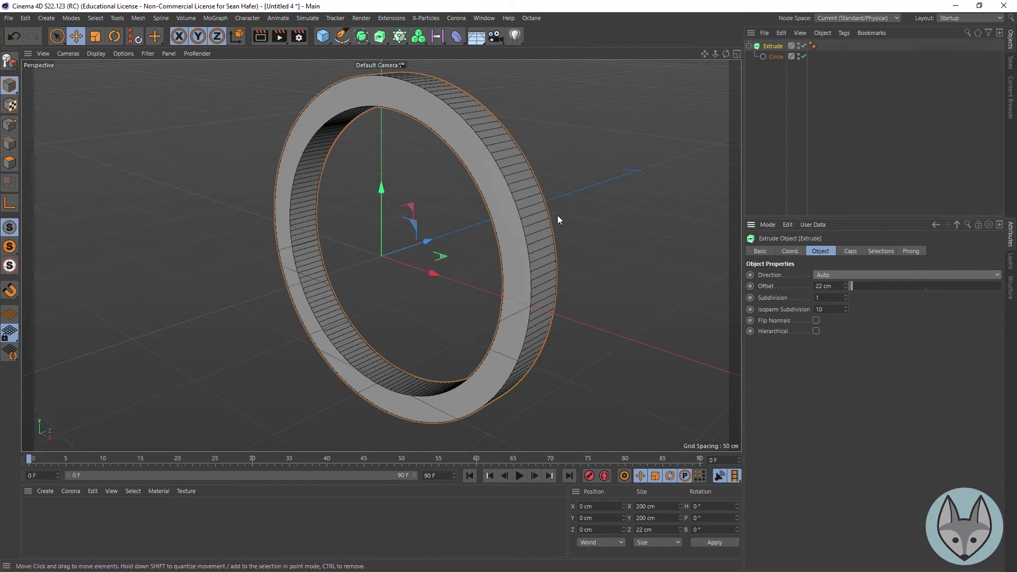
left_click(845, 295)
left_click(846, 295)
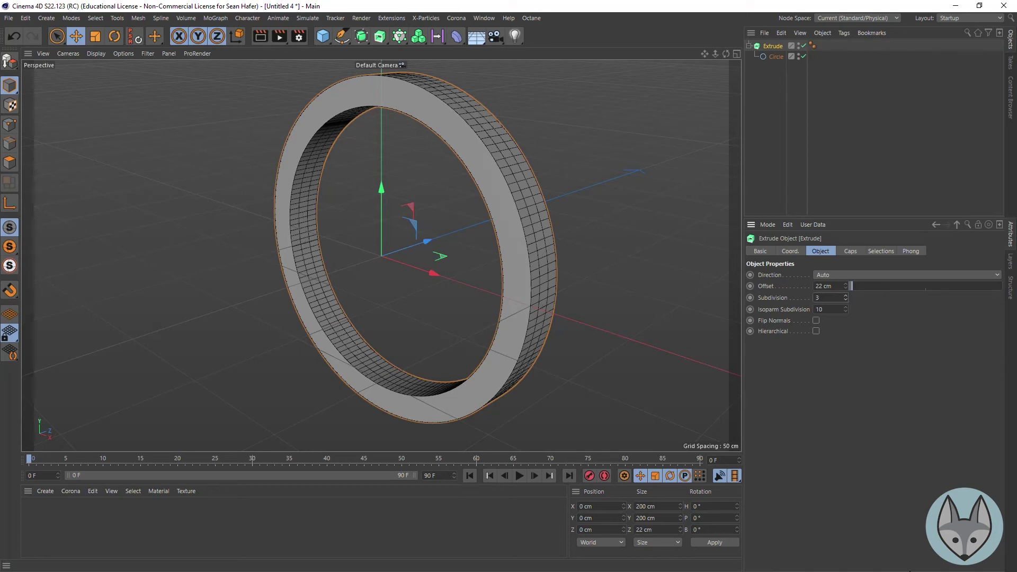
- Switch the Extrude's start cap and end cap off and back on to compare the open and closed ring
left_click(856, 251)
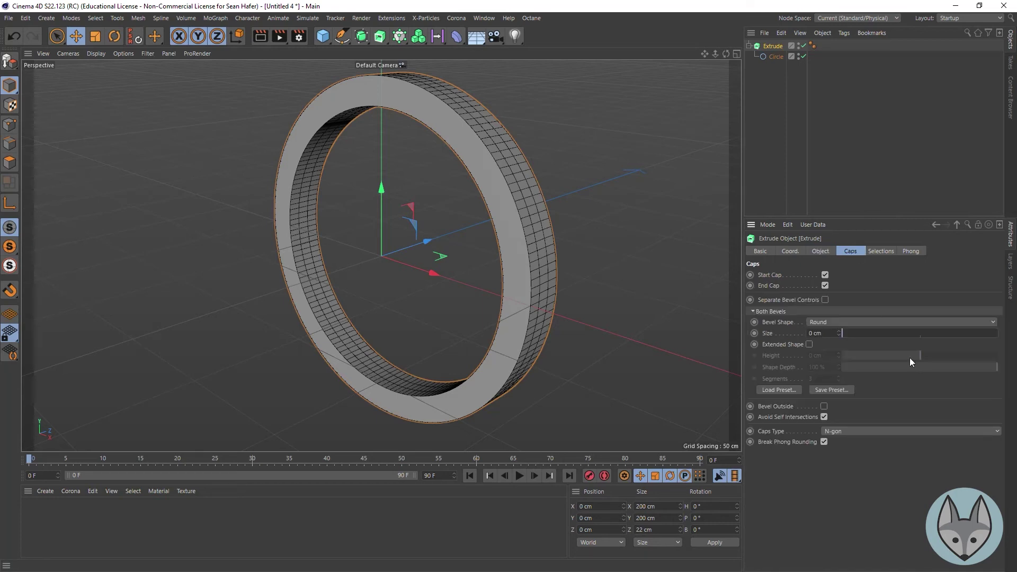
left_click(825, 276)
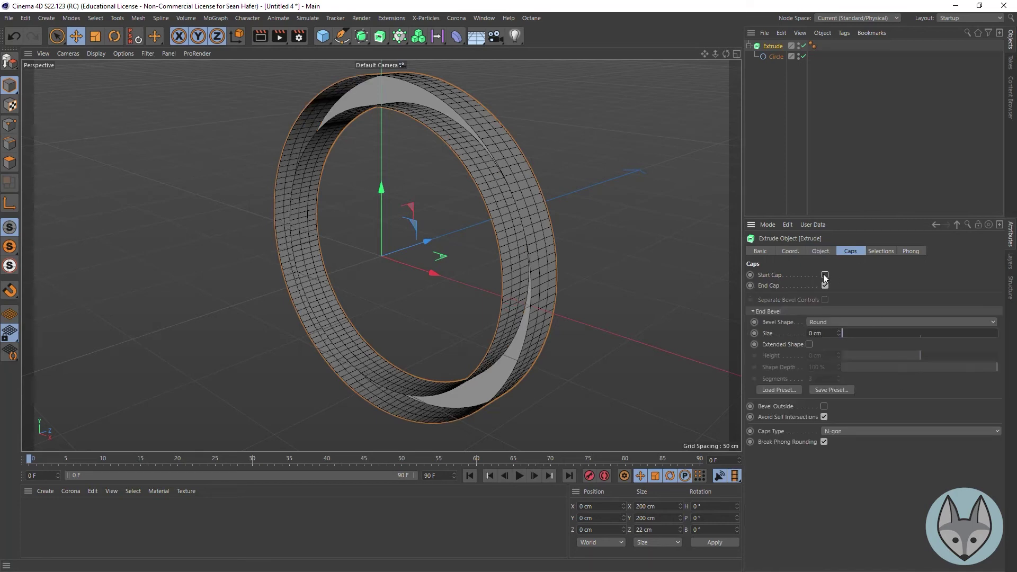
left_click(825, 276)
left_click(825, 286)
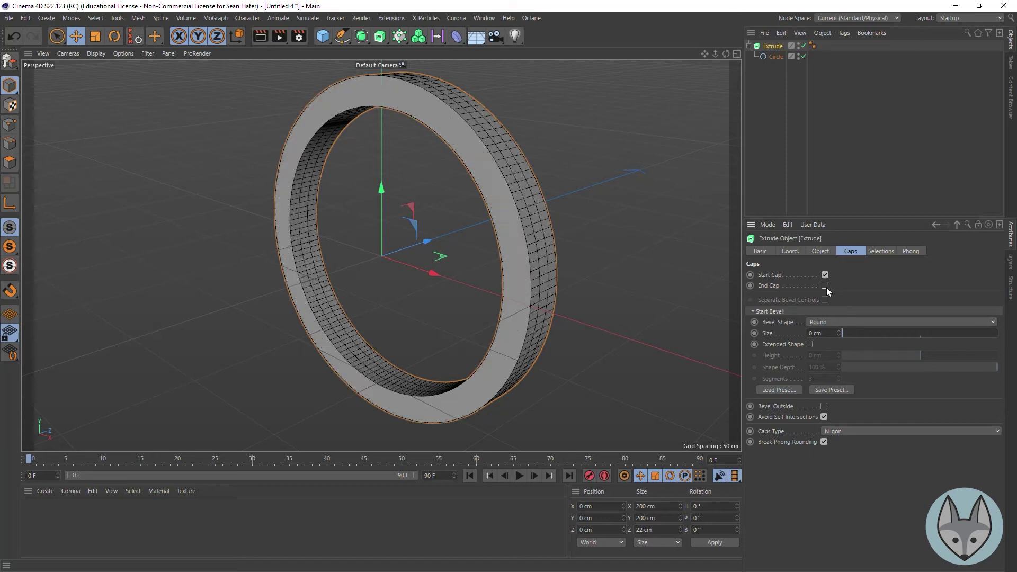
left_click_drag(726, 53, 678, 56)
left_click_drag(380, 256, 403, 249)
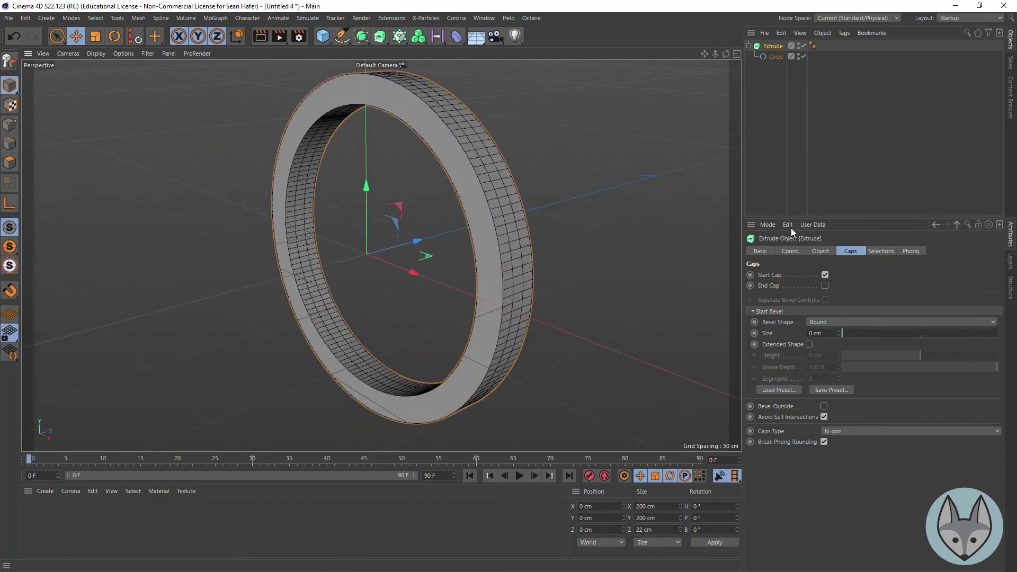
left_click(826, 275)
left_click(826, 275)
left_click(826, 286)
- Set the size of both cap bevels to 2.54 cm and render the view to examine the rounded edges
left_click(840, 331)
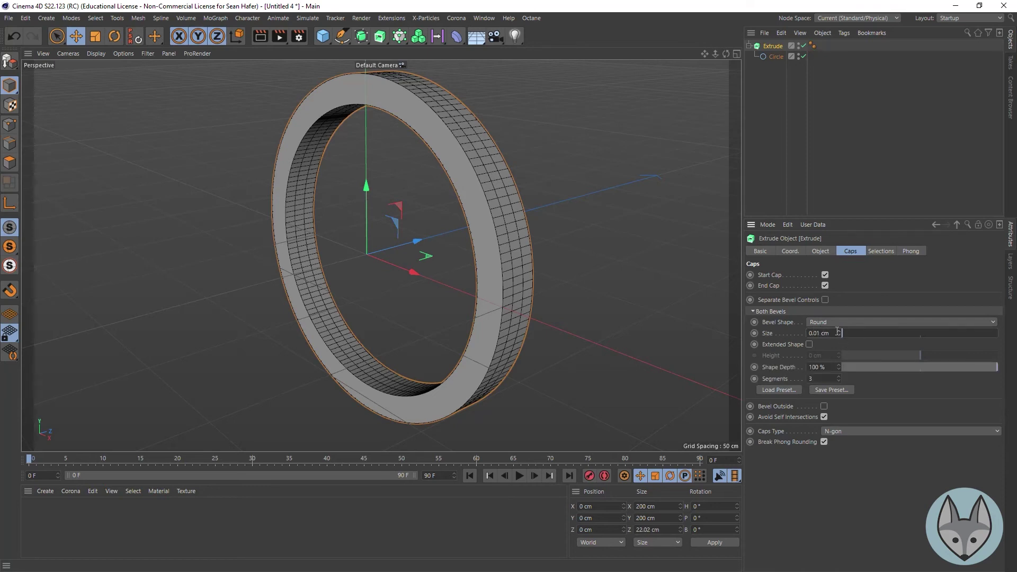
left_click_drag(842, 332, 847, 332)
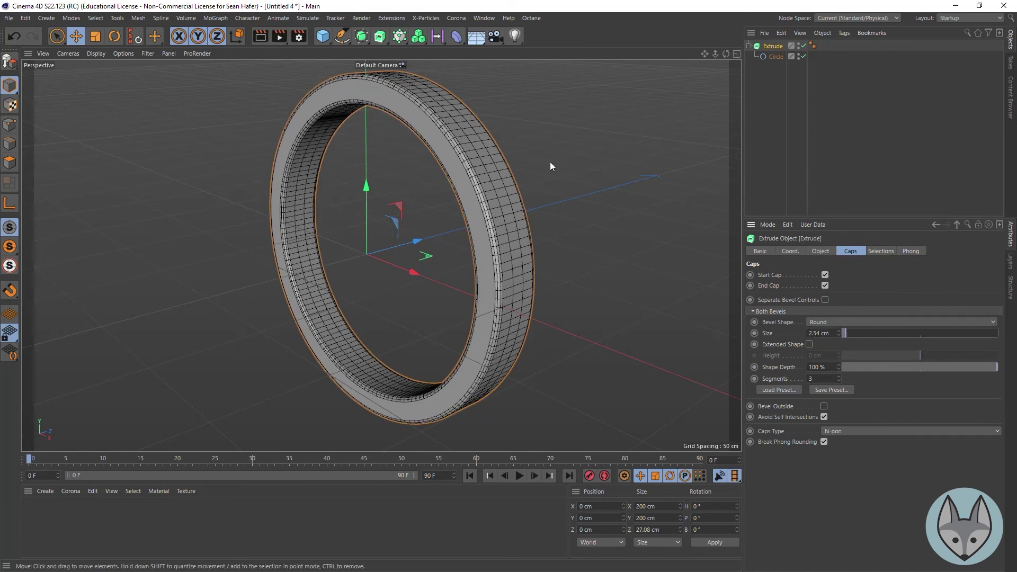
left_click(260, 36)
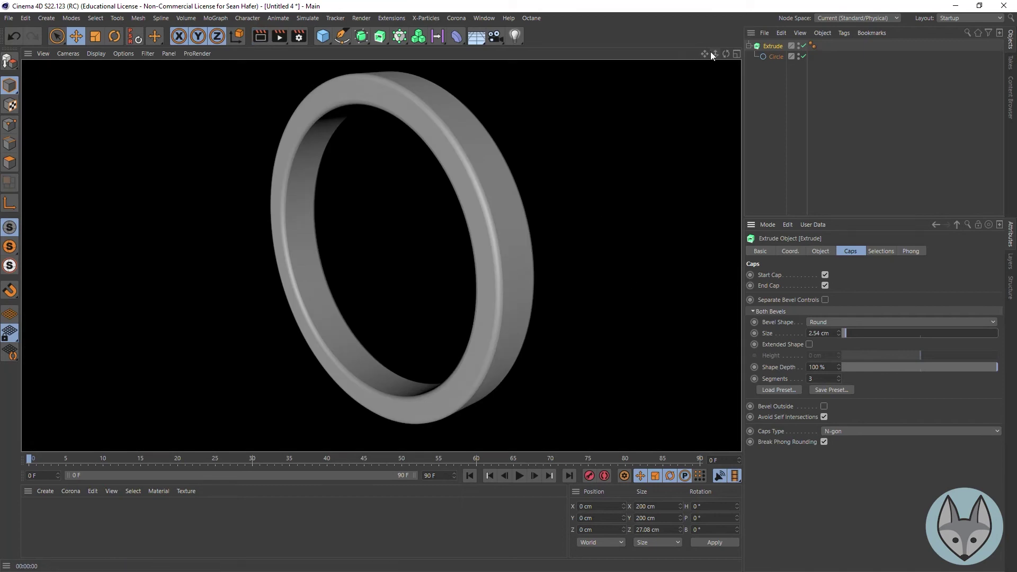
left_click_drag(706, 54, 829, 295)
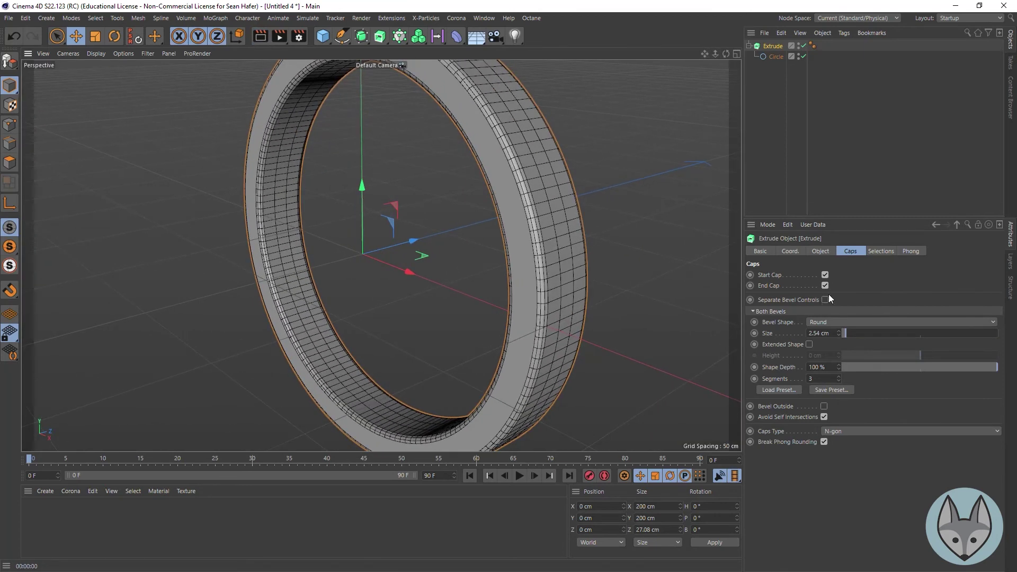
- Review the bevel shape options, keep Round, and reduce the bevel segments to 1
left_click(822, 322)
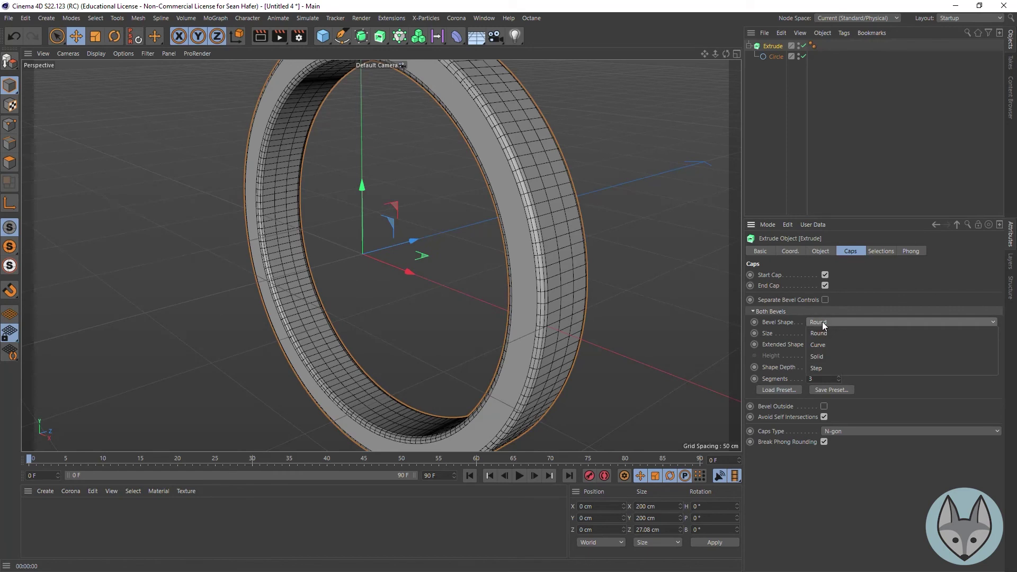
left_click(819, 341)
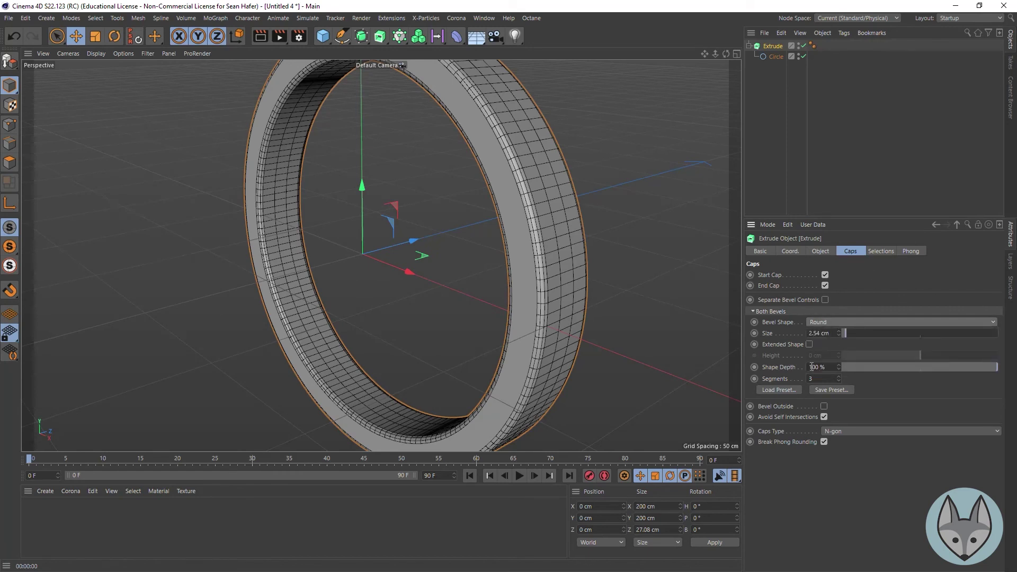
left_click(838, 381)
left_click(838, 380)
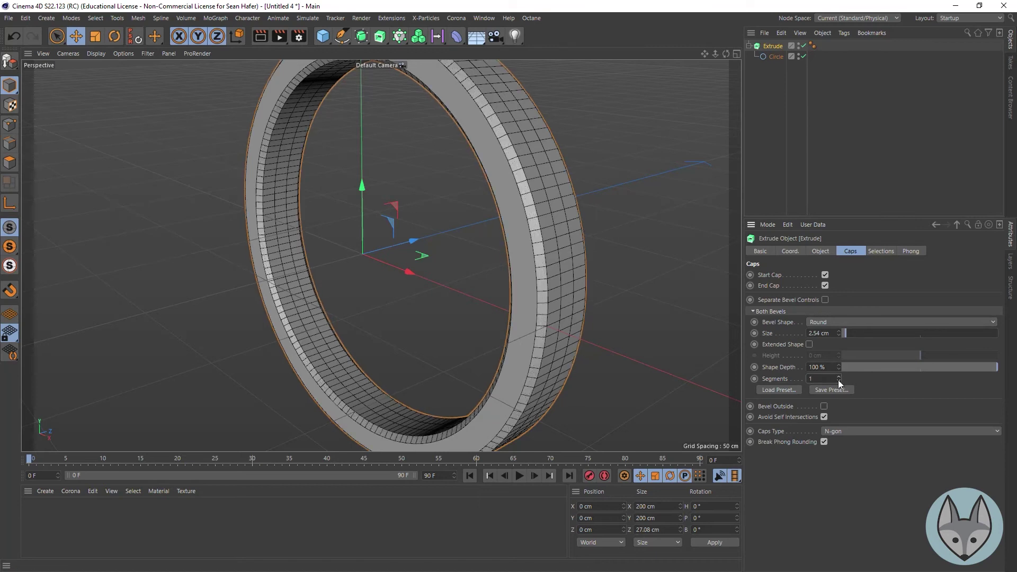
- Set the bevel segments to 3 and change the bevel shape to Curve
left_click(840, 377)
left_click(840, 376)
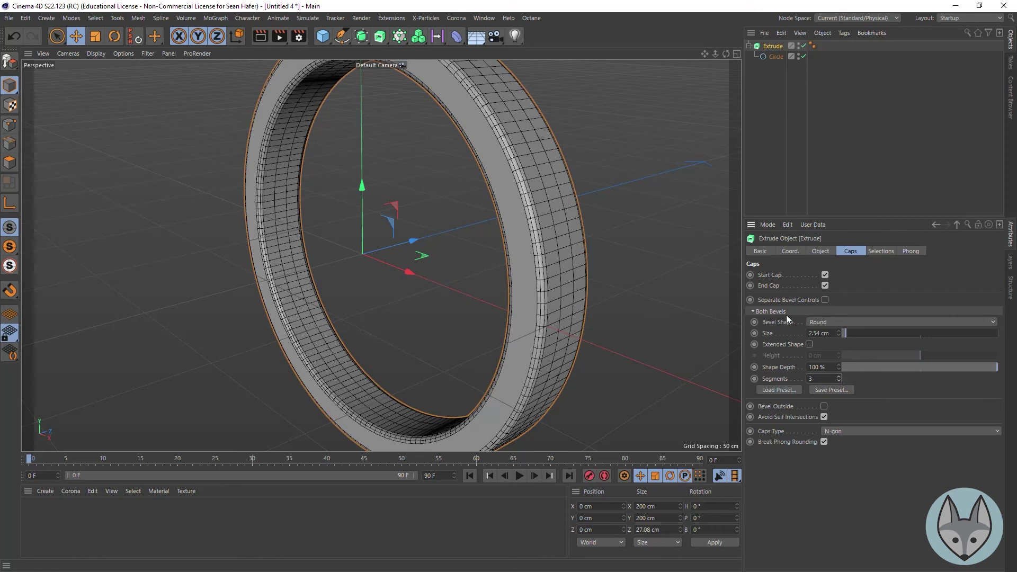
left_click(848, 324)
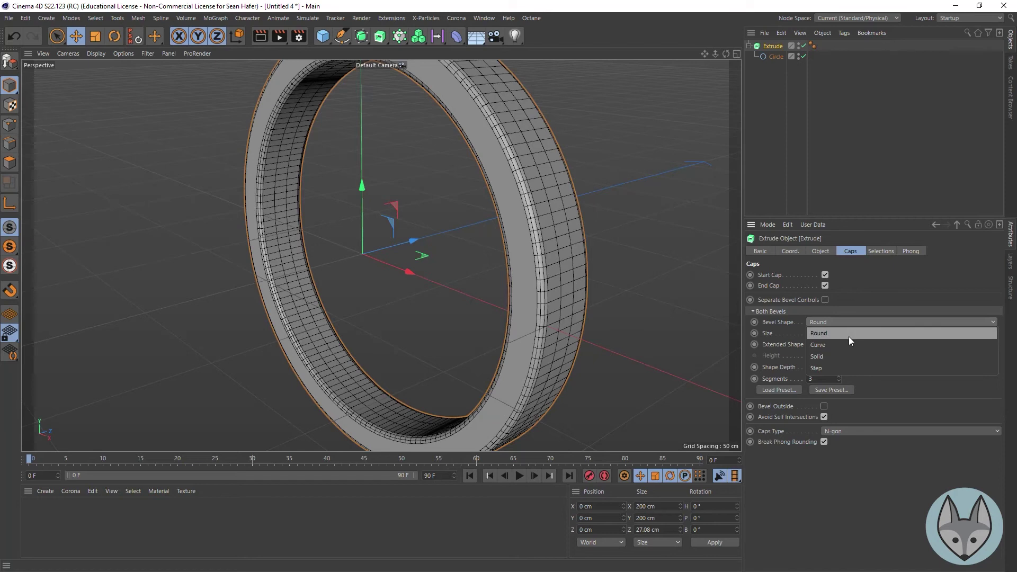
left_click(847, 346)
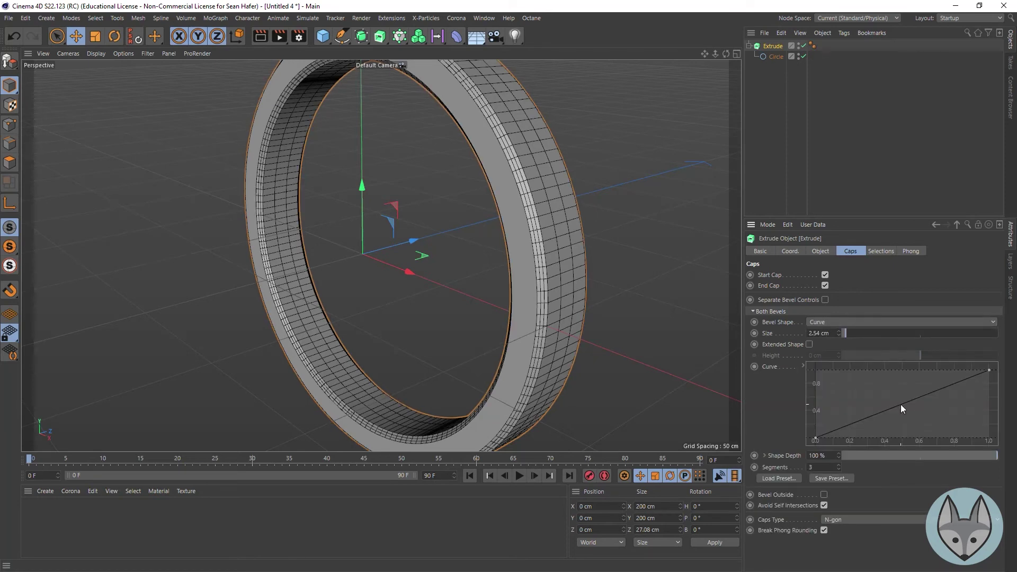
- Add a point to the bevel curve, bend the profile with it, and render the view to examine the resulting edge
mouse_move(901, 405)
left_mouse_down()
mouse_move(885, 382)
mouse_move(871, 384)
mouse_move(910, 384)
mouse_move(913, 398)
left_mouse_up()
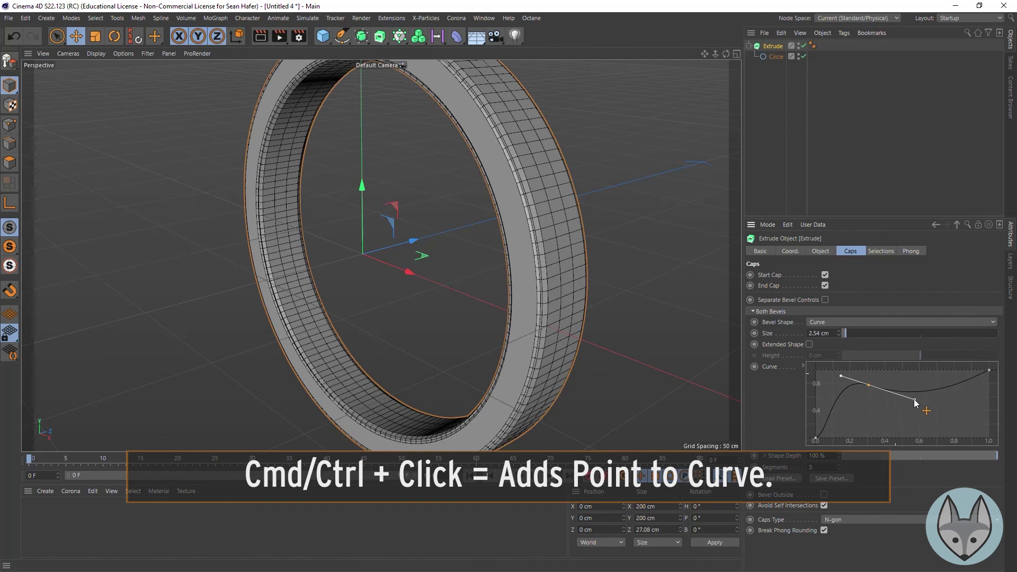
left_click(265, 35)
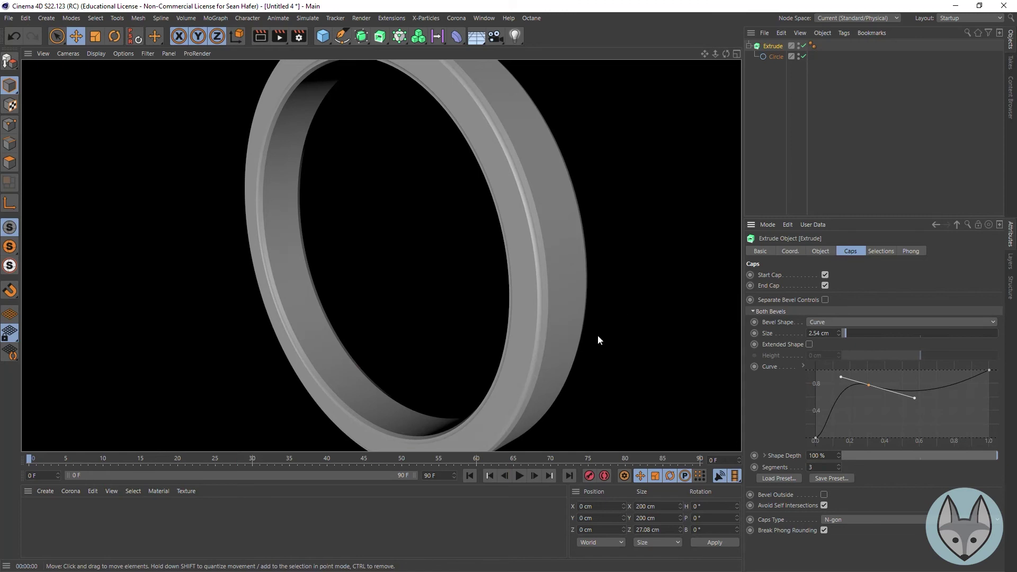
left_click_drag(863, 385, 900, 408)
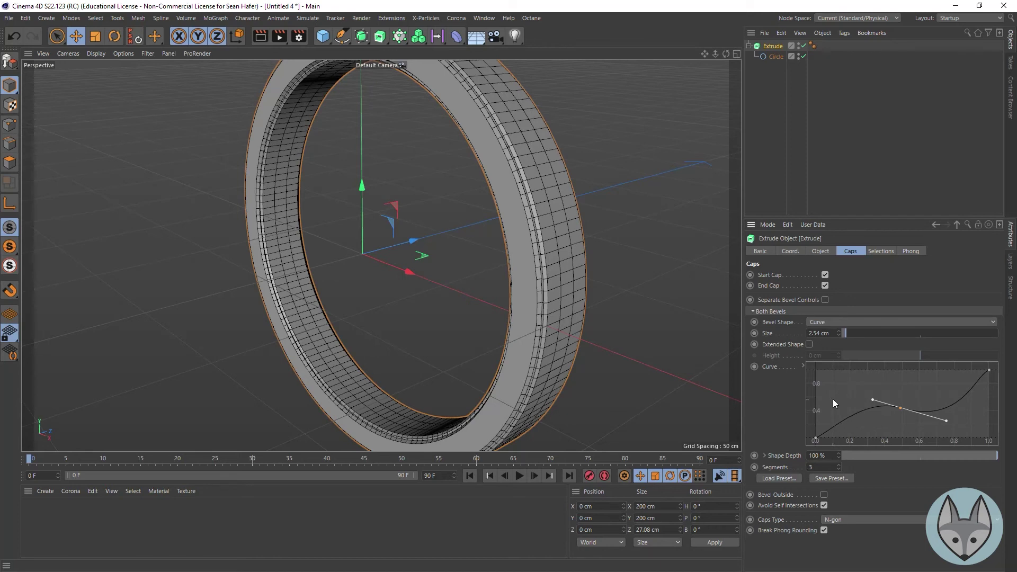
- Delete the added points from the bevel curve to restore the straight profile
left_click(851, 417, "ctrl")
key("Delete")
left_click(902, 408)
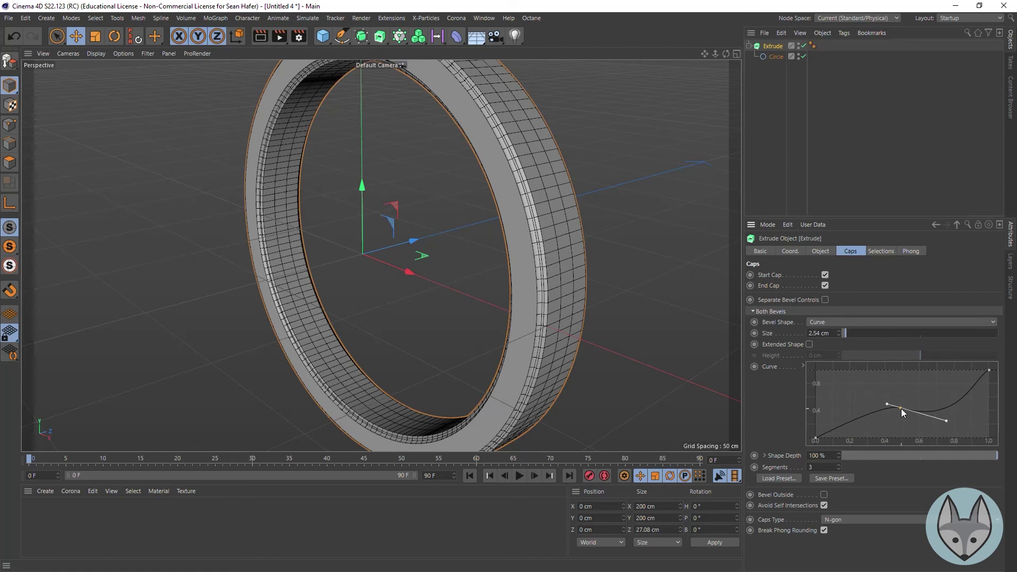
key("Delete")
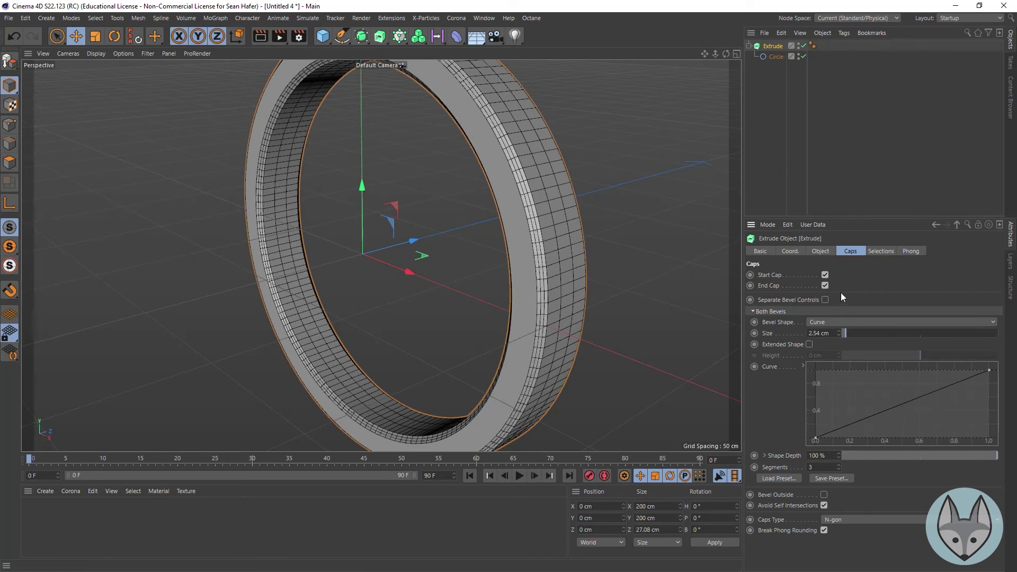
- Change the bevel shape to Solid and set the bevel size to 1.86 cm
left_click(855, 321)
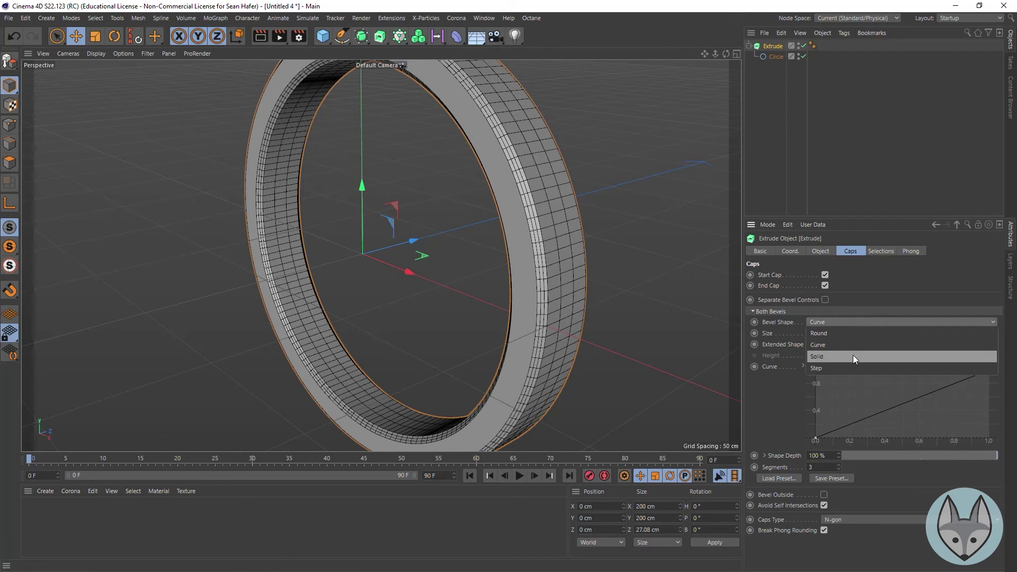
left_click(853, 357)
left_click(845, 336)
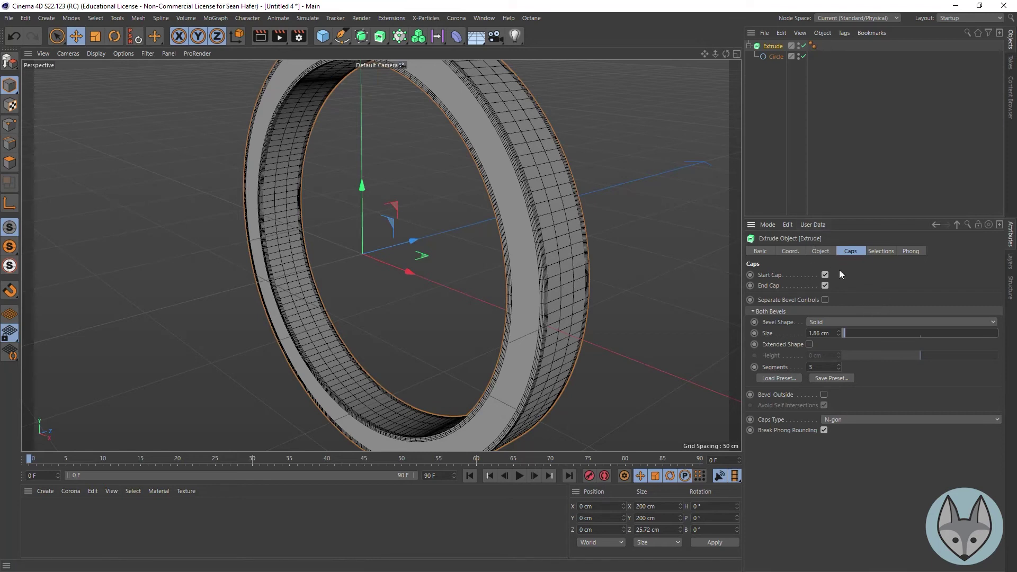
- Change the bevel shape to Step with 2 segments and a size of 4.24 cm, and examine the stepped edges
left_click(837, 321)
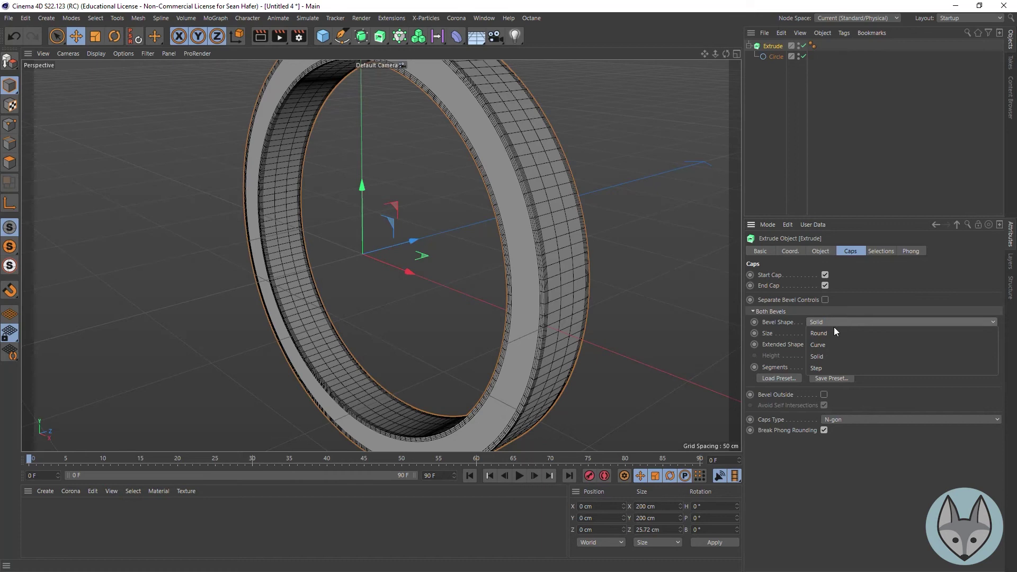
left_click(832, 368)
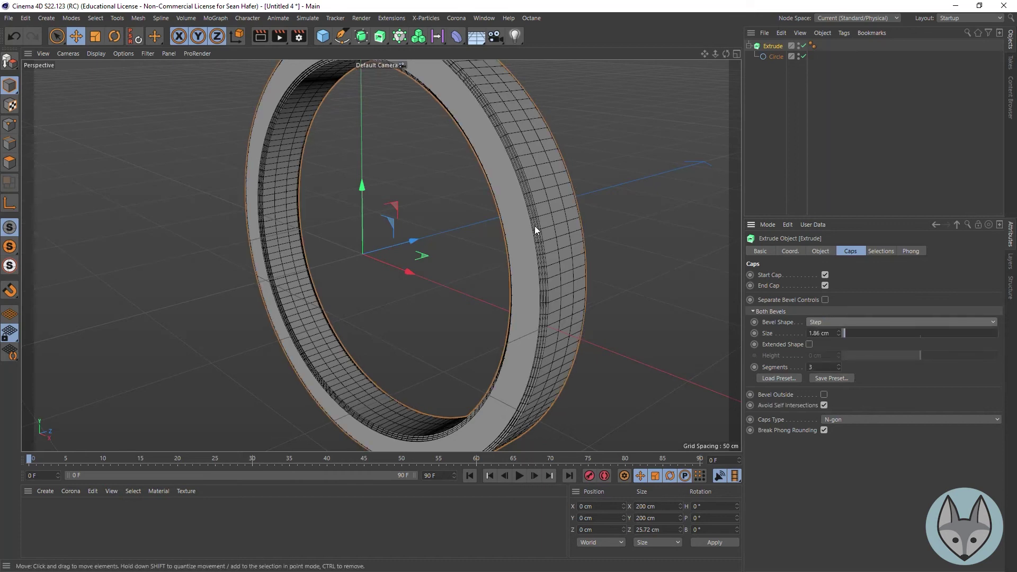
scroll(536, 226, "up", 10)
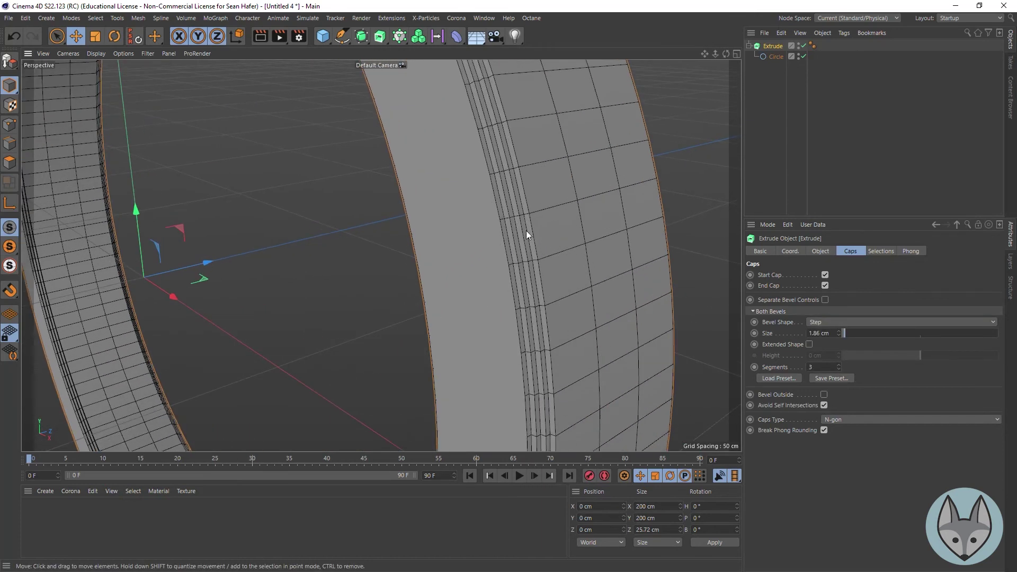
left_click_drag(727, 56, 551, 278)
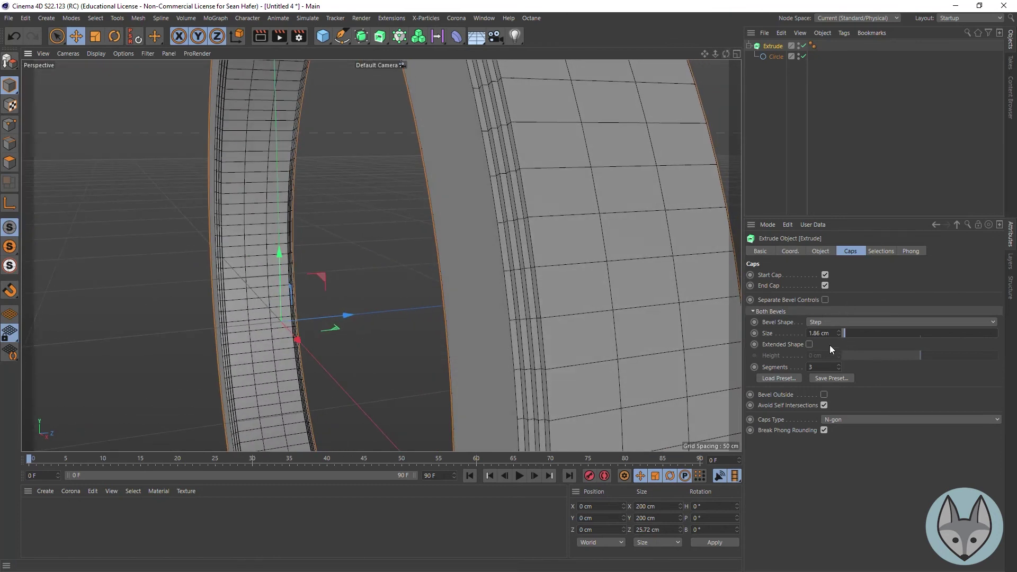
left_click(838, 369)
left_click(839, 369)
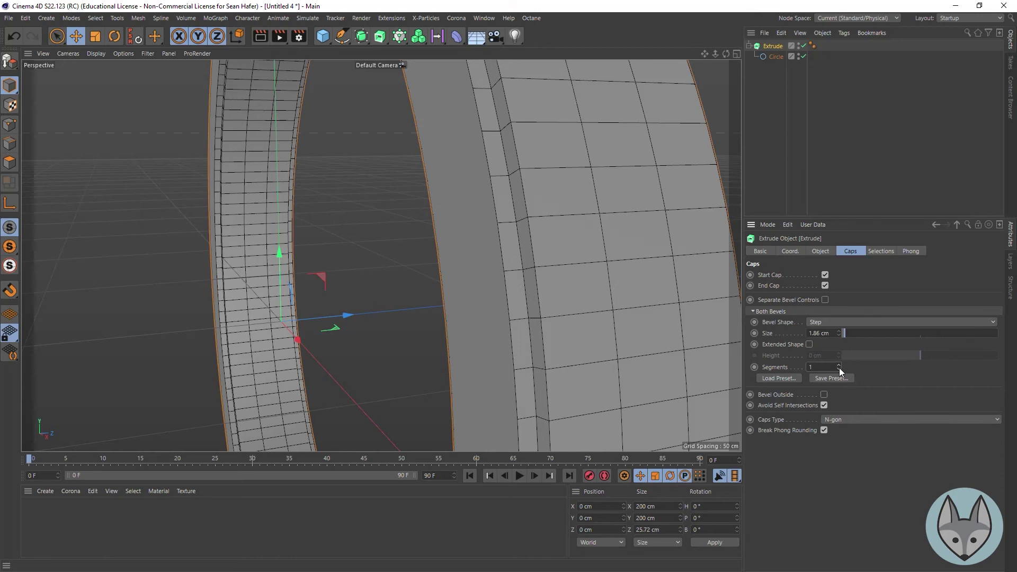
left_click(838, 365)
mouse_move(845, 334)
left_mouse_down()
mouse_move(857, 335)
mouse_move(845, 344)
left_mouse_up()
left_click_drag(726, 53, 695, 221)
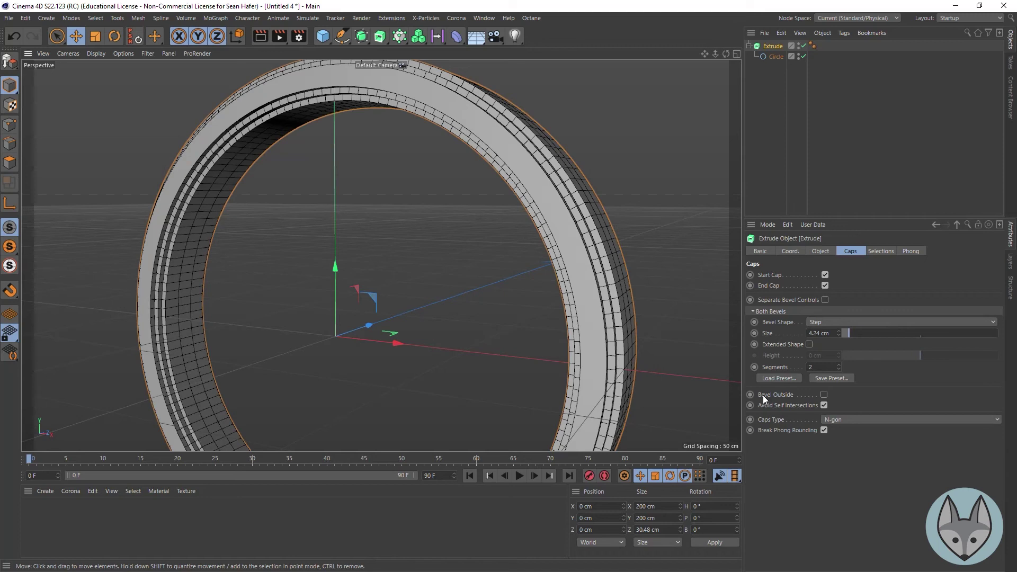
- Hide the extruded ring in the viewport and add a Text spline to the scene
left_click(799, 46)
left_click(532, 113)
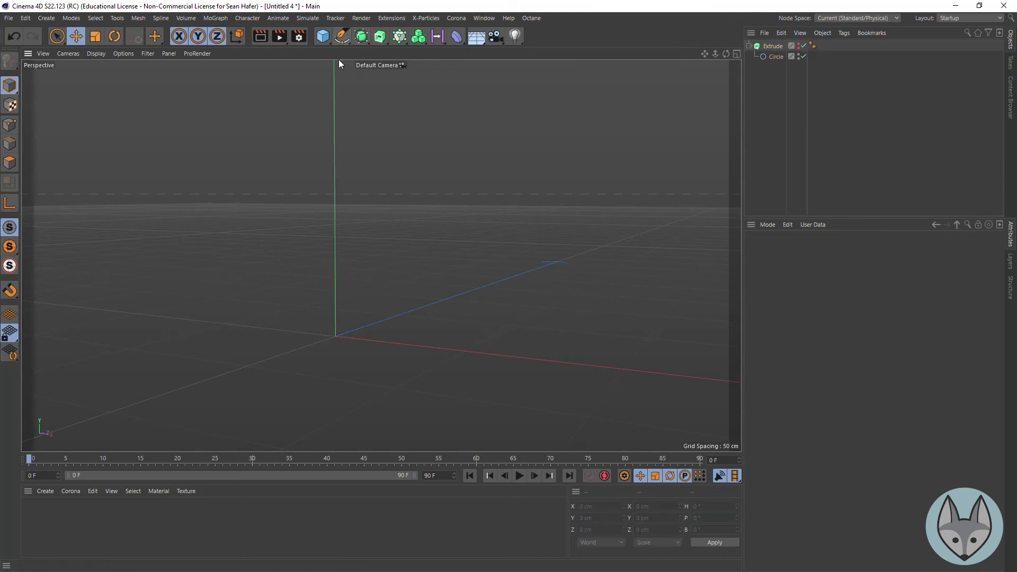
left_click(342, 38)
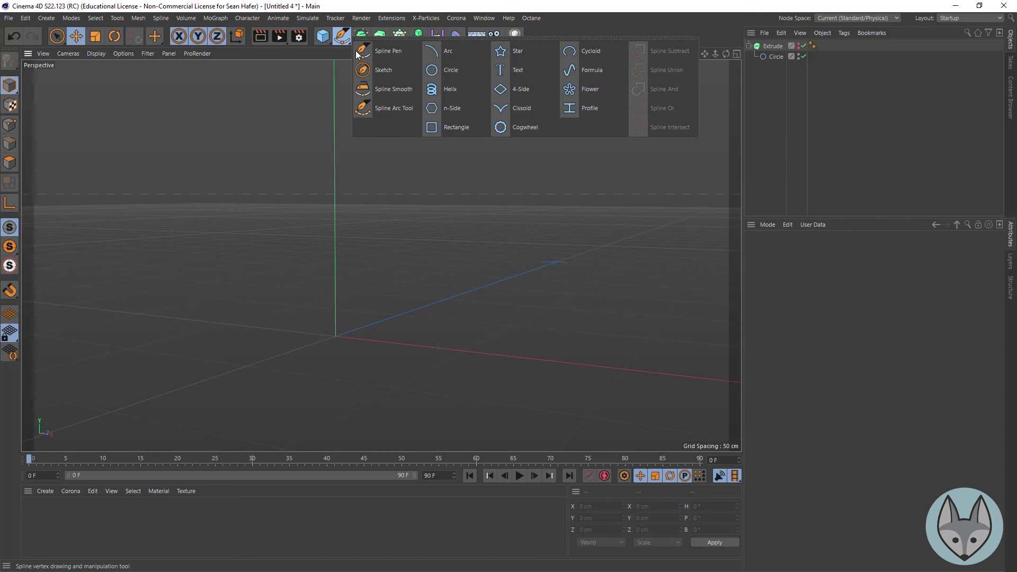
left_click(529, 71)
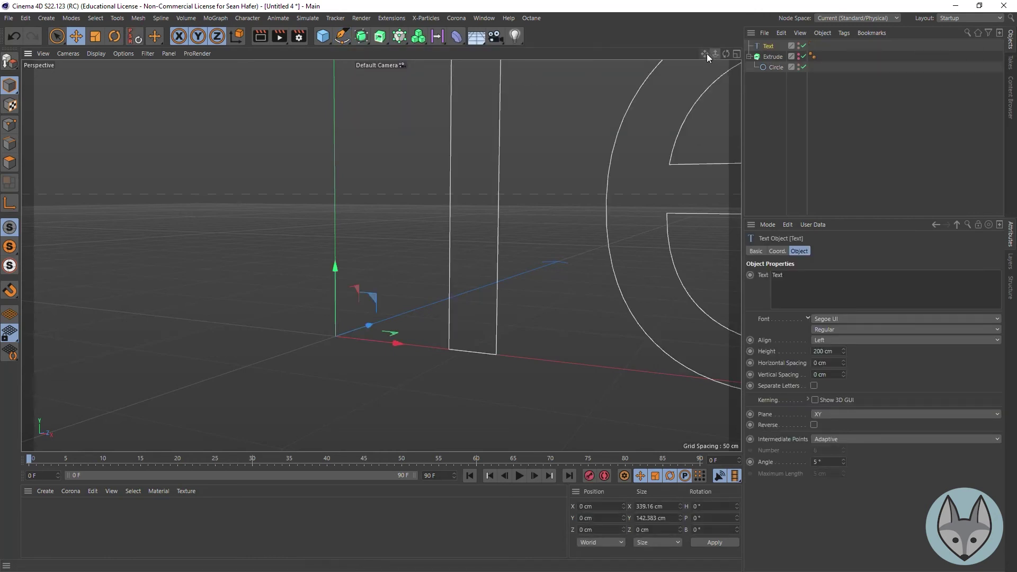
scroll(382, 256, "down", 6)
left_click_drag(382, 256, 381, 255, "alt")
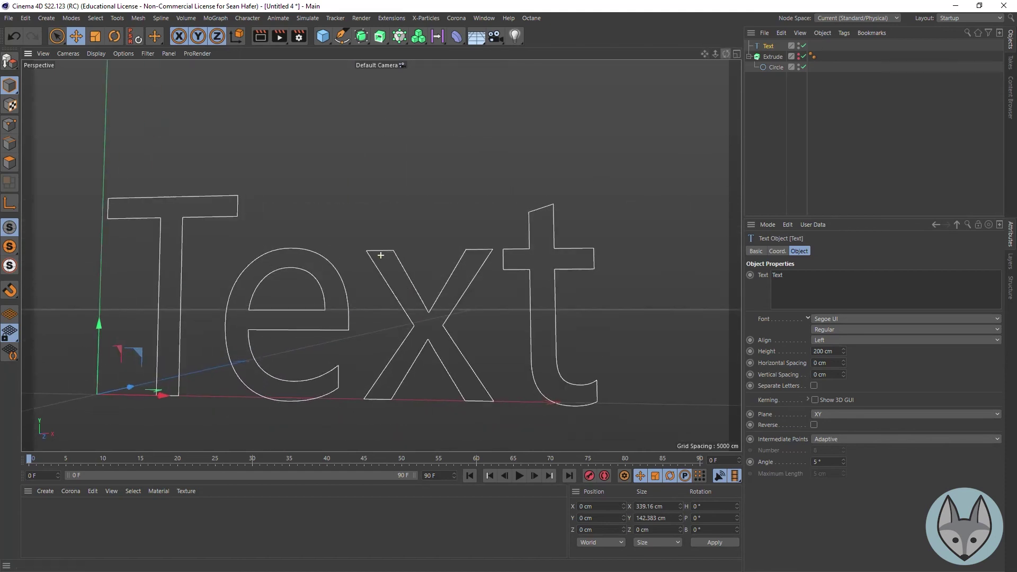
left_click_drag(701, 56, 774, 52)
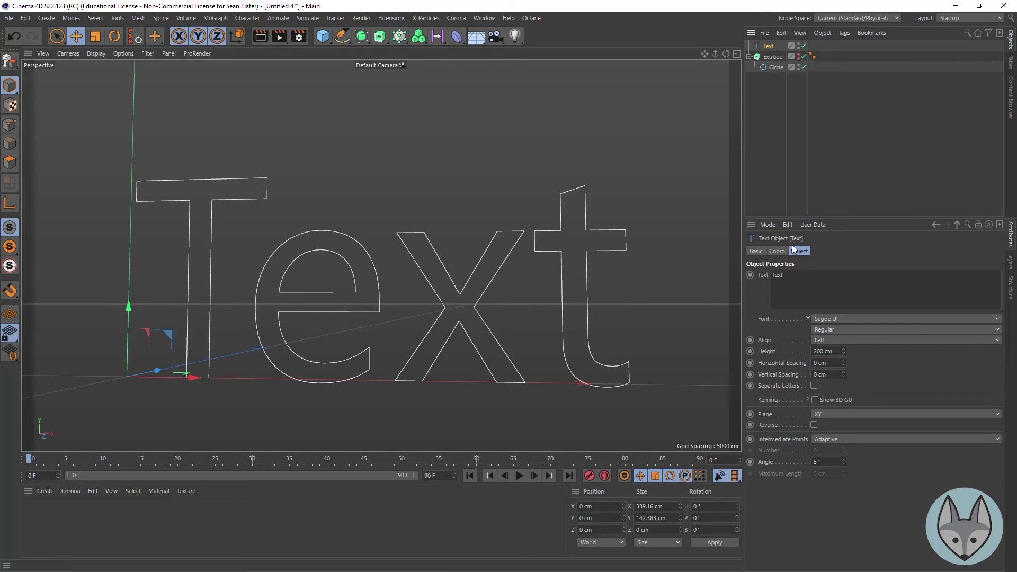
- Replace the Text spline's content with DAAP
left_click_drag(793, 284, 765, 275)
type("DAAP")
left_click(958, 373)
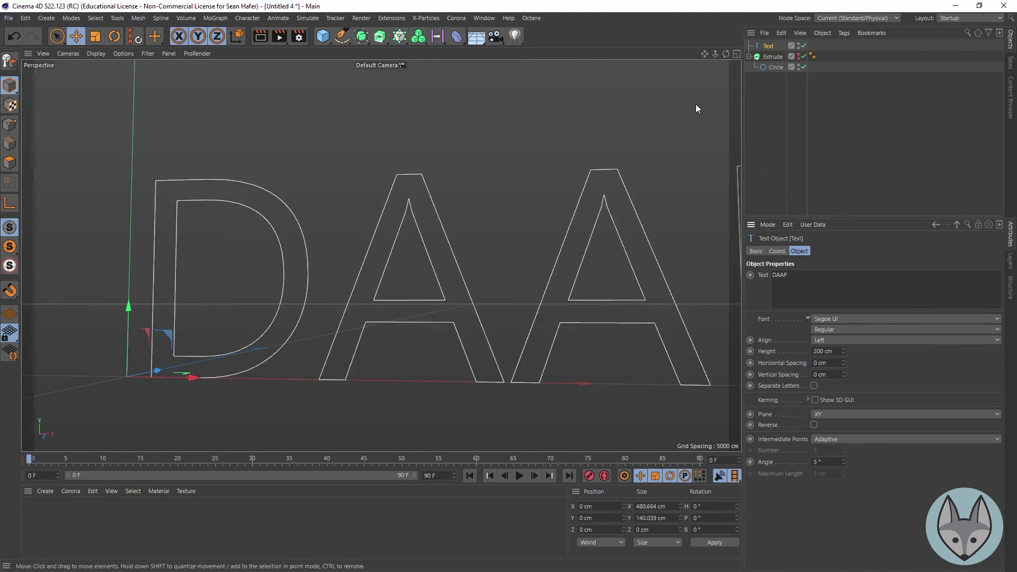
left_click_drag(707, 53, 366, 263)
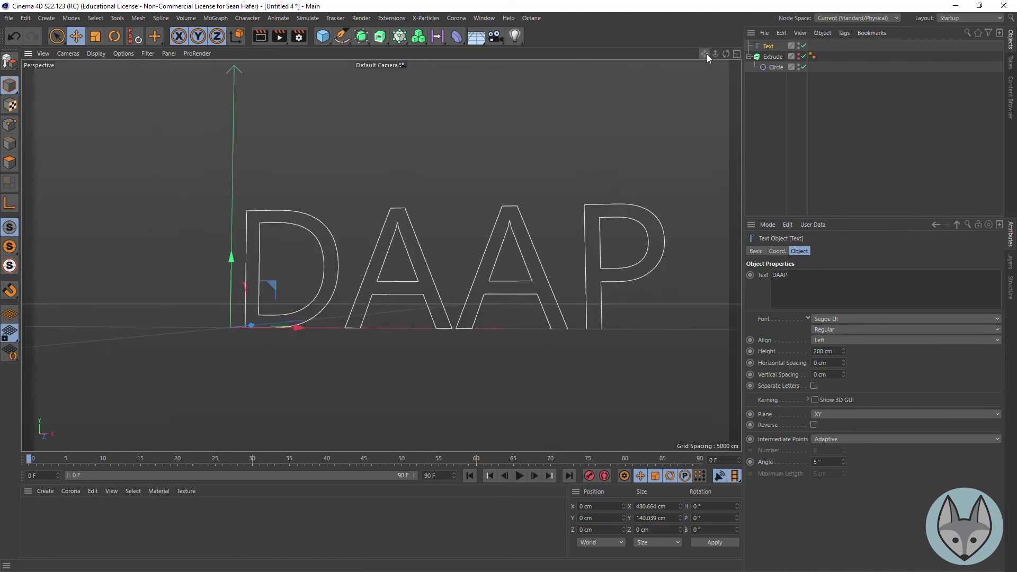
- Set the text's font style to Bold and try adjusting the text height, leaving it at 200 cm
left_click(855, 330)
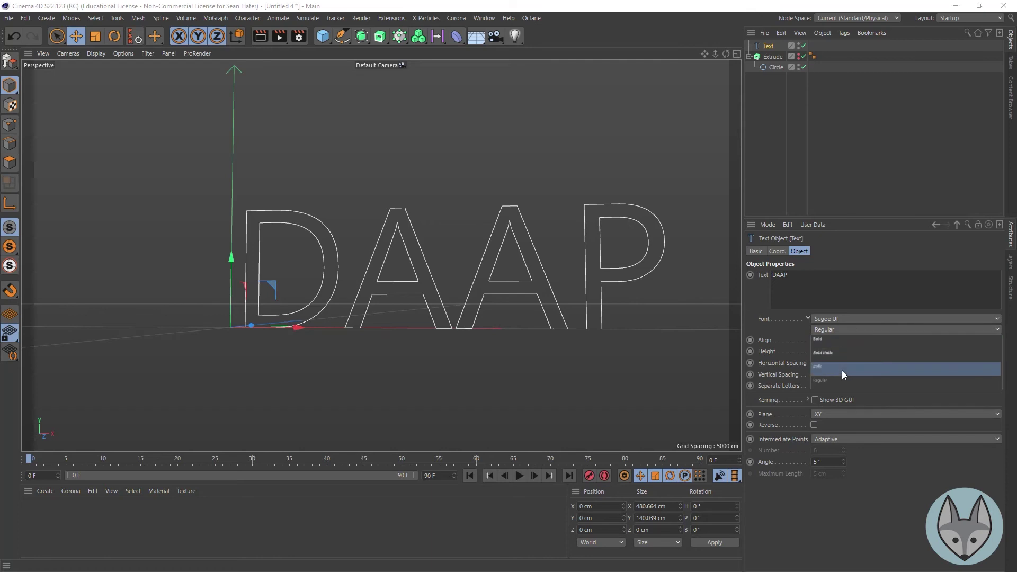
left_click(856, 344)
left_click_drag(706, 54, 732, 80)
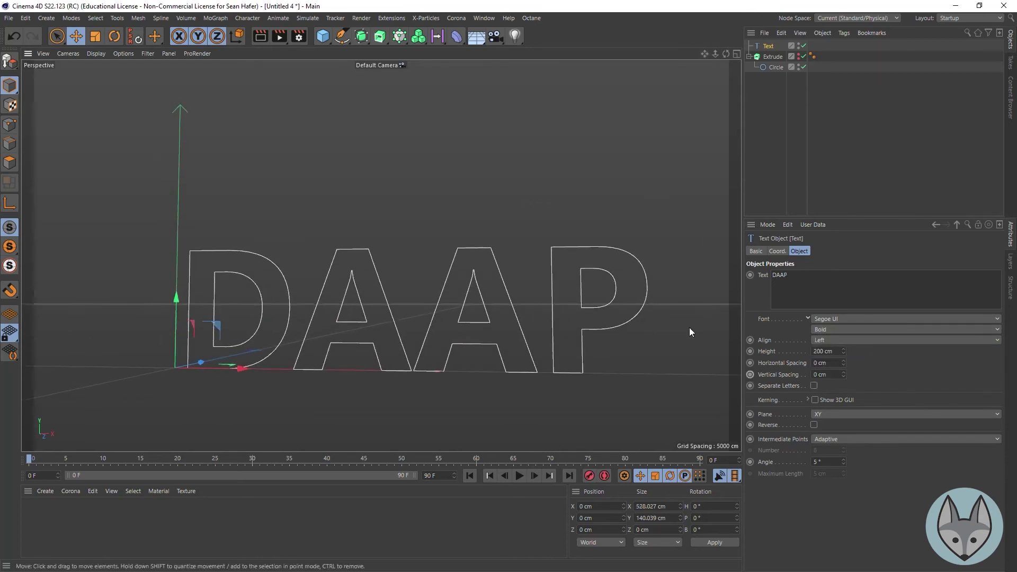
left_click_drag(844, 351, 841, 378)
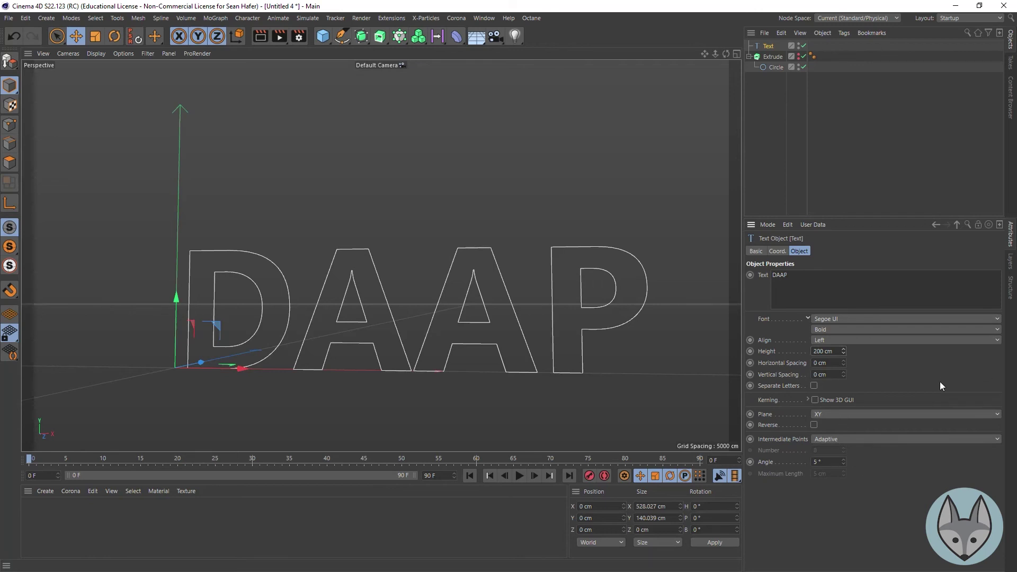
- Enable the 3D GUI for kerning and slightly tighten the spacing after the letter D with its viewport handle
left_click(814, 400)
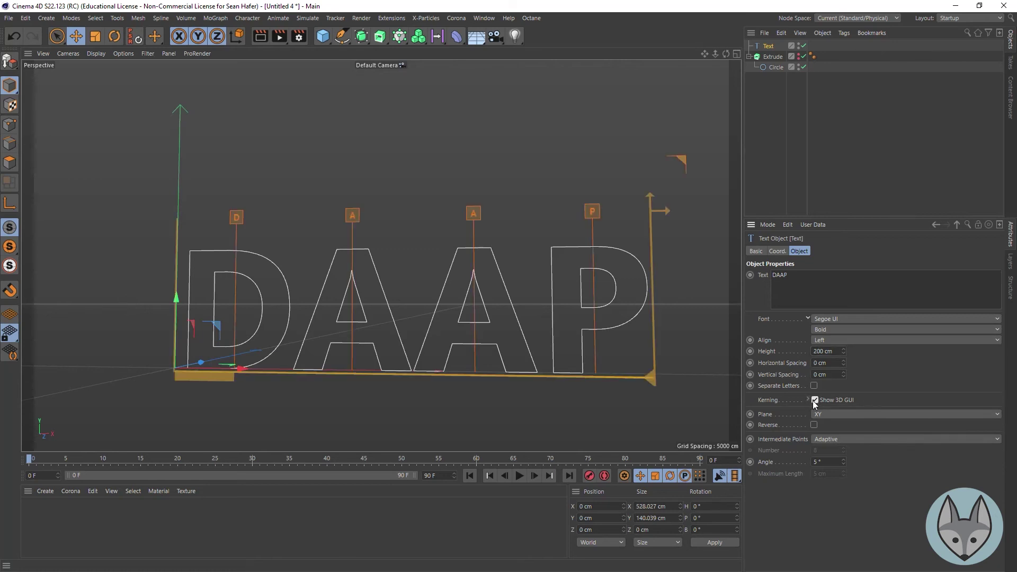
left_click(808, 398)
left_click(808, 398)
left_click_drag(240, 219, 237, 216)
left_click(237, 217)
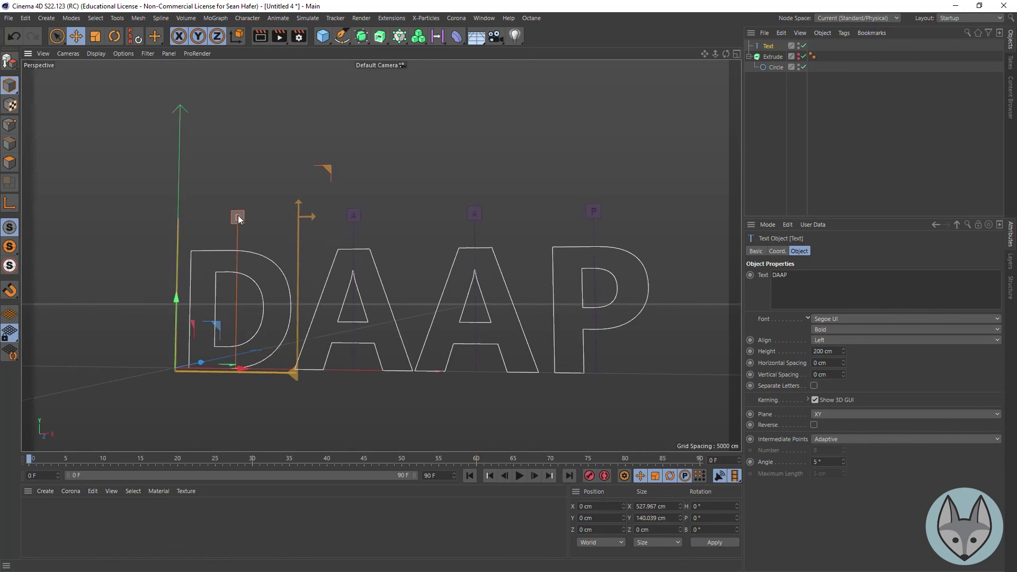
left_click_drag(313, 217, 309, 219)
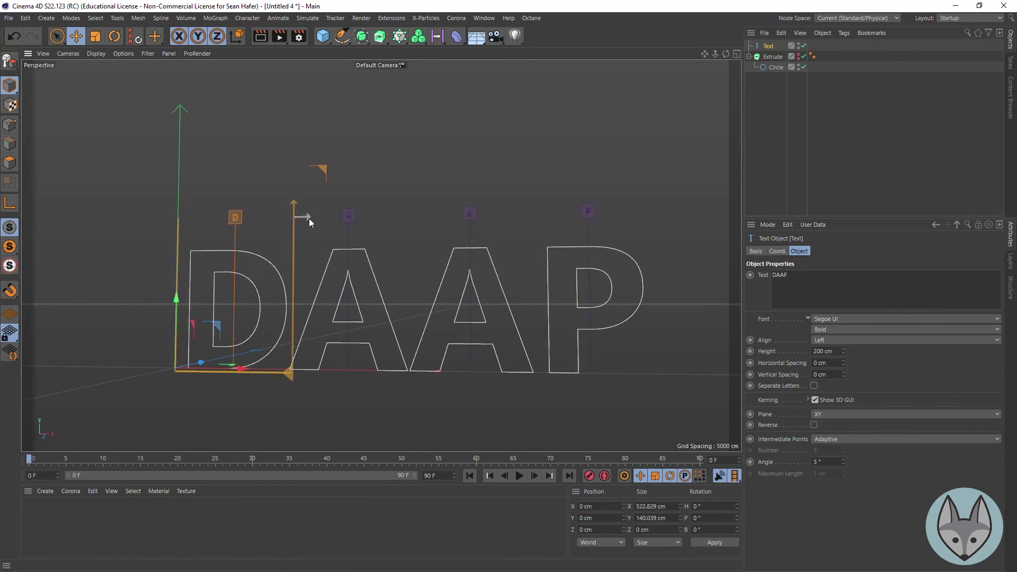
- Raise the second A above the baseline, undo a trial narrowing of it, and shift it slightly toward the first A
left_click(470, 213)
left_click_drag(517, 377, 518, 351)
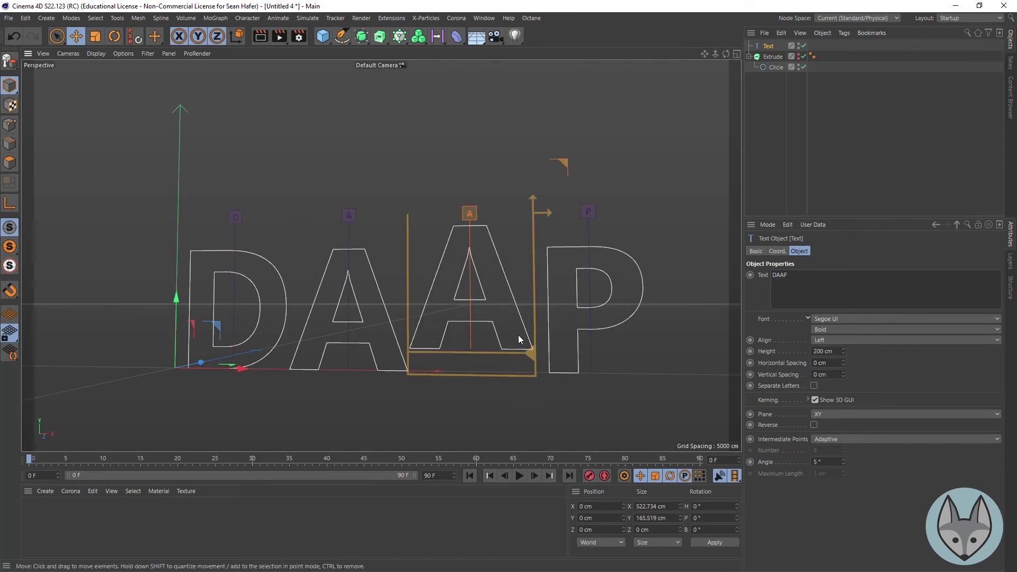
left_click_drag(545, 211, 533, 215)
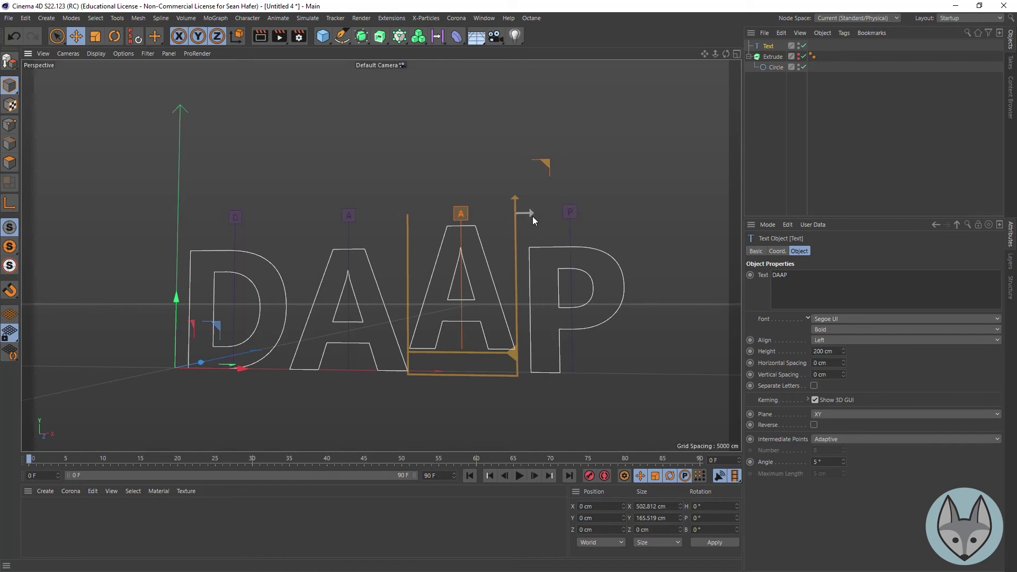
key("ctrl+z")
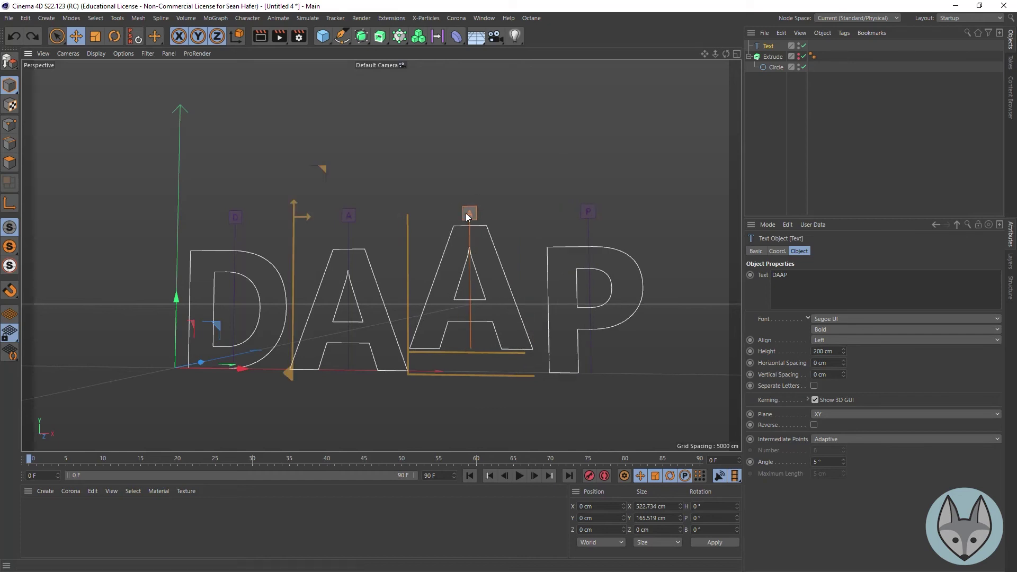
left_click_drag(465, 214, 469, 214)
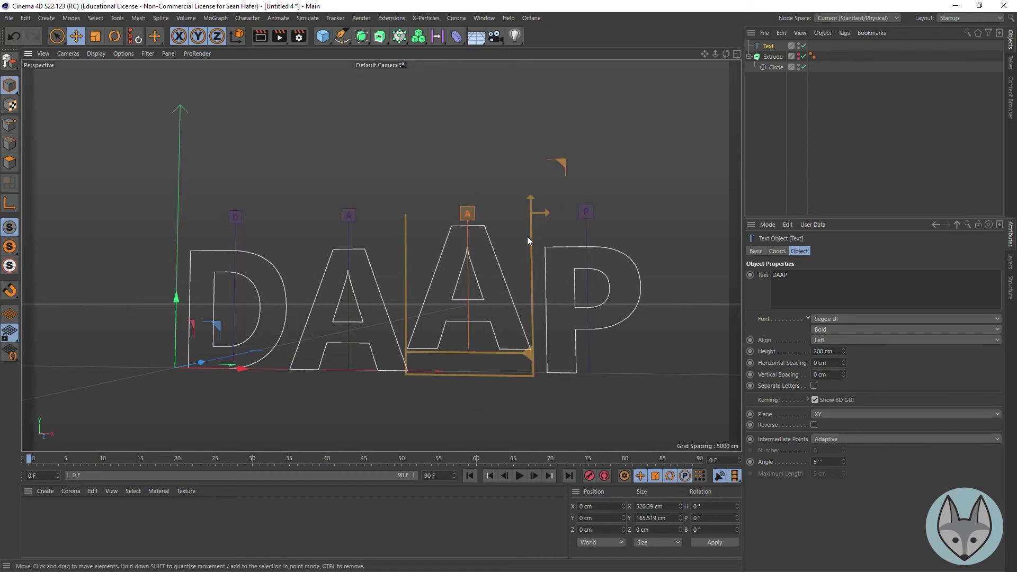
- Shift the letter P slightly toward the second A and lower it below the baseline using the 3D kerning handles
left_click(590, 241)
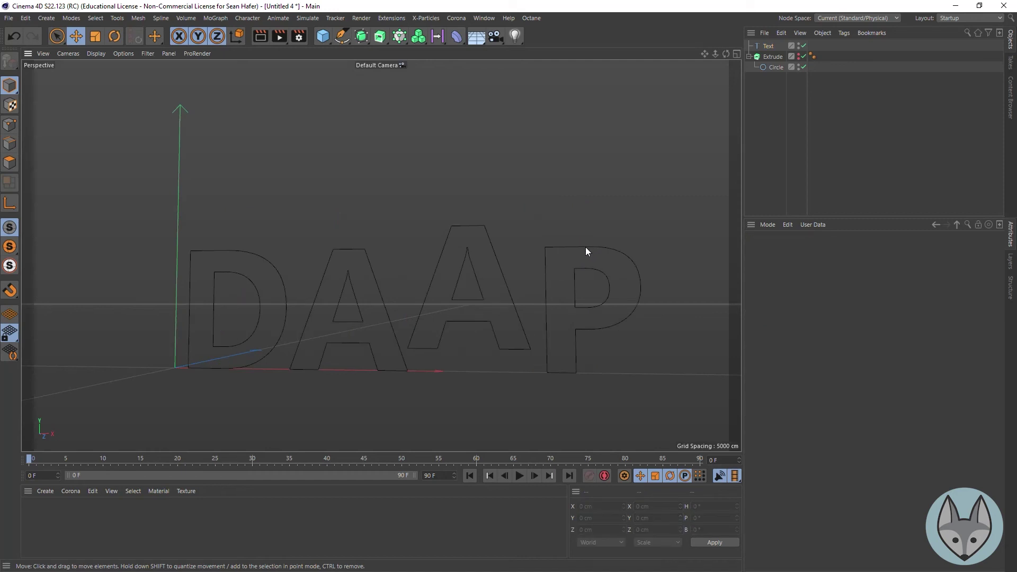
left_click(586, 247)
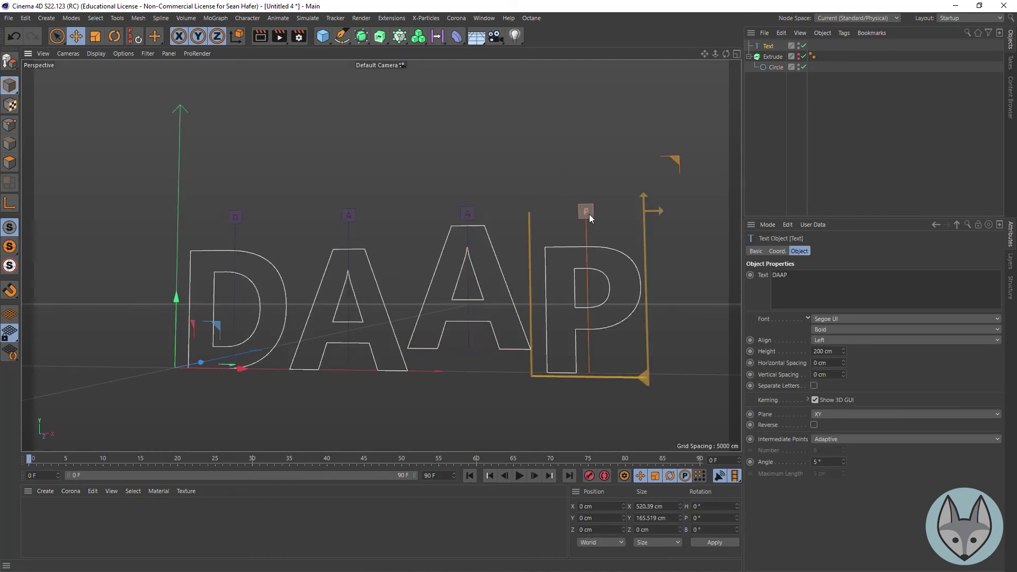
left_click_drag(590, 214, 583, 218)
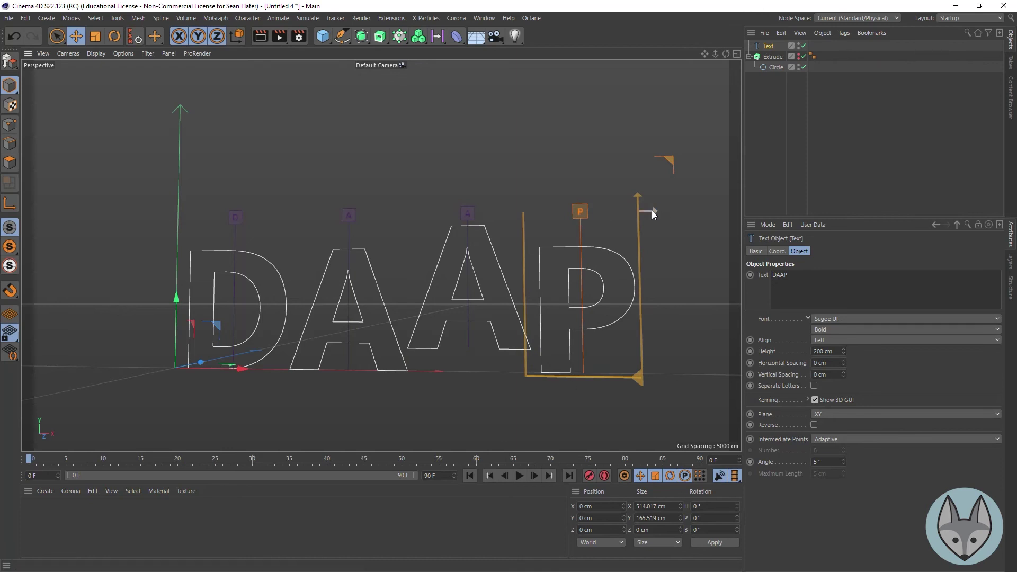
left_click_drag(637, 376, 631, 393)
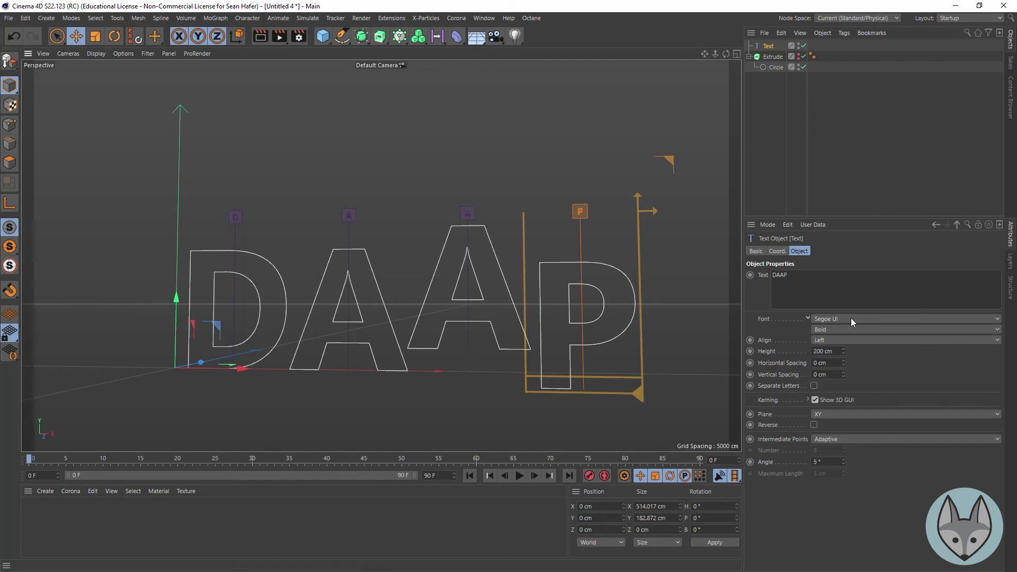
- Undo the kerning changes on the DAAP text and leave the 3D kerning GUI switched off
left_click(815, 400)
key("ctrl+z")
key("ctrl+z")
key("ctrl+z")
key("ctrl+z")
key("ctrl+z")
key("ctrl+z")
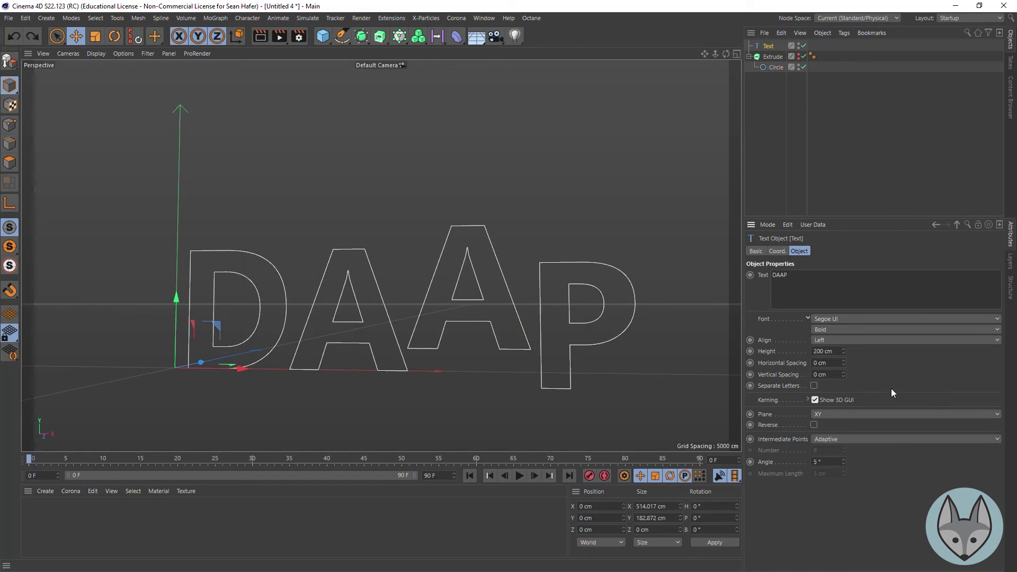
key("ctrl+y")
key("ctrl+y")
key("ctrl+y")
key("ctrl+y")
key("ctrl+y")
key("ctrl+y")
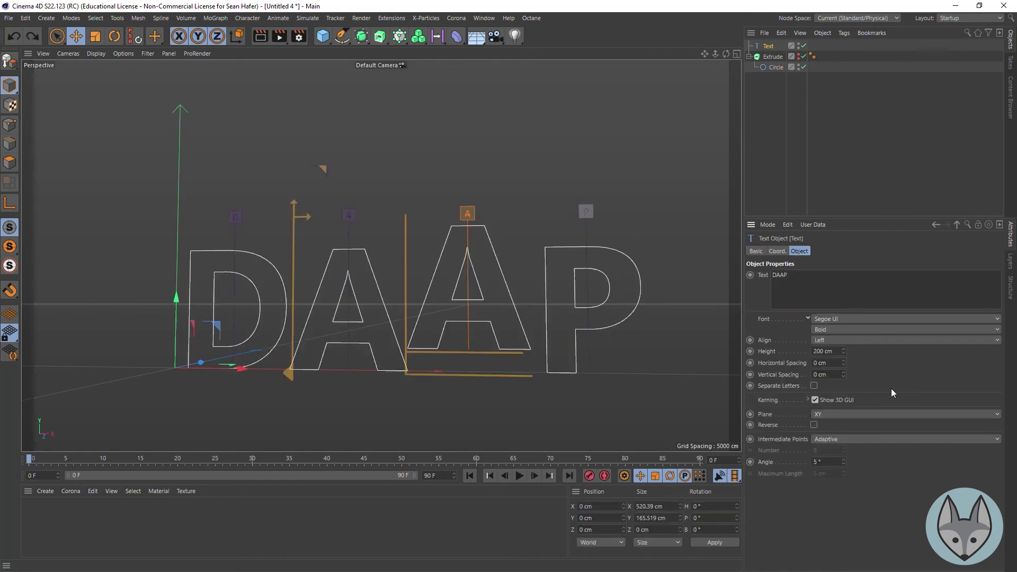
left_click(485, 199)
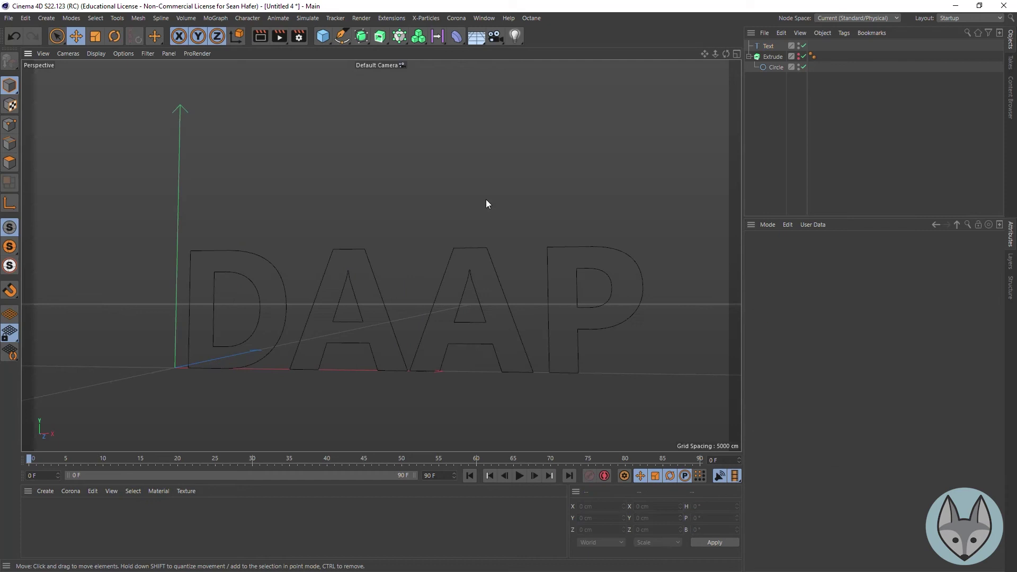
left_click(623, 323)
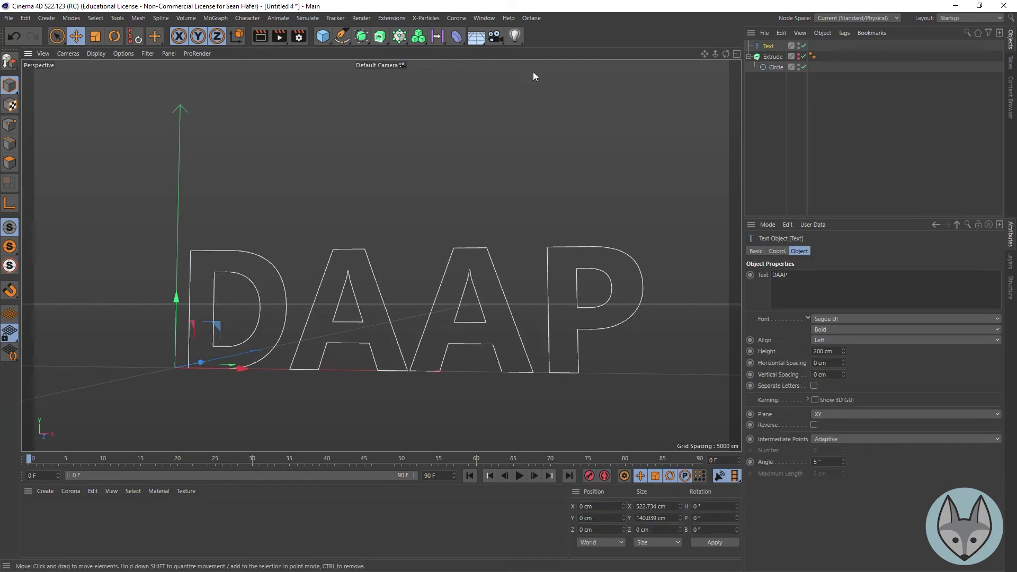
- Try adding a separate Extrude generator and nesting the DAAP Text spline under it, and undo both
left_click(387, 40)
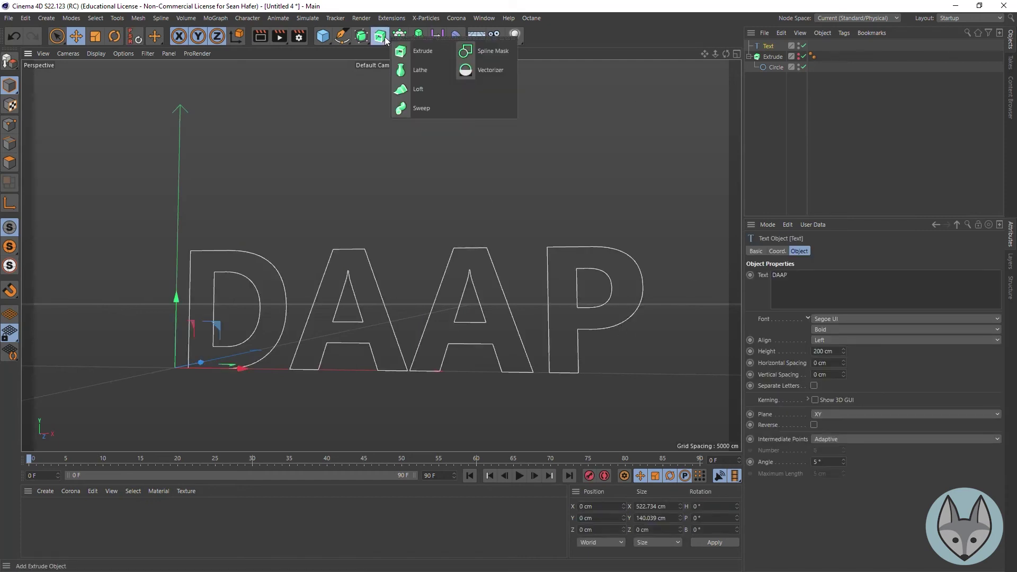
left_click(420, 46)
mouse_move(772, 58)
left_mouse_down()
mouse_move(779, 68)
mouse_move(768, 59)
mouse_move(774, 45)
left_mouse_up()
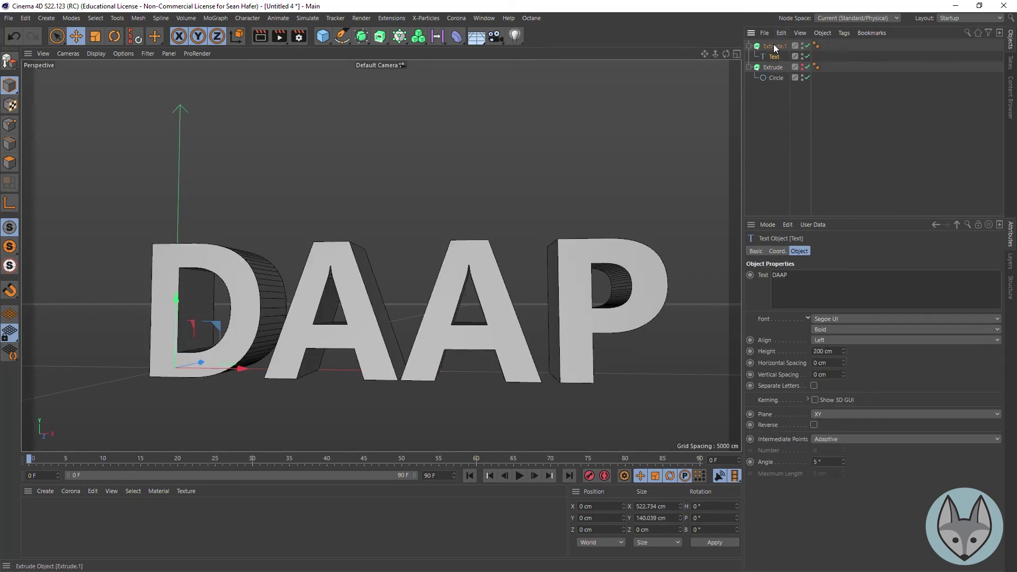
key("ctrl+z")
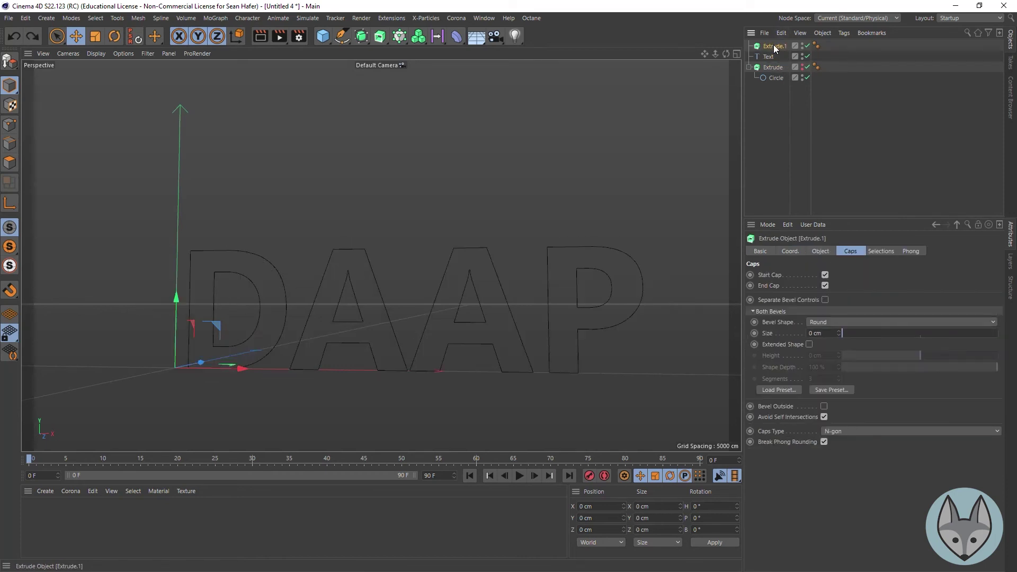
key("ctrl+z")
- Add an Extrude generator directly as the parent of the DAAP Text spline
left_click(771, 46)
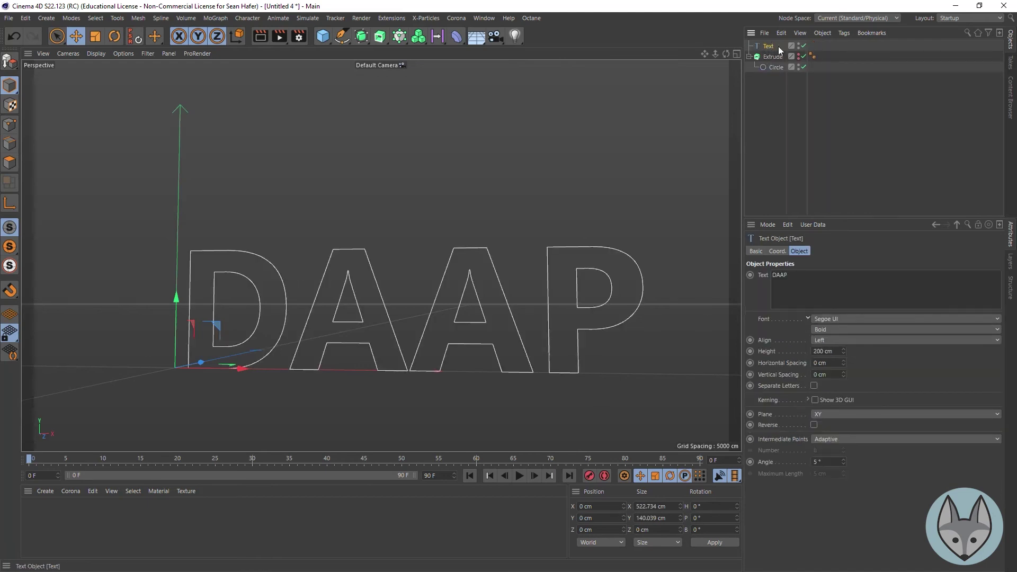
left_click(381, 40)
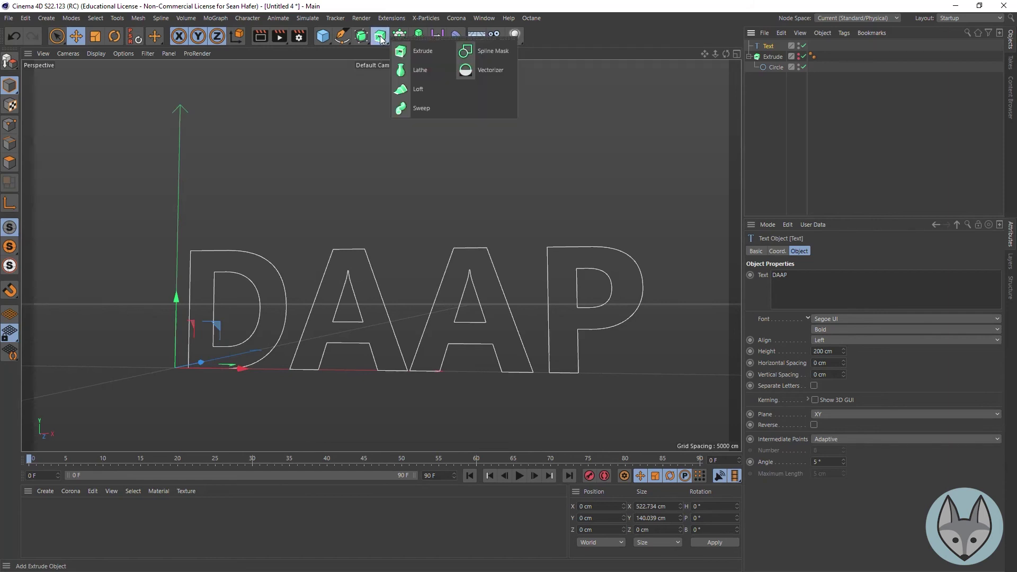
left_click(423, 48, "alt")
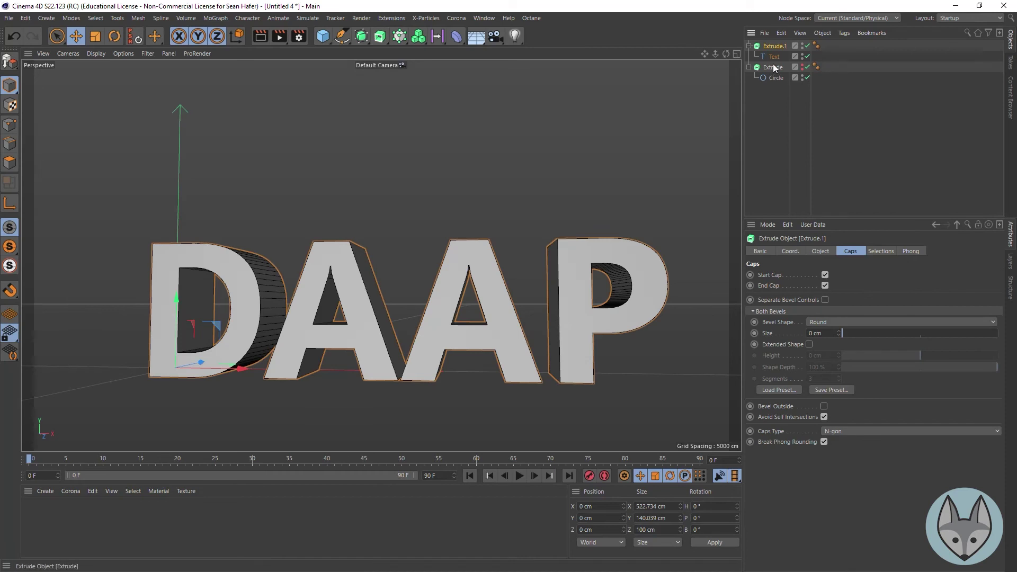
- Apply a Round bevel with a size of about 3.9 cm to both caps of the DAAP extrusion
mouse_move(725, 53)
left_mouse_down()
mouse_move(702, 64)
mouse_move(724, 54)
mouse_move(710, 66)
mouse_move(722, 51)
mouse_move(712, 45)
left_mouse_up()
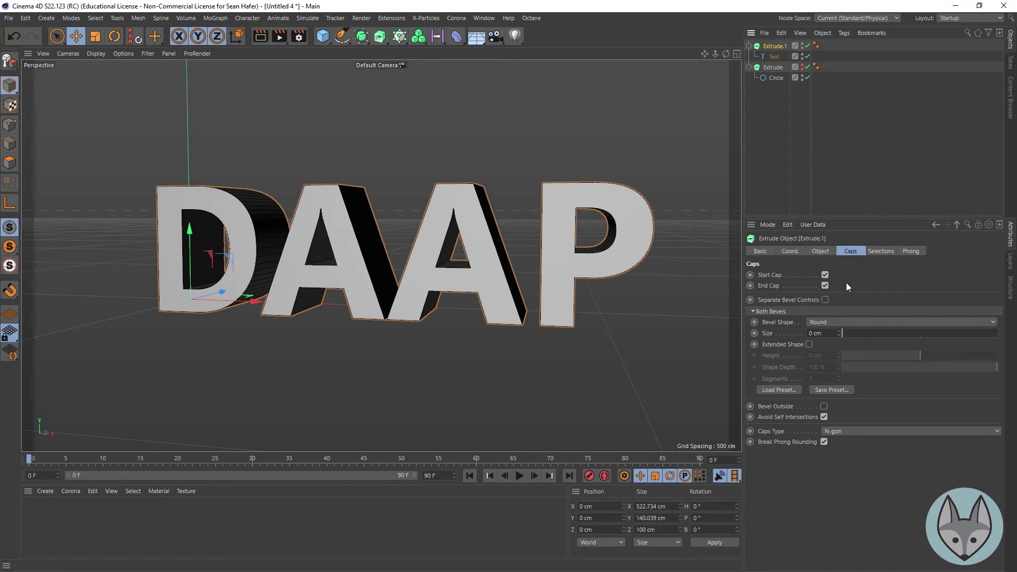
left_click_drag(839, 332, 850, 334)
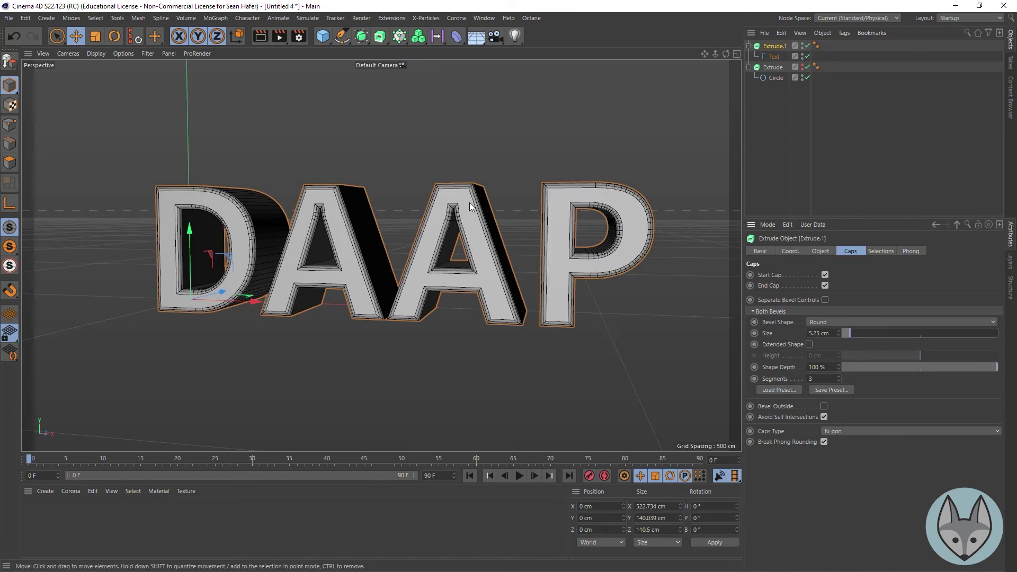
left_click_drag(872, 330, 848, 332)
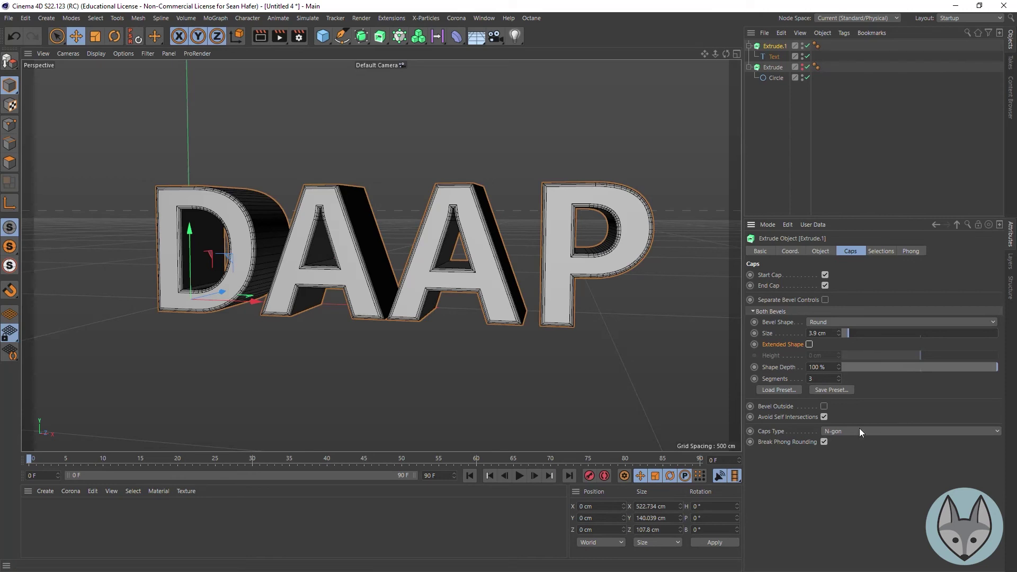
left_click(825, 417)
- Render the view to check the bevelled DAAP letters and inspect them from an angle
left_click(260, 36)
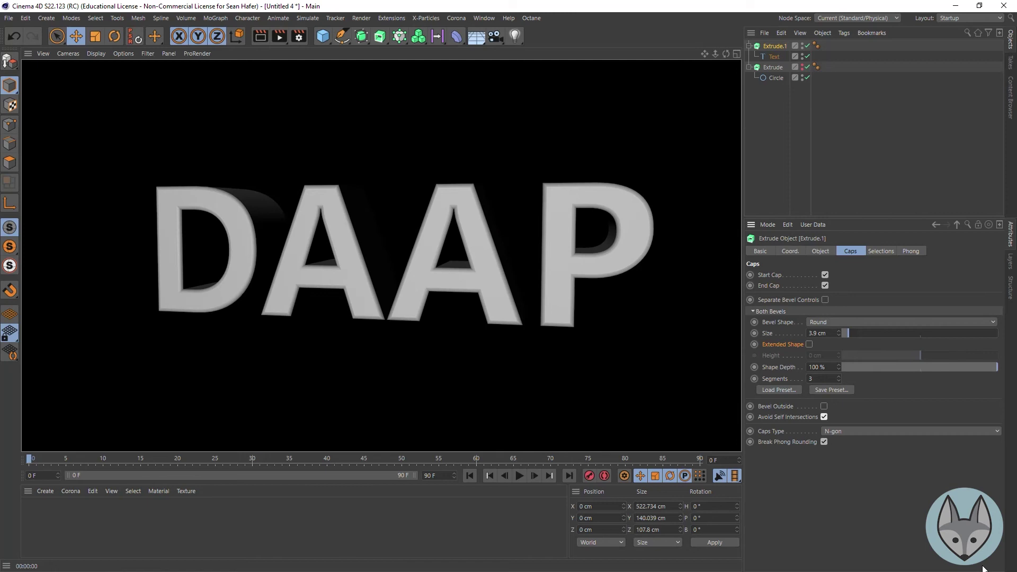
left_click(381, 256)
left_click_drag(381, 255, 297, 241, "alt")
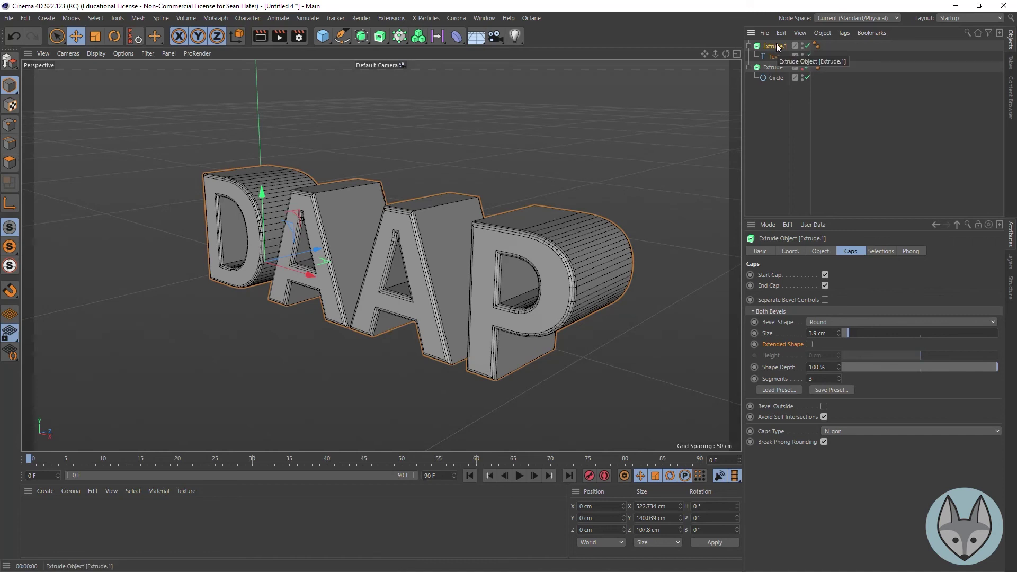
- Make the DAAP extrusion editable and select a single side polygon on the curve of the P
key("c")
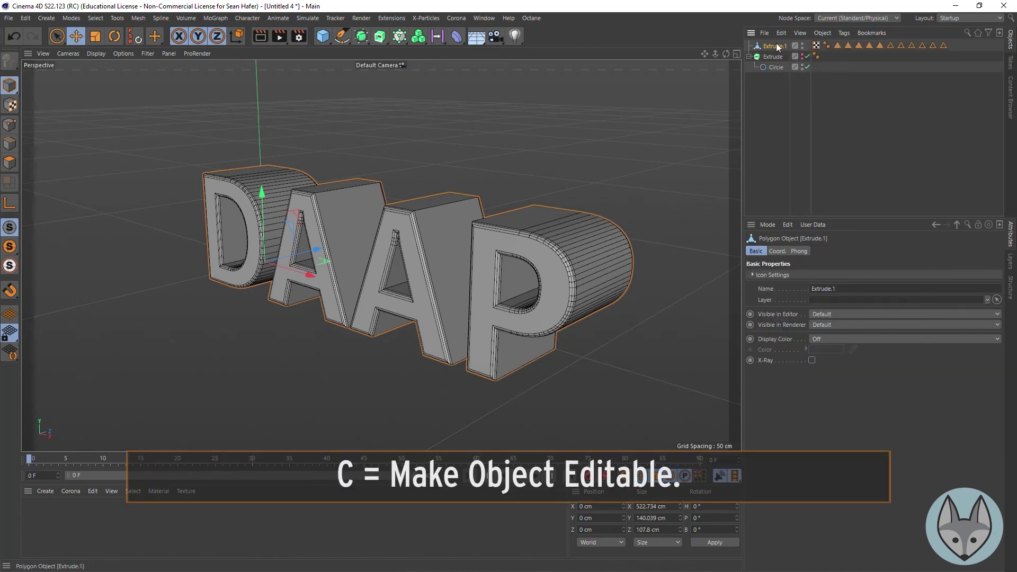
left_click(9, 164)
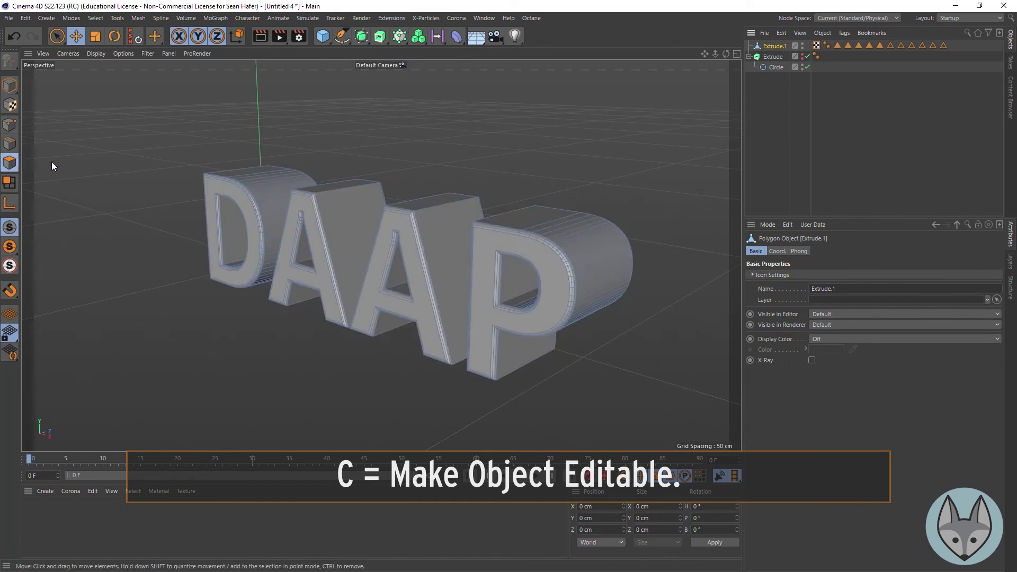
left_click(564, 235)
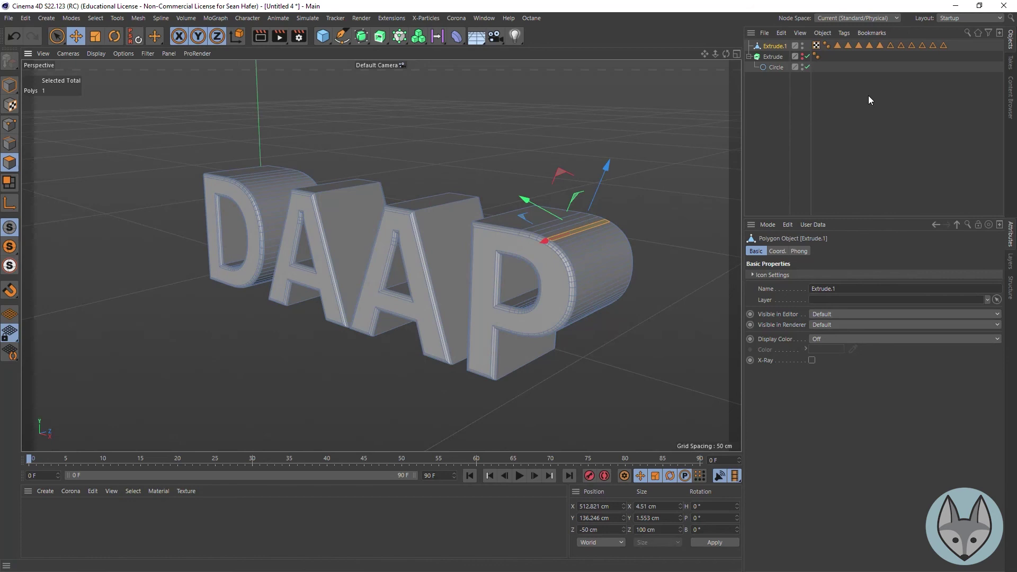
- Undo the polygon selection and conversion, restoring the DAAP Extrude generator with a cap bevel size of 0 cm
key("ctrl+z")
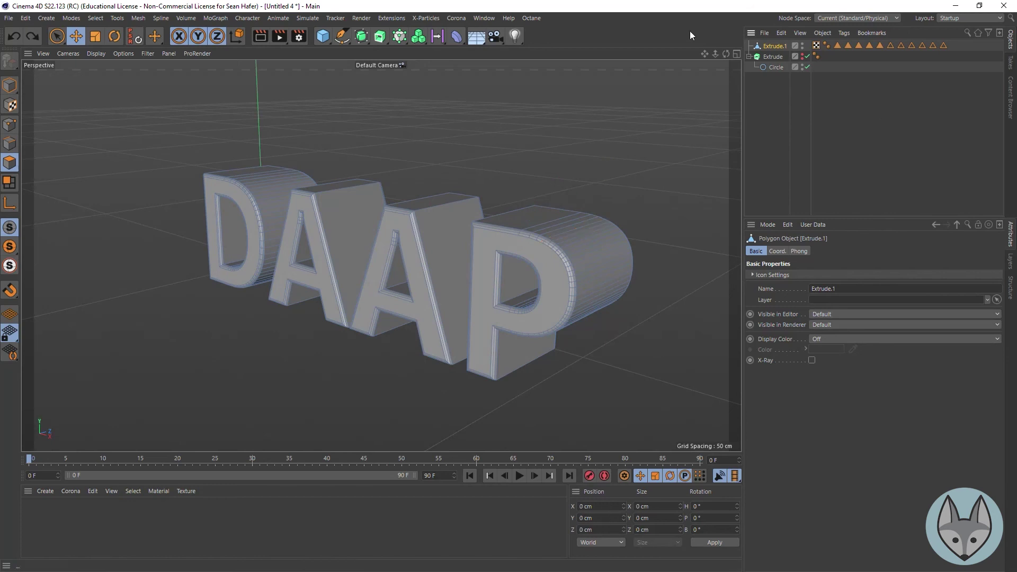
key("ctrl+z")
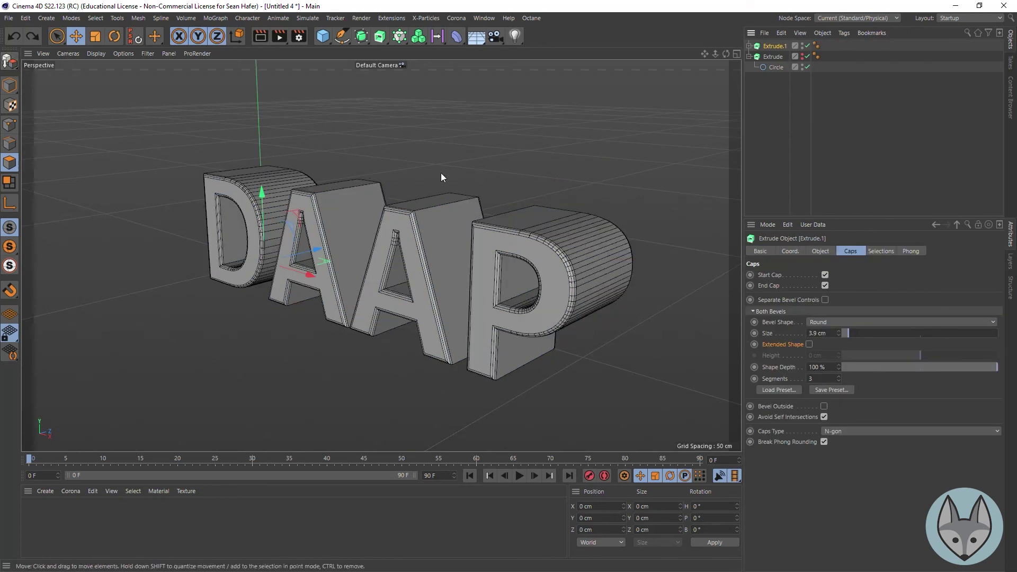
key("ctrl+z")
key("ctrl+z")
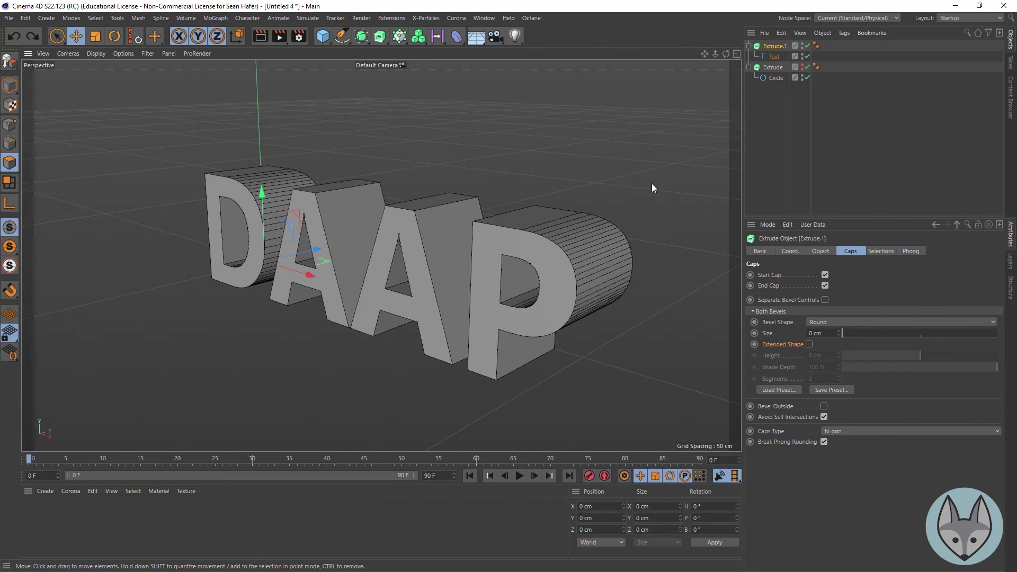
- Disable the DAAP Extrude generator and its Text spline in the object hierarchy
mouse_move(729, 55)
left_mouse_down()
mouse_move(673, 61)
mouse_move(714, 57)
left_mouse_up()
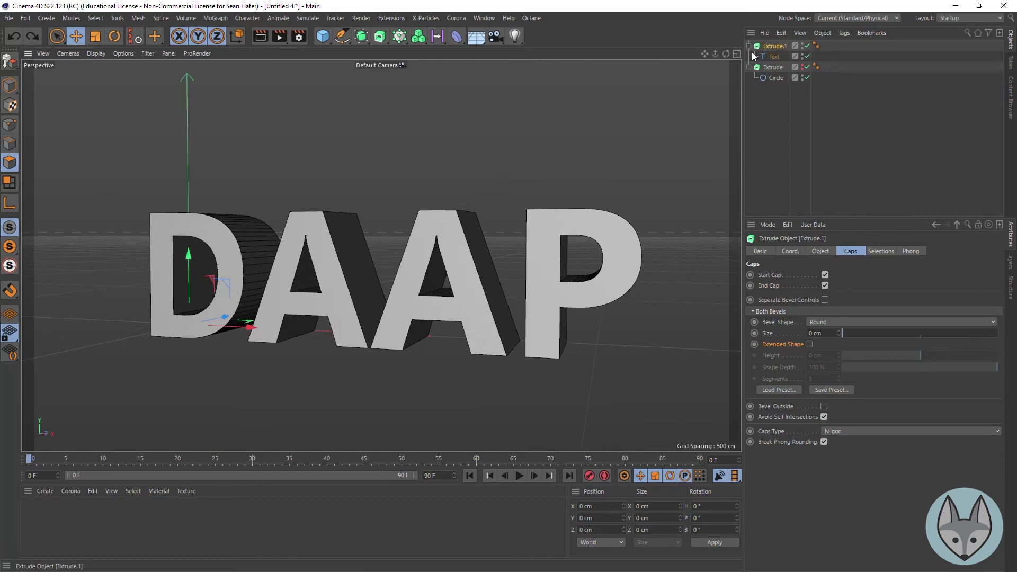
left_click(808, 46)
left_click(809, 57)
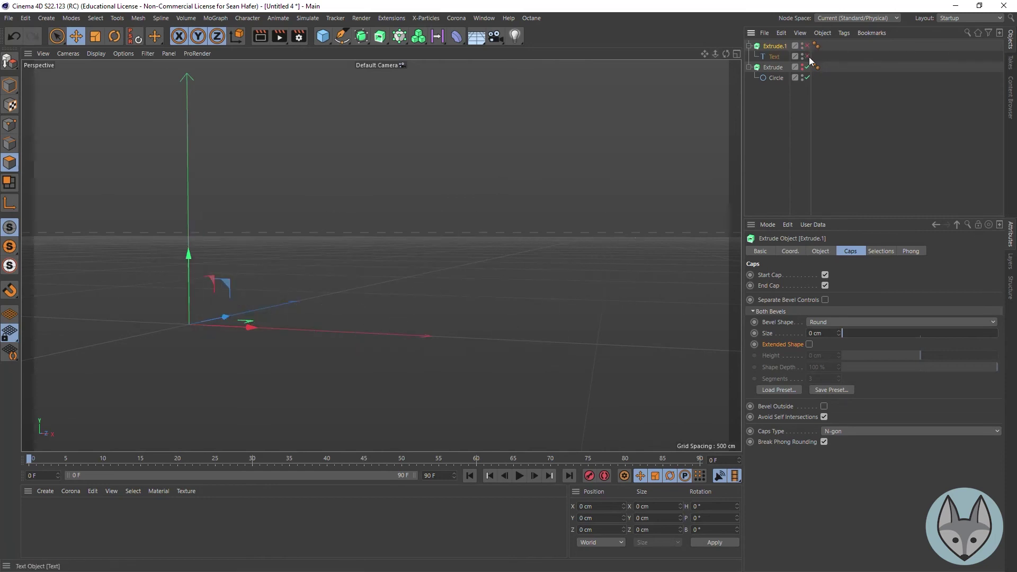
- Draw a closed Bezier spline with two curved humps and a straight base using the Spline Pen in the Front view
left_click(736, 54)
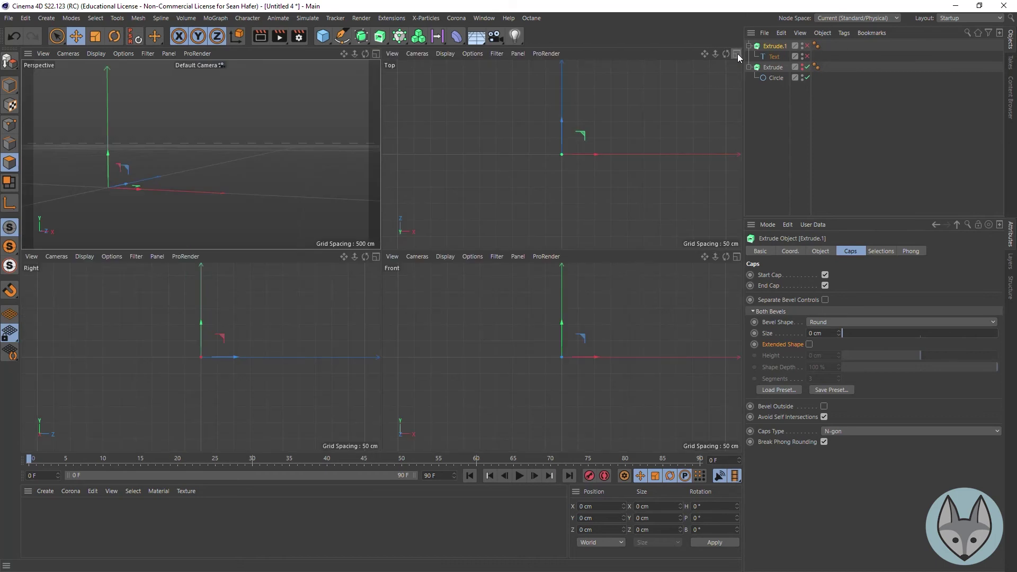
left_click(736, 256)
left_click(341, 36)
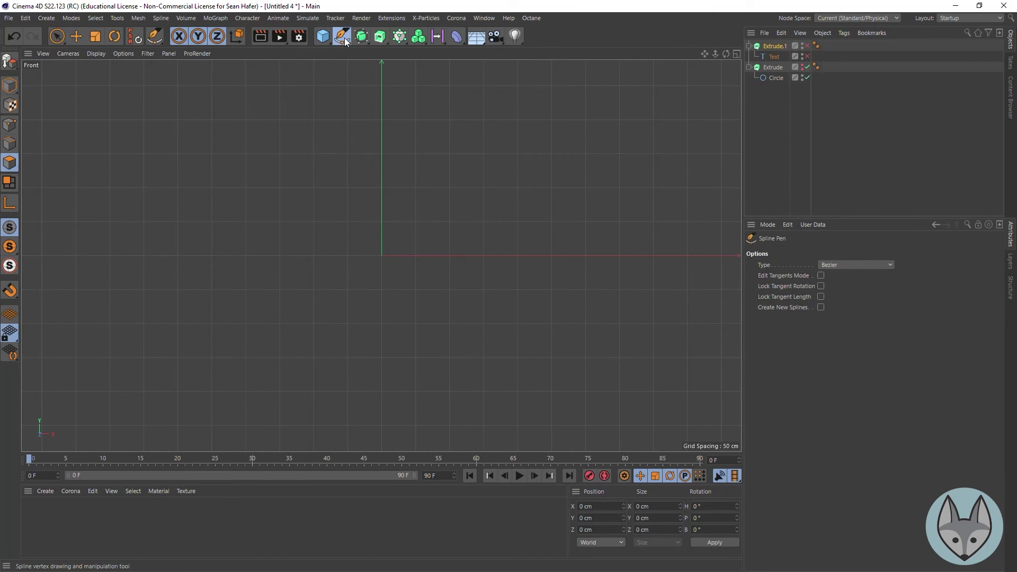
left_click(212, 298)
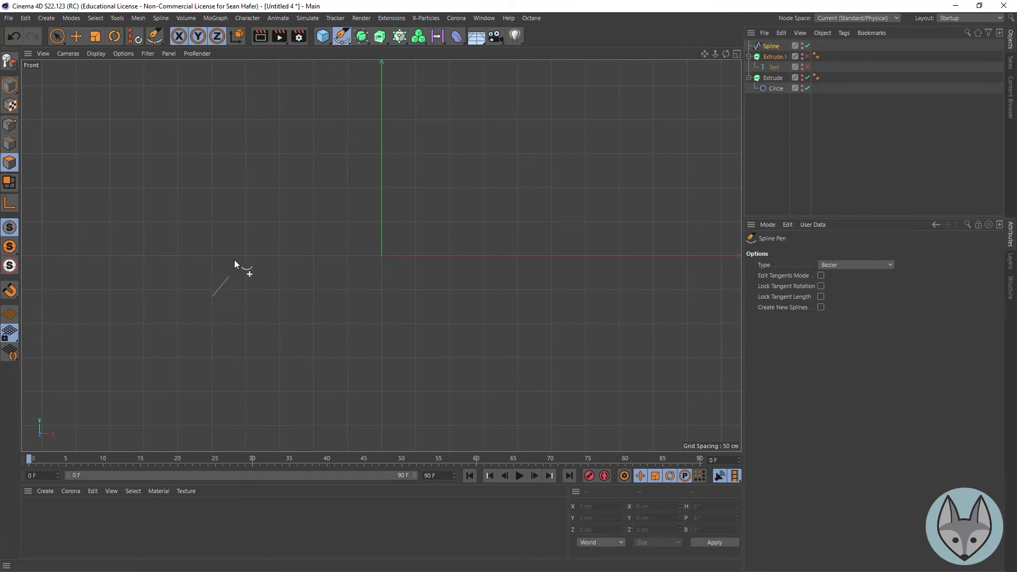
left_click(301, 151)
left_click_drag(491, 219, 575, 200)
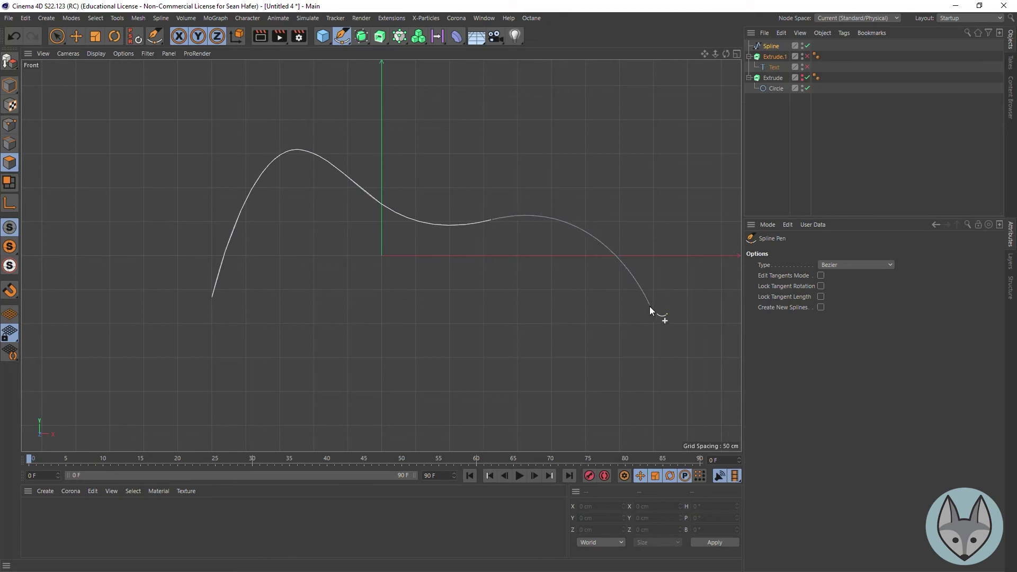
left_click(637, 310)
left_click(211, 301)
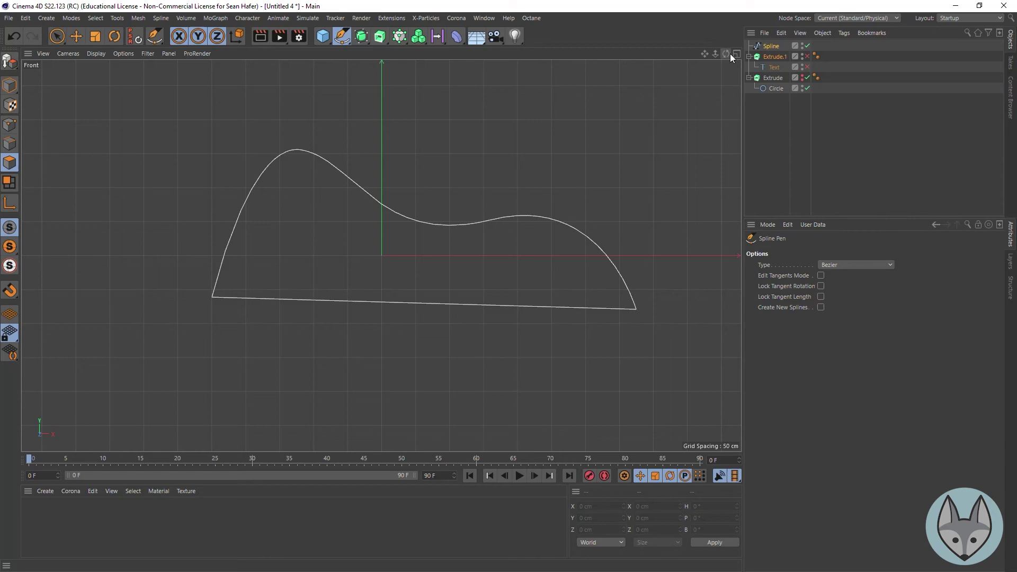
- Add an Extrude generator and make the hand-drawn hump spline its child
left_click(362, 36)
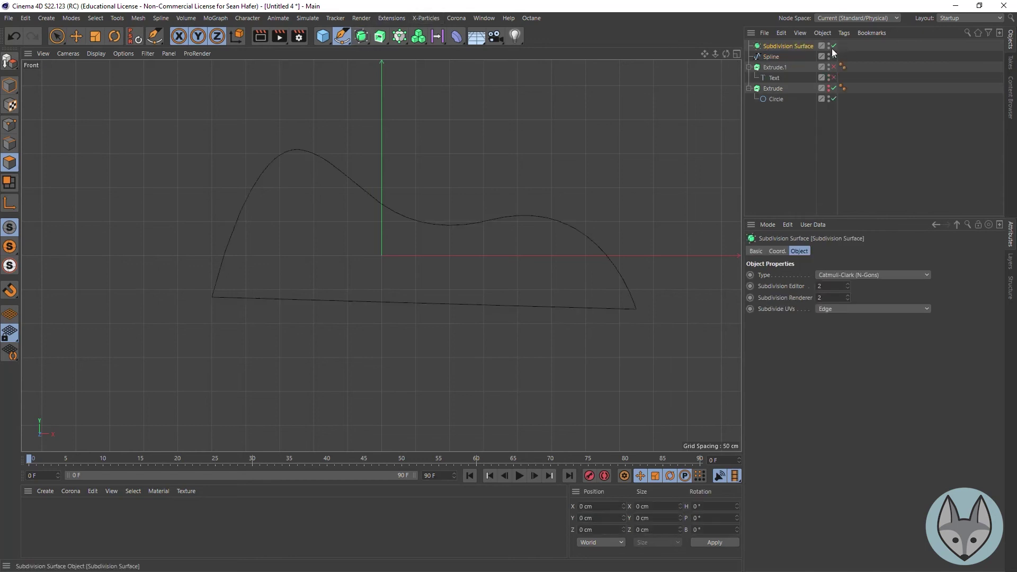
key("ctrl+z")
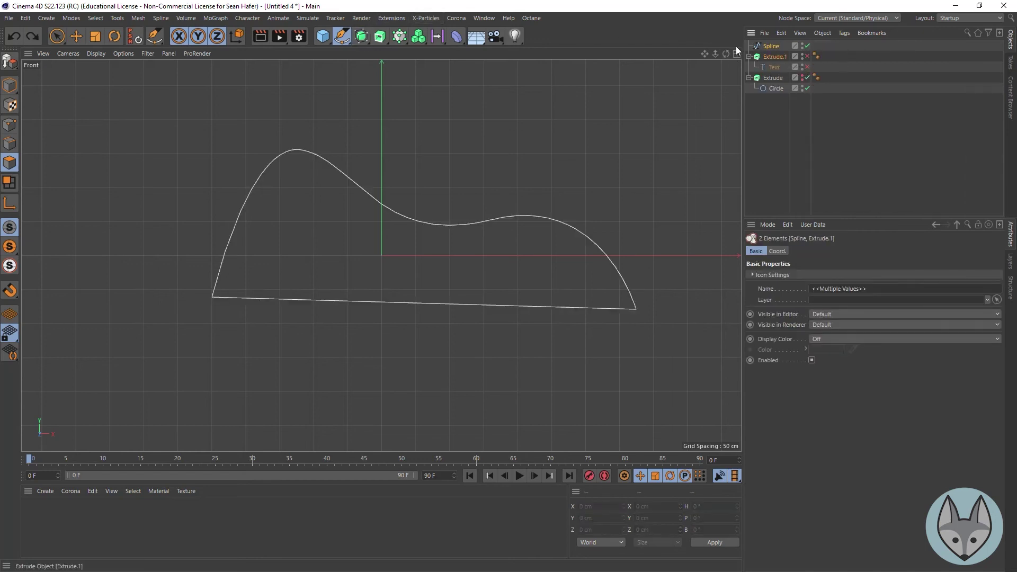
left_click(381, 38)
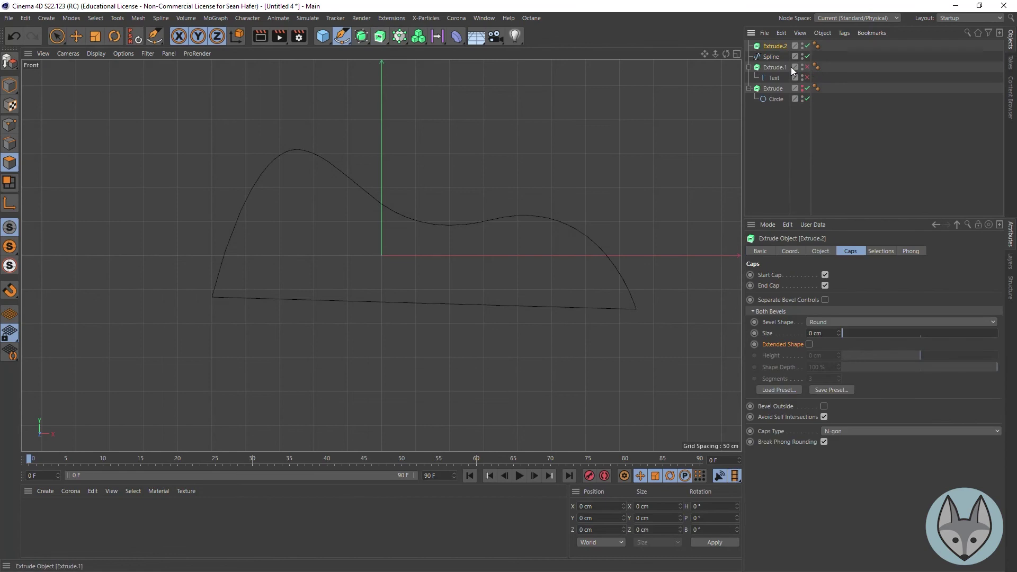
left_click_drag(776, 55, 777, 46)
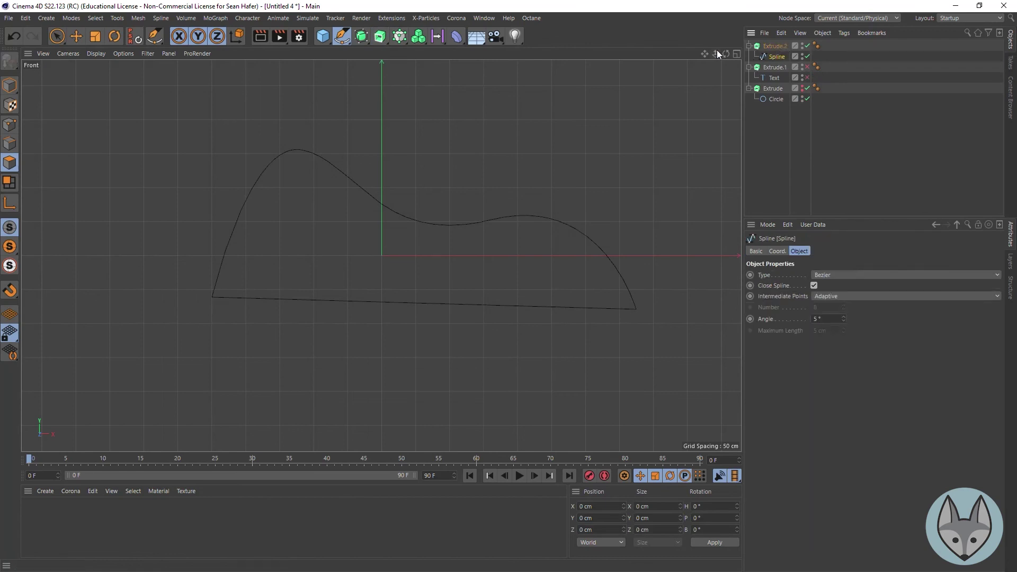
left_click(736, 53)
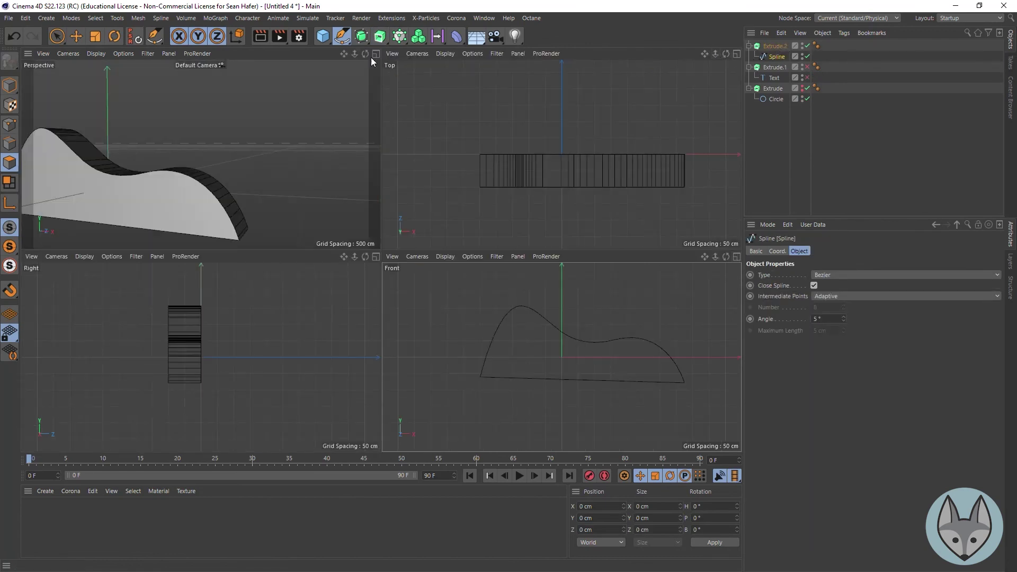
left_click_drag(364, 52, 379, 72)
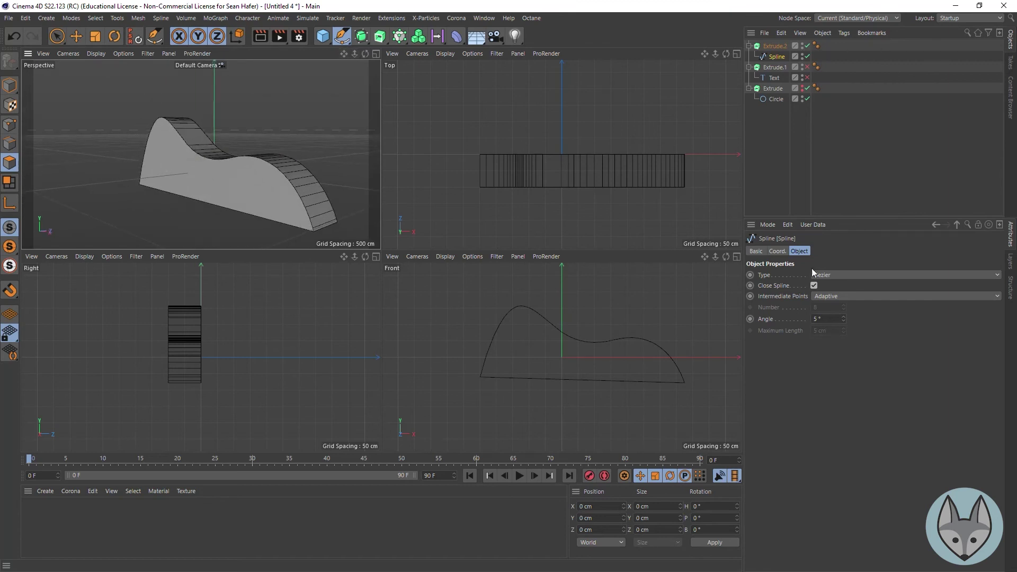
- Set the hump extrusion's cap bevel size to about 5.25 cm and render a preview of the Perspective view
left_click(775, 46)
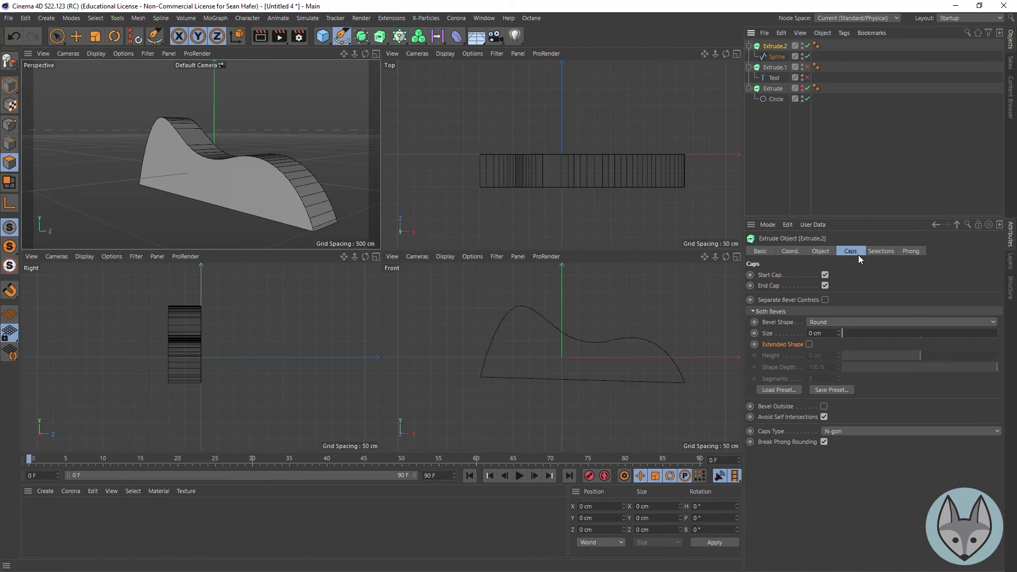
left_click_drag(841, 331, 850, 329)
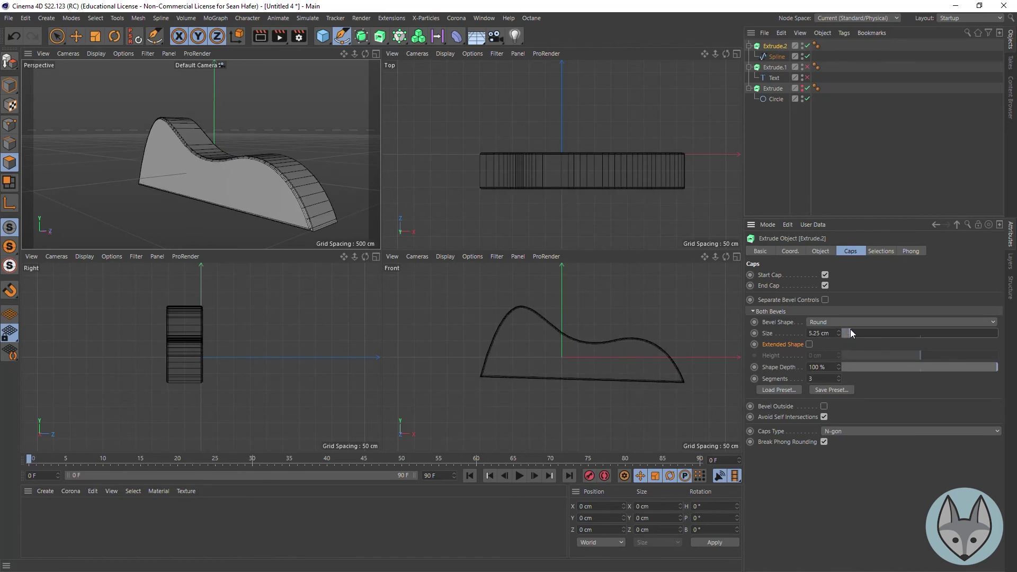
left_click_drag(365, 54, 342, 52)
left_click(260, 36)
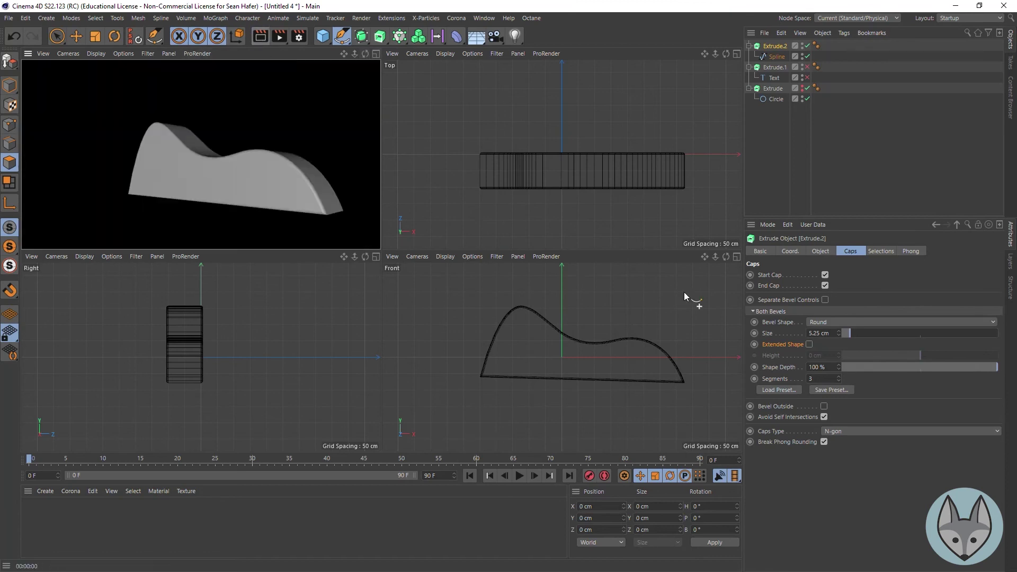
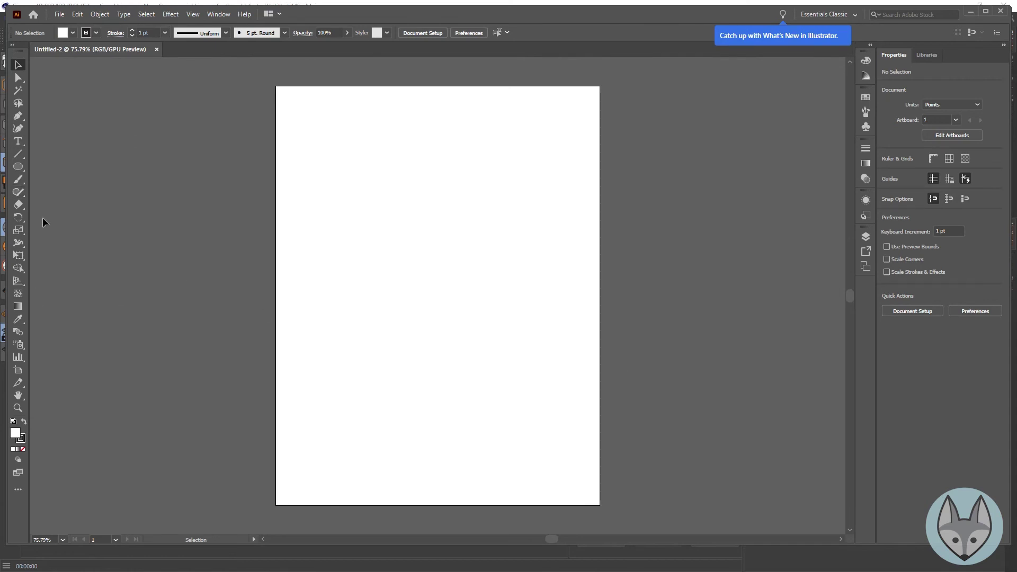
- Draw a rectangle about 304 by 402 pt near the middle of the blank artboard
left_click(18, 166)
left_click(77, 168)
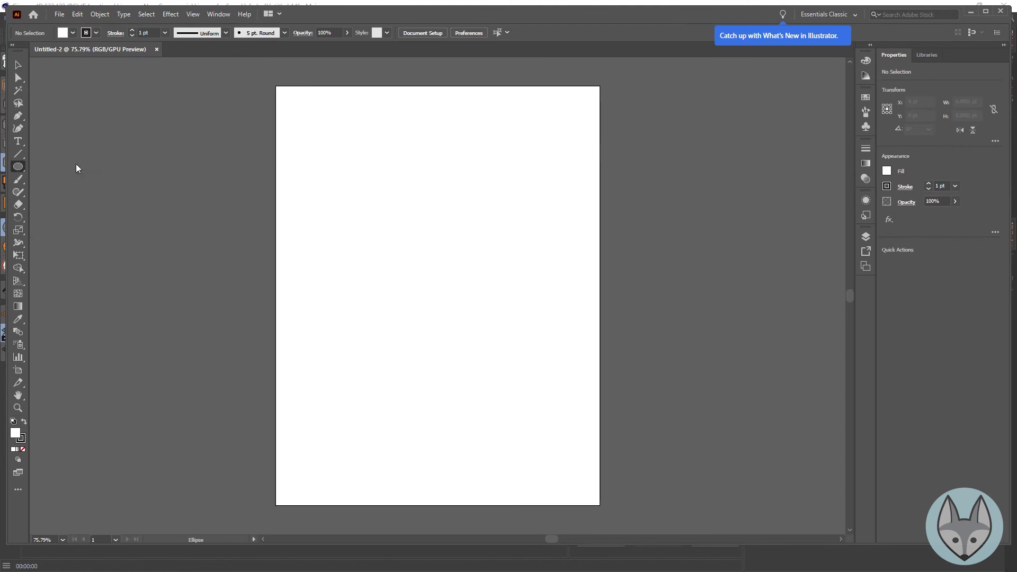
mouse_move(349, 179)
left_mouse_down()
mouse_move(401, 316)
mouse_move(510, 391)
left_mouse_up()
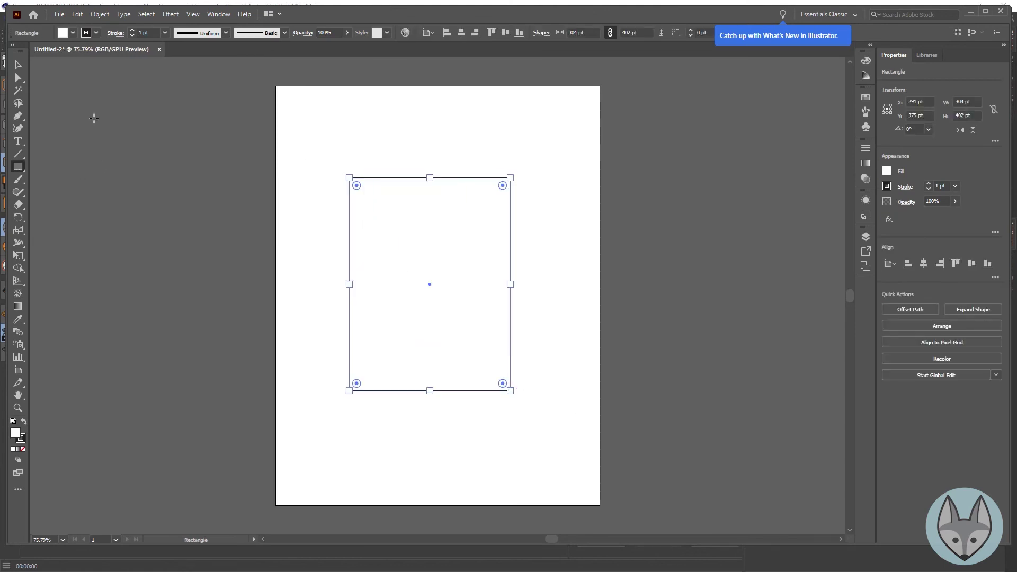
- Draw nine circles of varying sizes over the rectangle, six overlapping its edges and three inside it
left_click(13, 169)
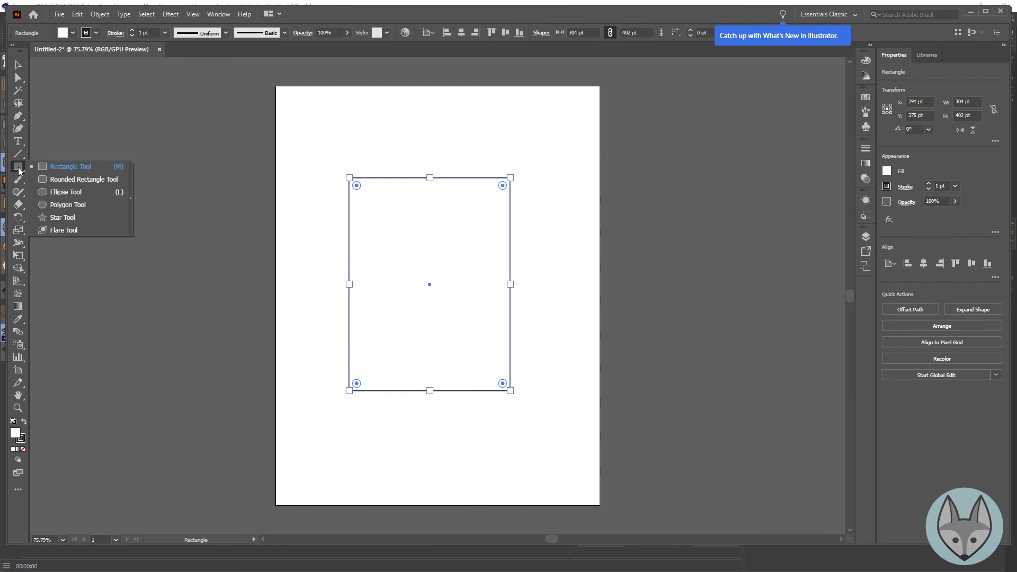
left_click(69, 192)
left_click_drag(311, 152, 453, 248)
left_click_drag(442, 157, 486, 192)
left_click_drag(552, 219, 486, 286)
left_click_drag(398, 278, 459, 338)
left_click_drag(326, 265, 377, 318)
left_click_drag(422, 428, 370, 378)
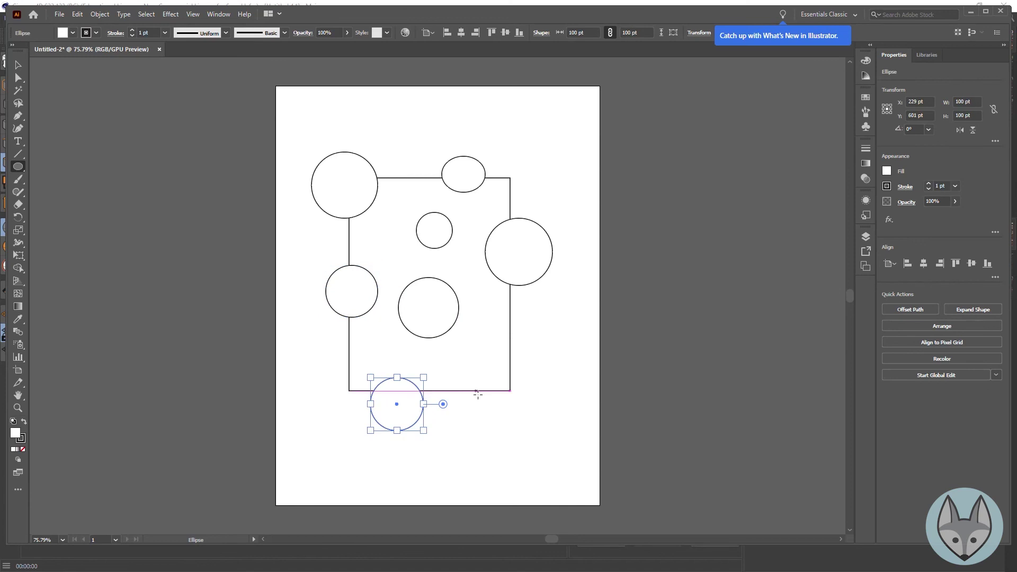
left_click_drag(535, 328, 459, 376)
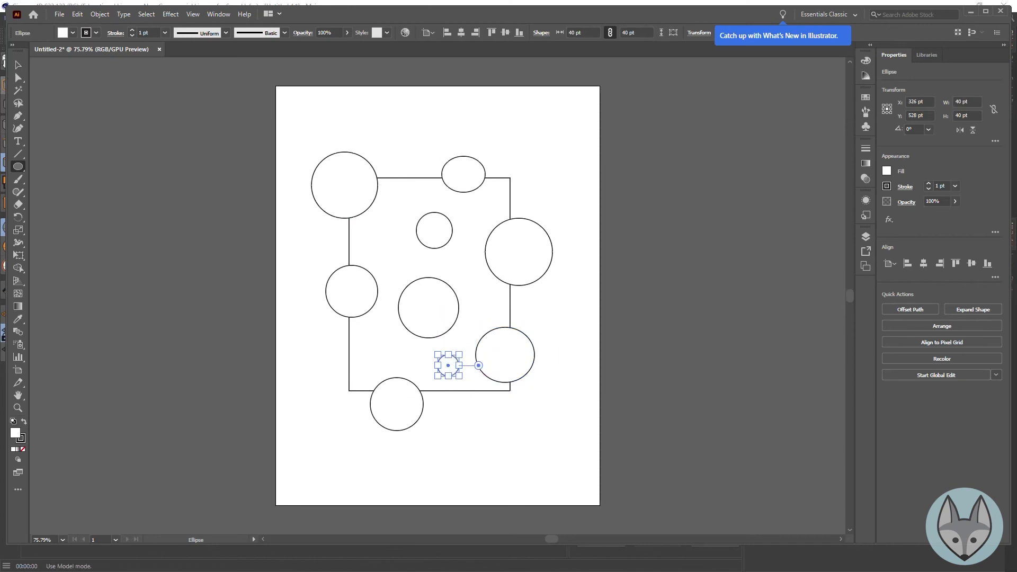
- Select all the shapes and subtract the circles from the rectangle with the Pathfinder Minus Front operation
left_click(14, 63)
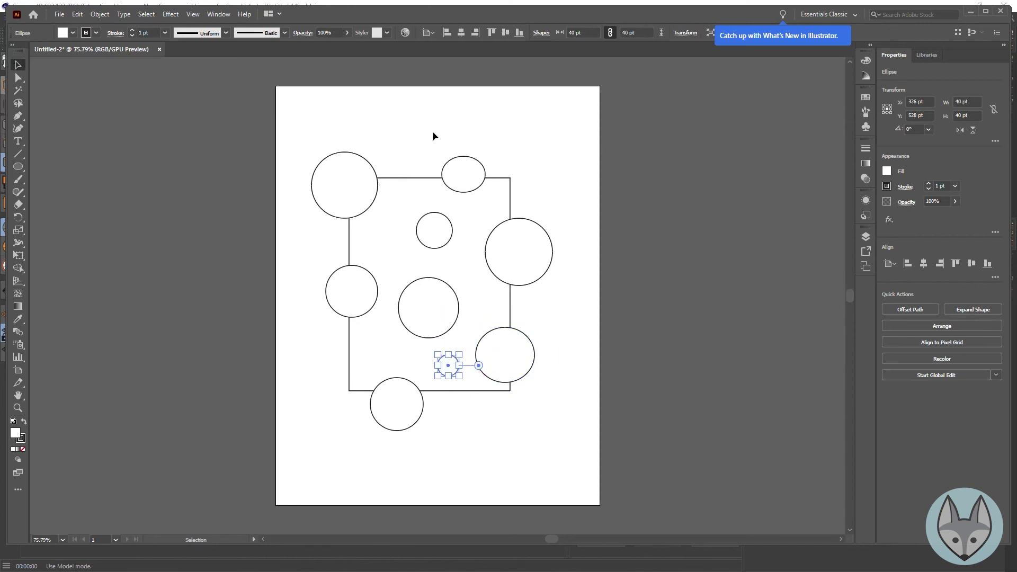
left_click_drag(295, 120, 572, 473)
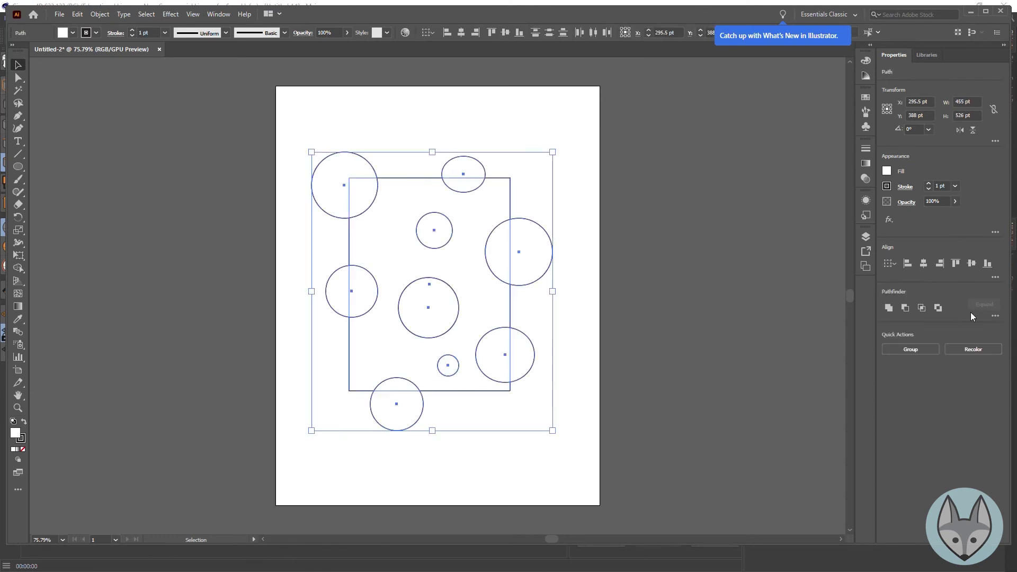
left_click(908, 309)
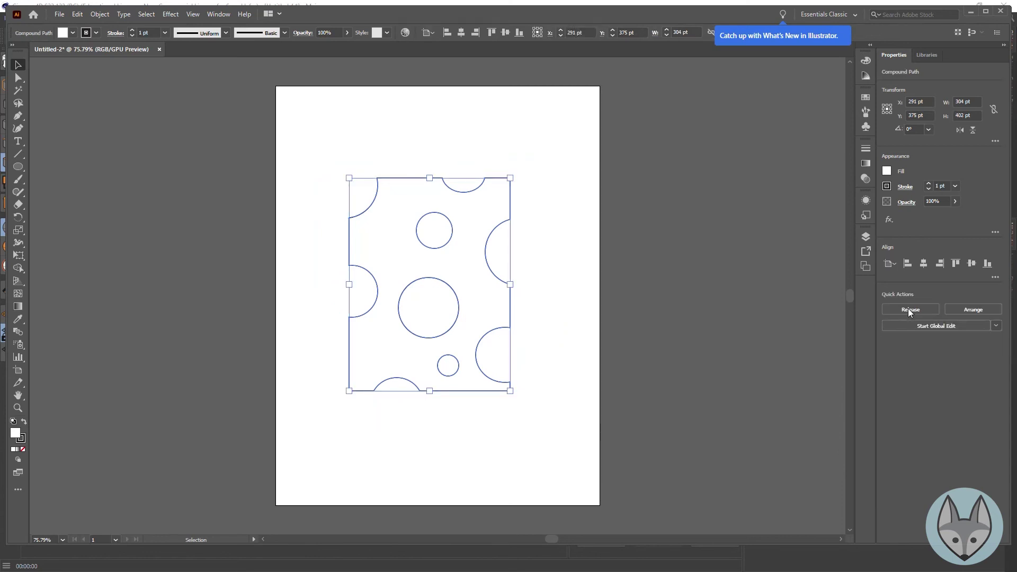
left_click(545, 241)
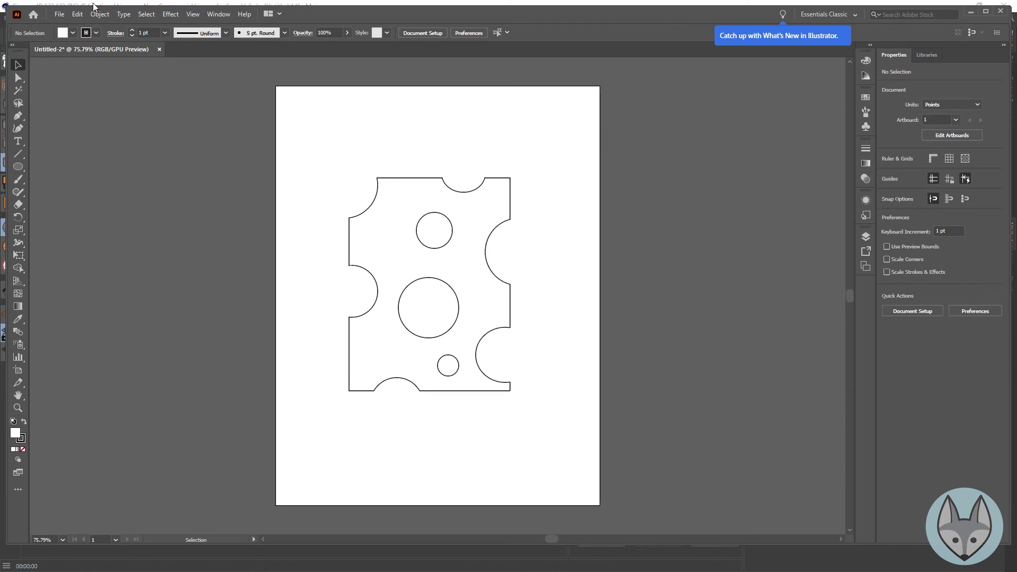
- Save the document to the Desktop as an Adobe Illustrator file named Cheese
left_click(60, 15)
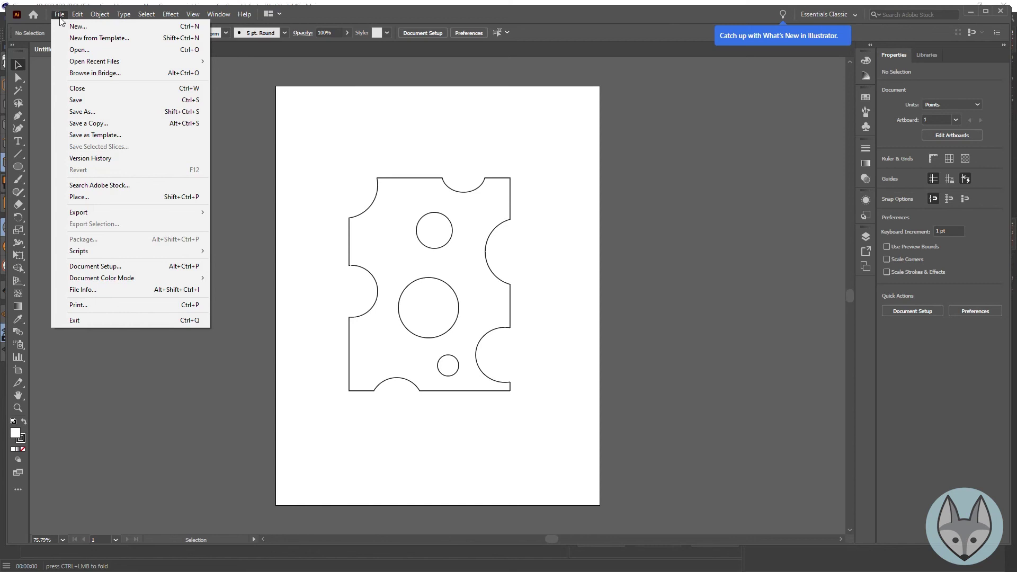
left_click(117, 112)
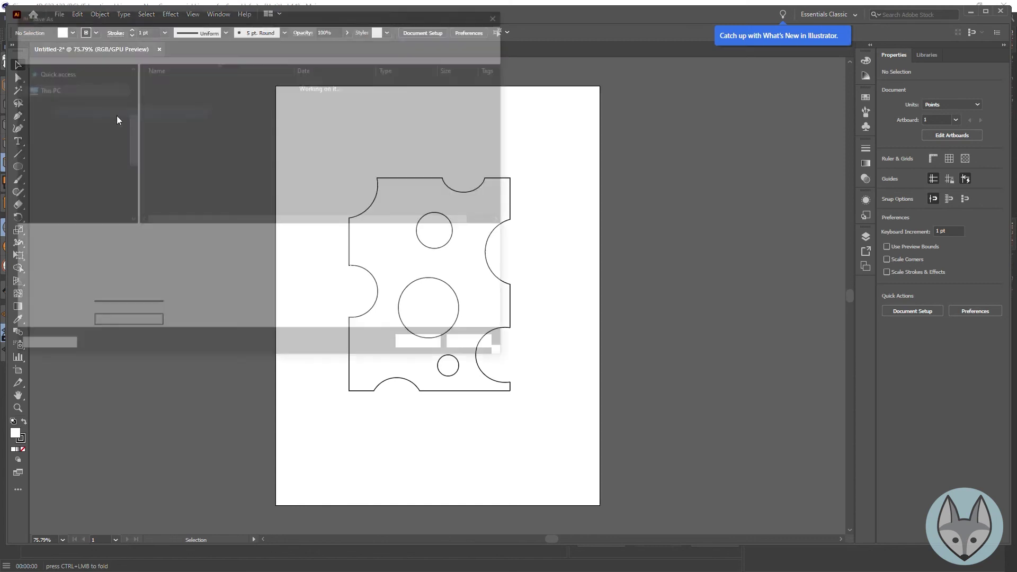
scroll(30, 97, "up", 1)
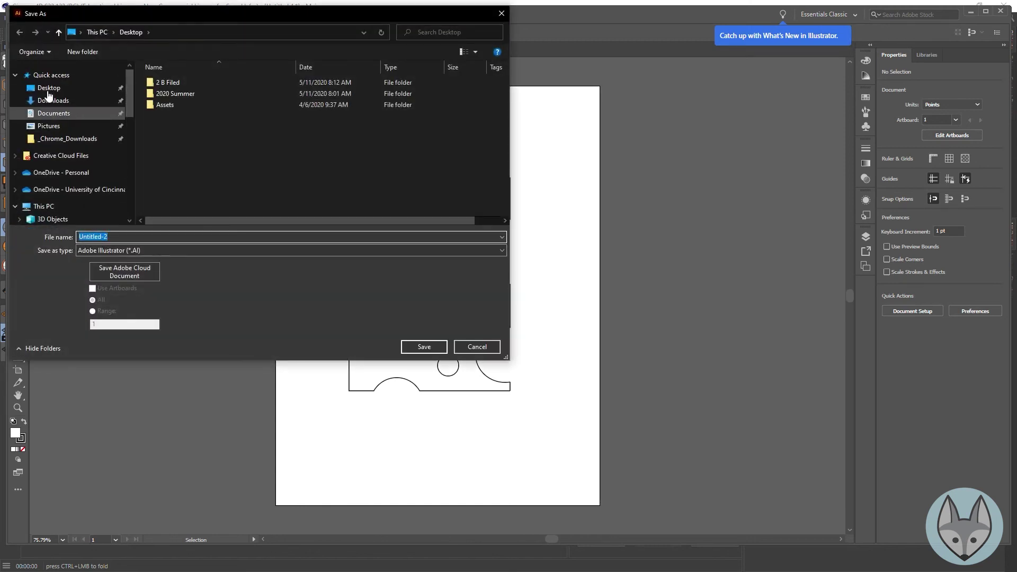
left_click(48, 87)
left_click(80, 237)
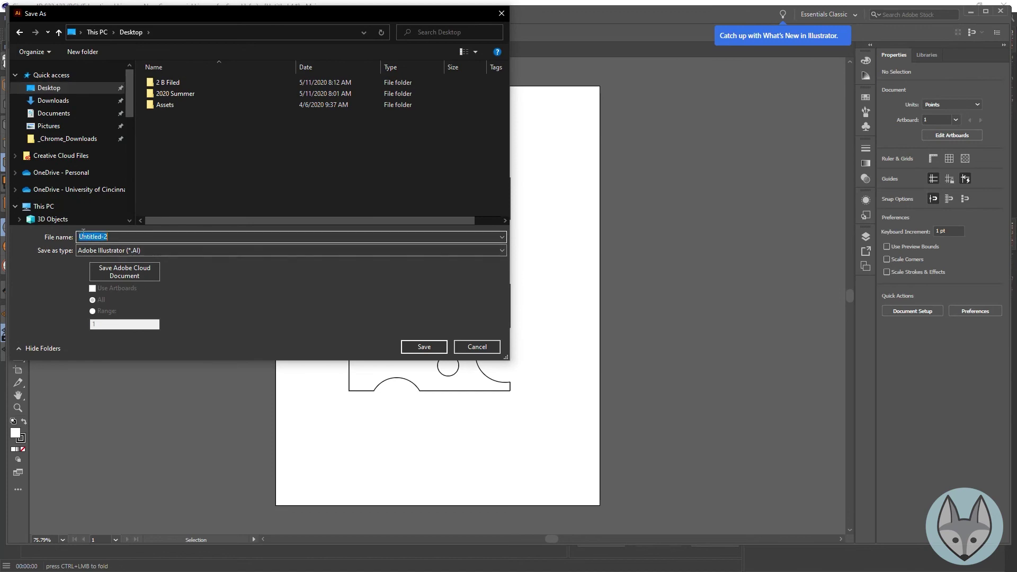
type("Cheese")
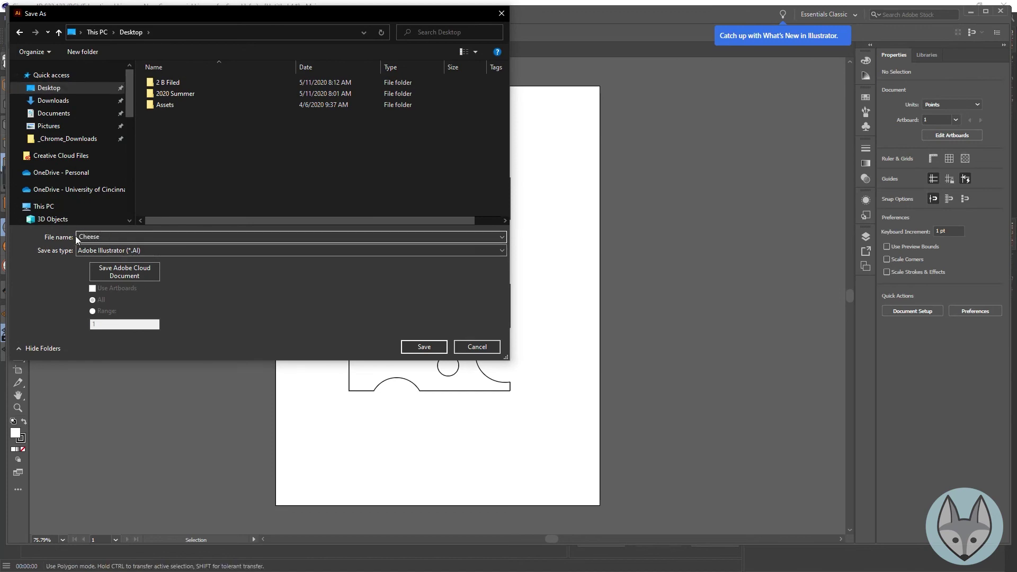
left_click(436, 343)
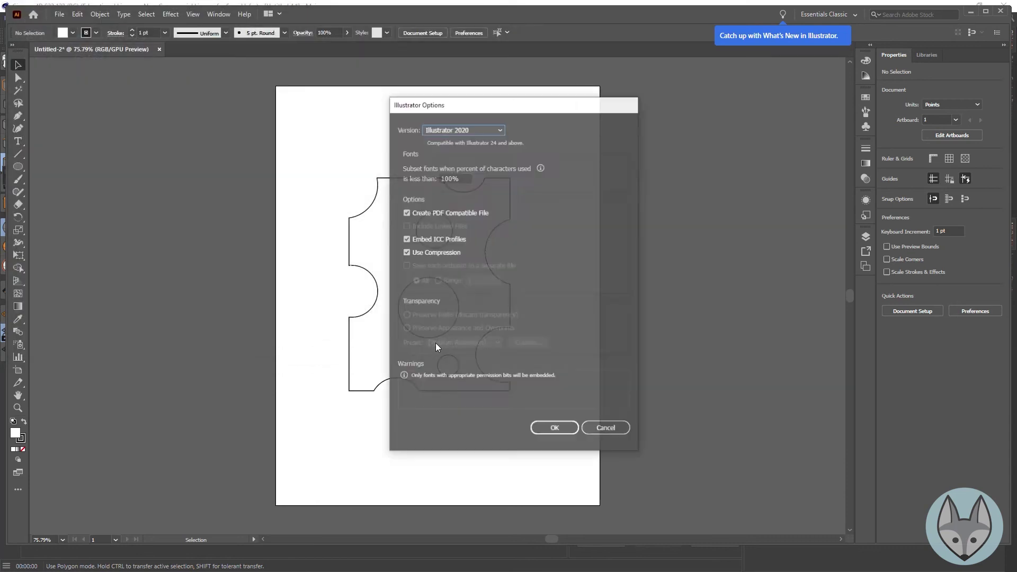
- Choose Illustrator 8 as the file version and accept saving in the legacy format
left_click(472, 129)
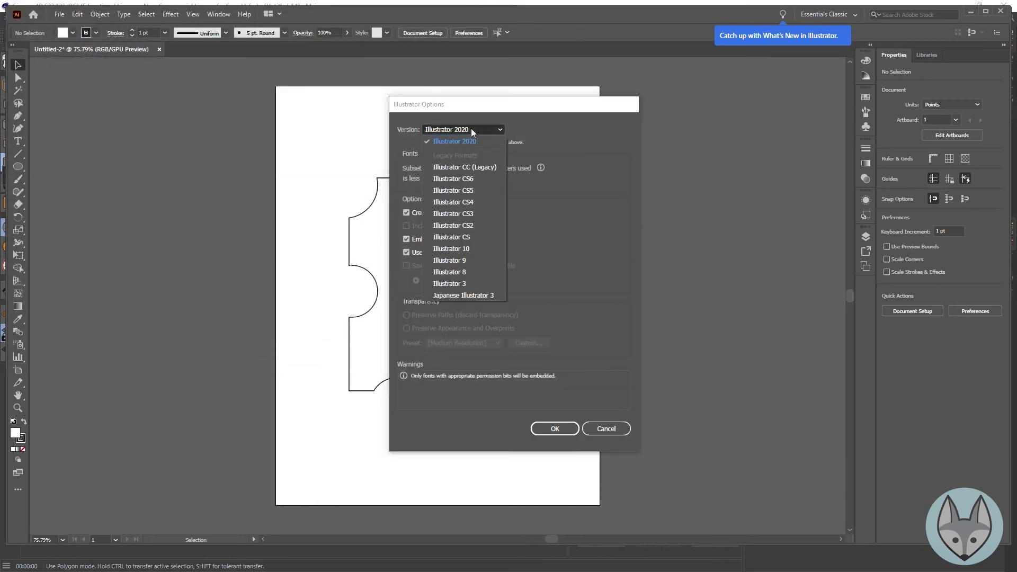
left_click(466, 271)
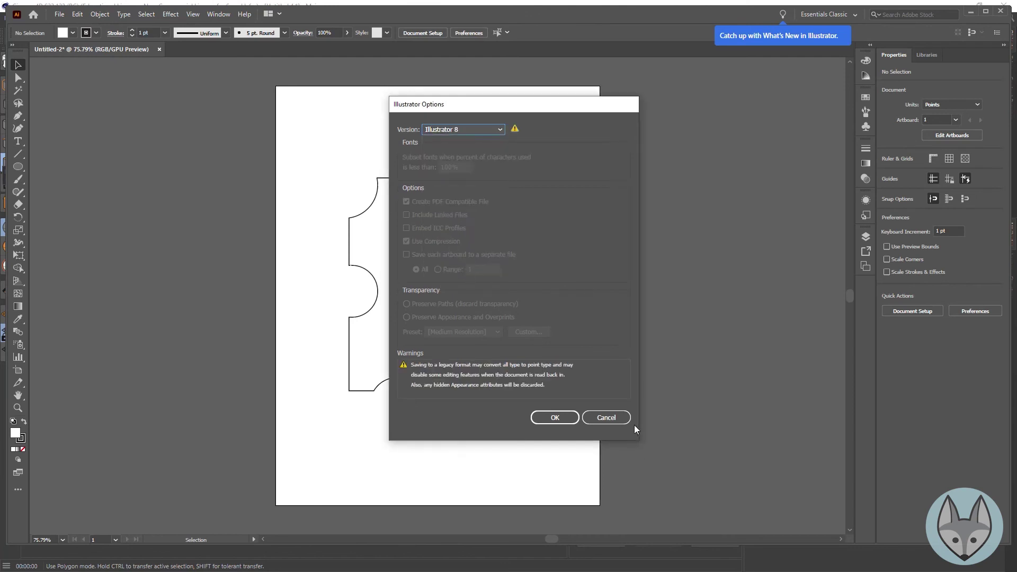
left_click(565, 418)
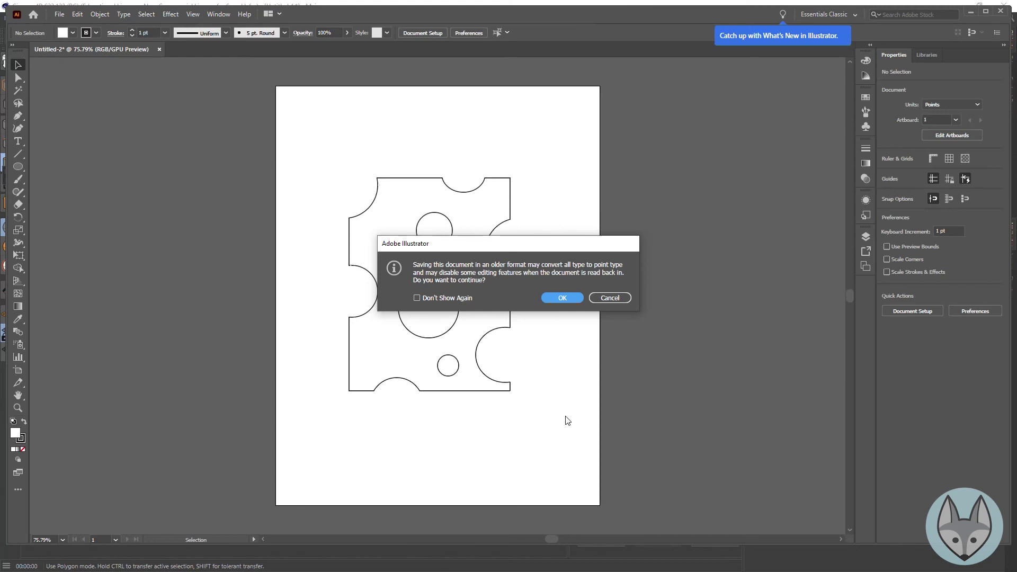
left_click(560, 296)
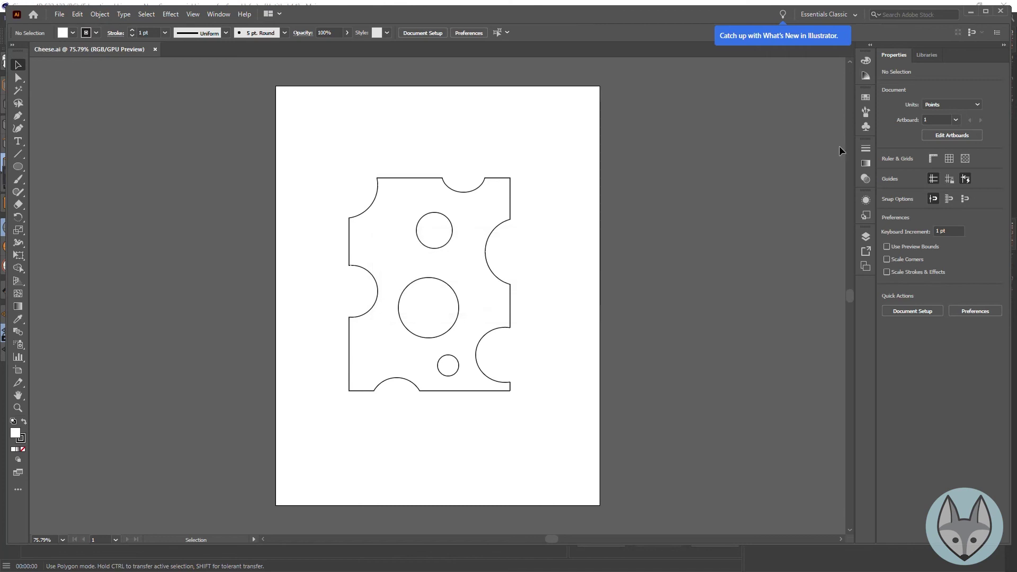
- Switch back to Cinema 4D and open the Cheese file from the Desktop, accepting the import settings with Connect Splines enabled
left_click(972, 11)
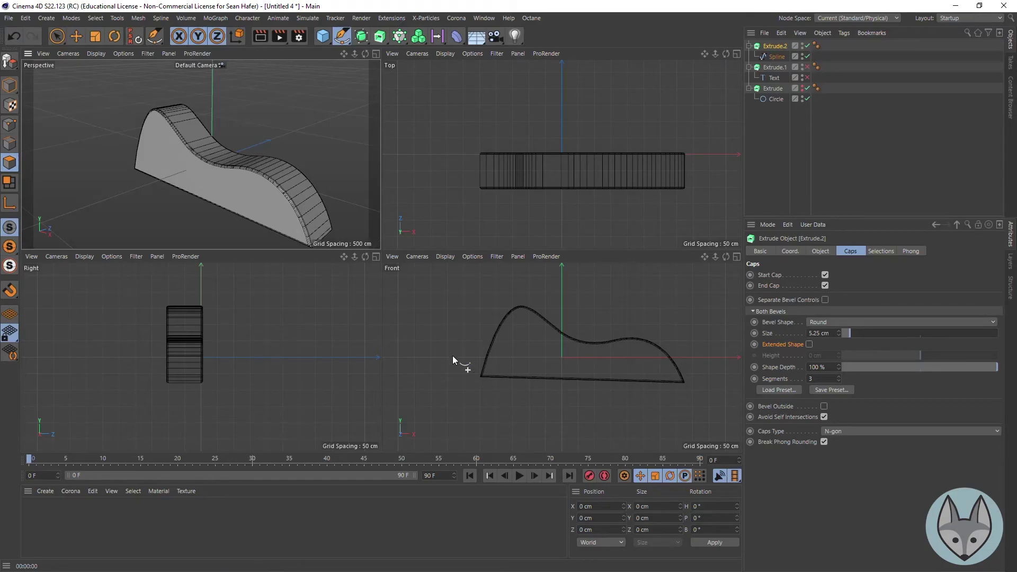
left_click(10, 19)
left_click(30, 44)
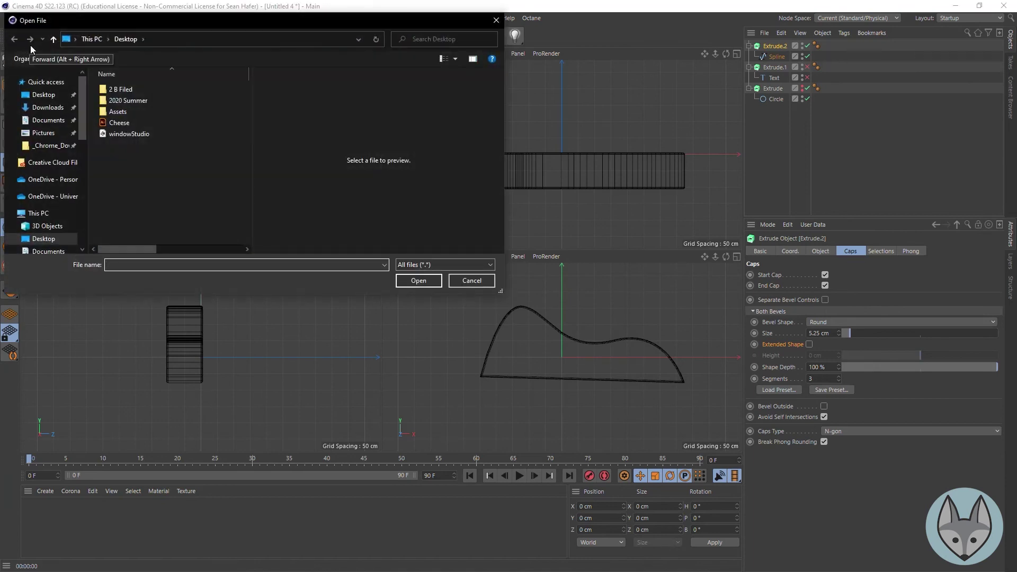
left_click(121, 121)
left_click(419, 281)
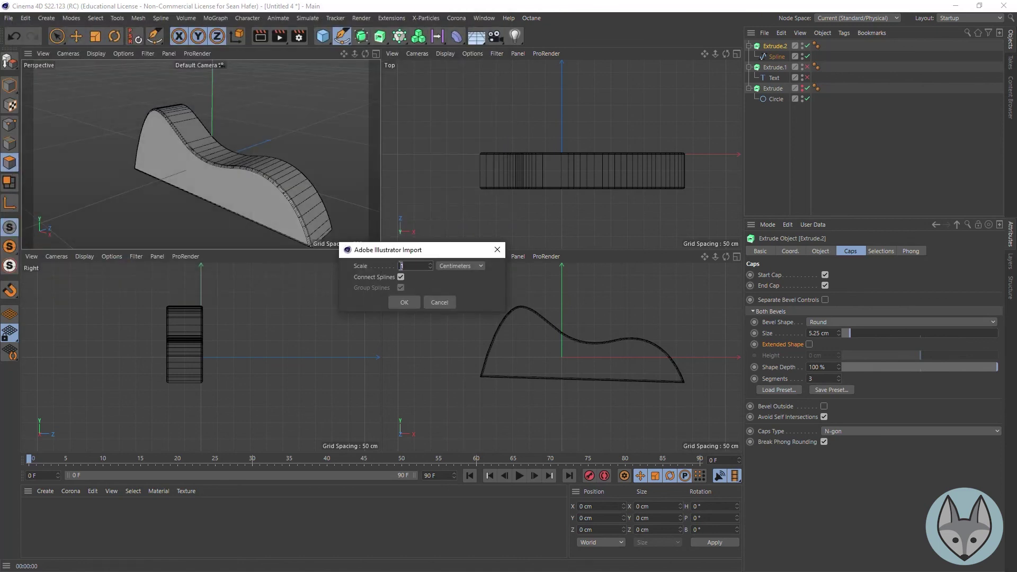
left_click(412, 303)
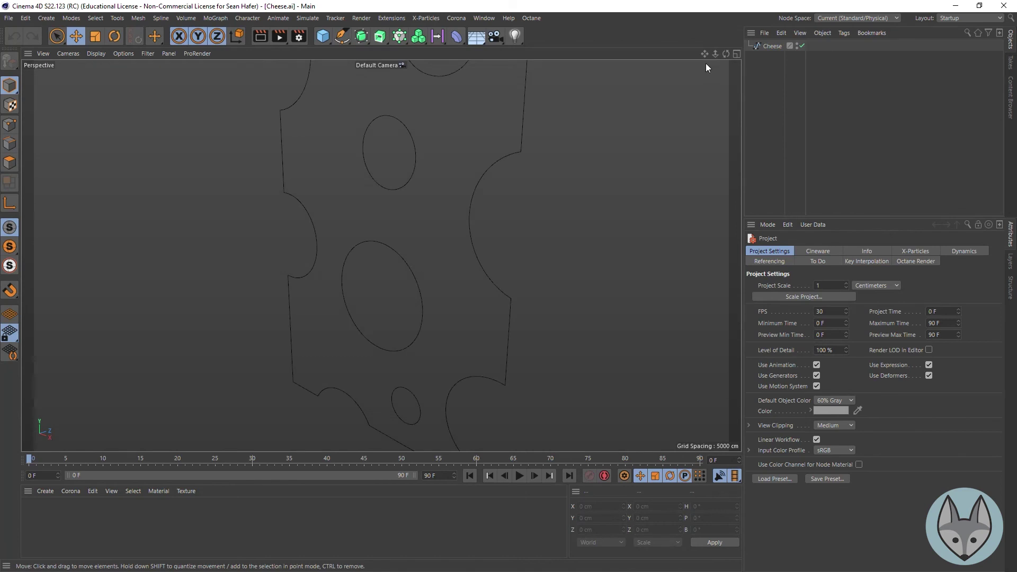
- Center the Cheese spline on the world origin by setting its X, Y and Z positions to 0 cm
key("h")
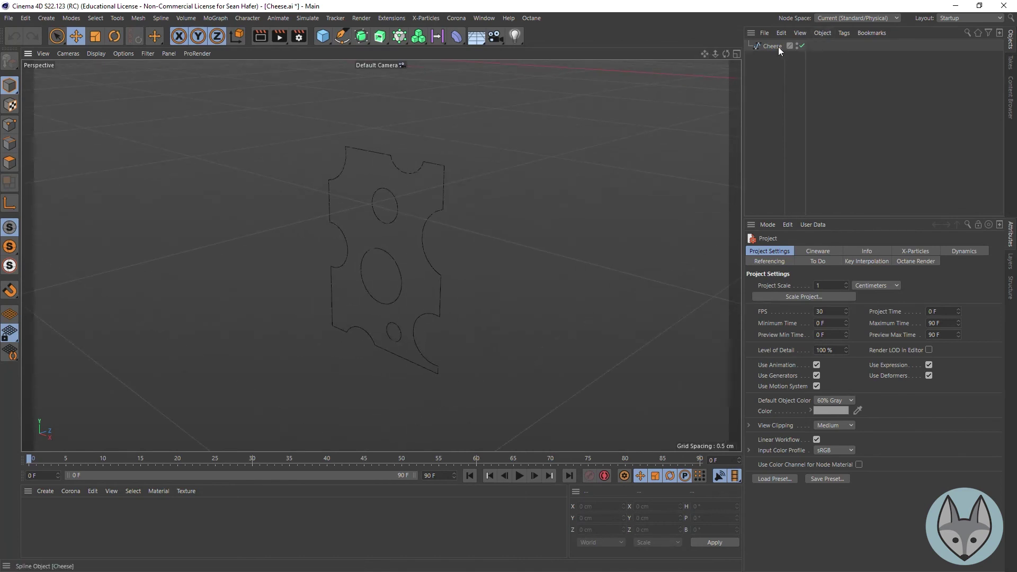
left_click(773, 46)
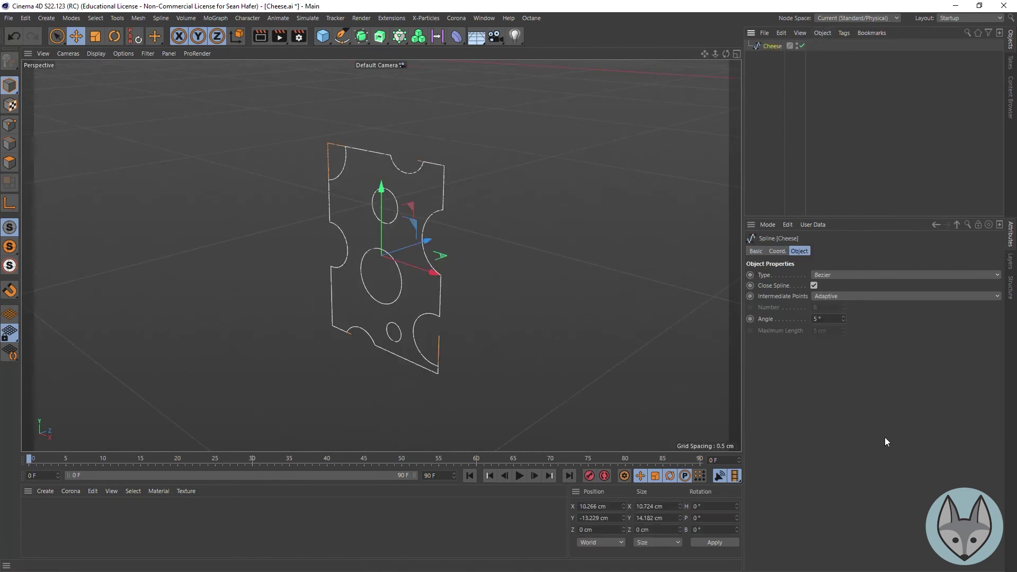
left_click_drag(727, 55, 689, 53)
left_click(737, 53)
mouse_move(716, 256)
left_mouse_down()
mouse_move(689, 256)
mouse_move(710, 257)
left_mouse_up()
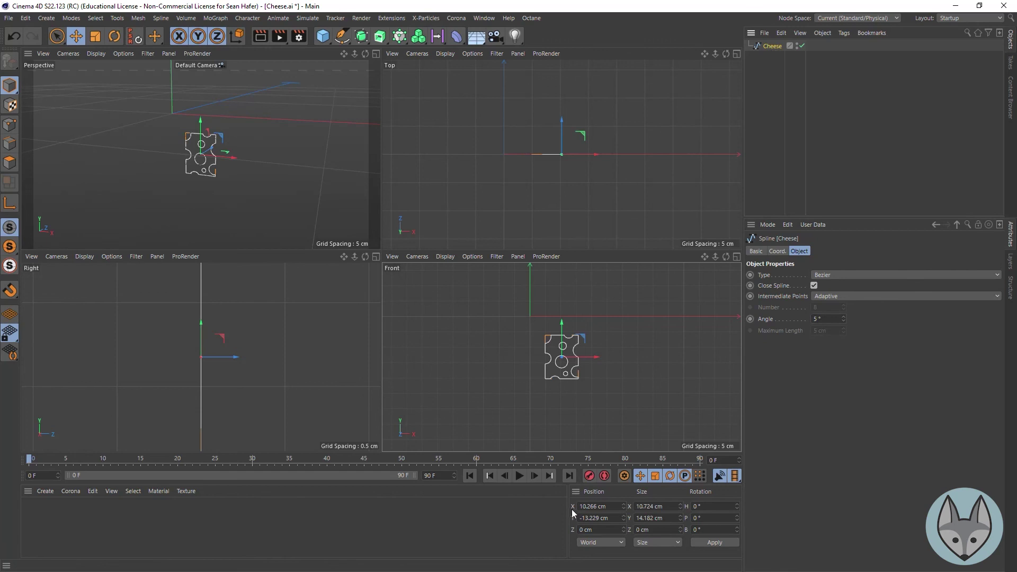
left_click(605, 507)
type("0")
key("Tab")
type("0")
key("Tab")
type("0")
key("Return")
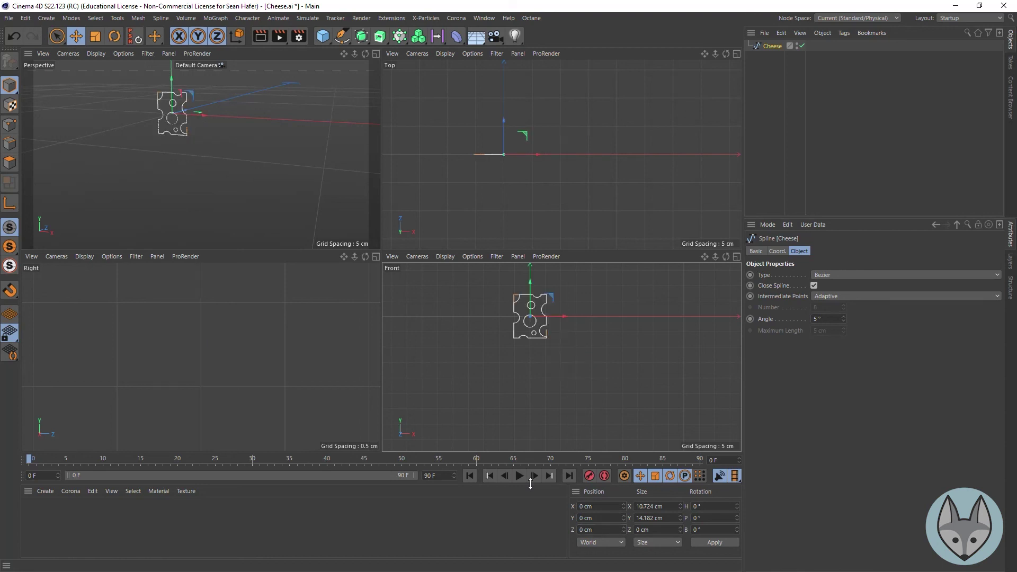
- Add an Extrude generator with the Cheese spline nested inside it, and undo both changes
left_click(247, 54)
key("h")
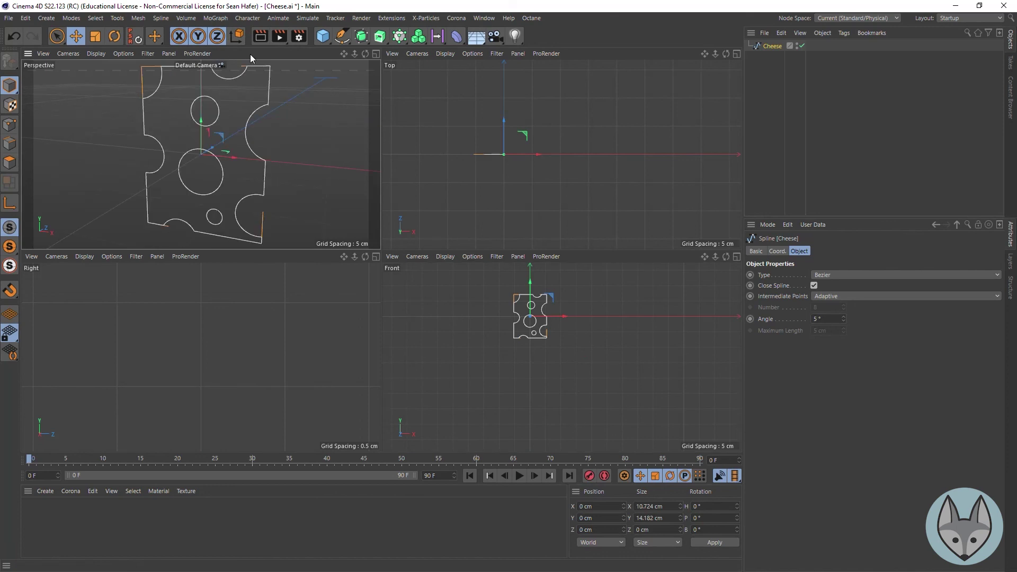
left_click(380, 38)
left_click_drag(770, 57, 773, 50)
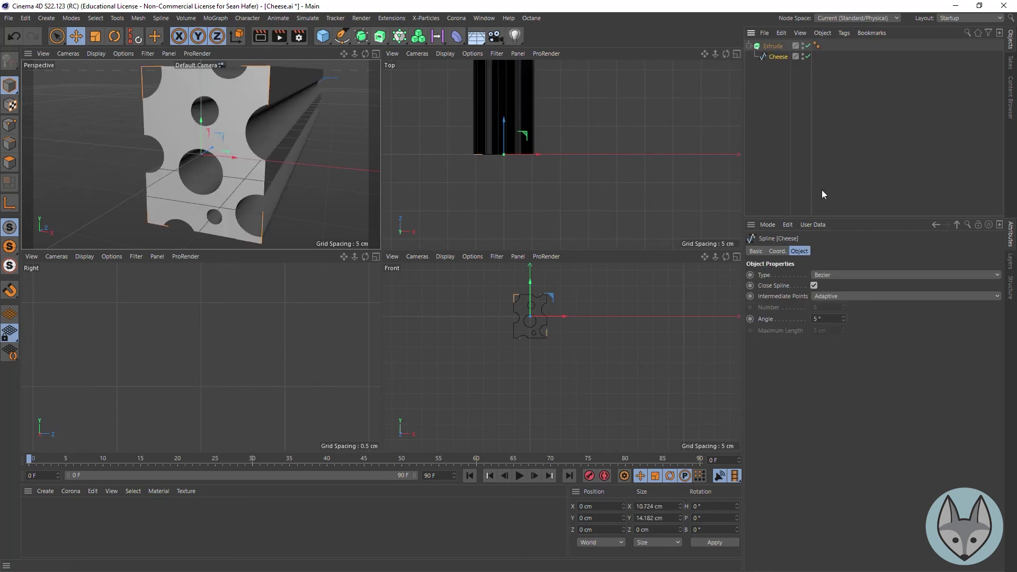
key("ctrl+z")
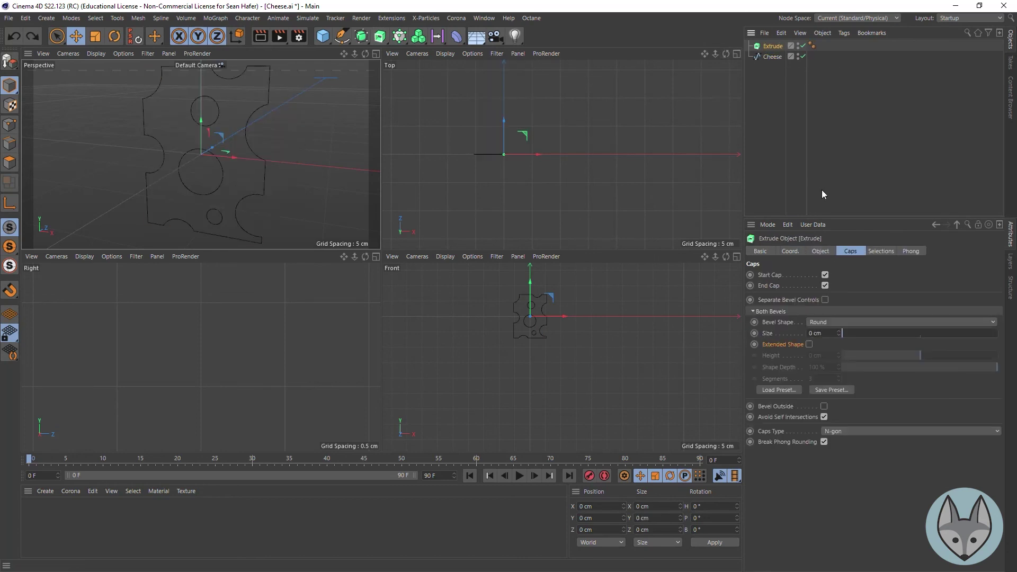
key("ctrl+z")
- Select the Cheese spline and add an Extrude generator directly as its parent
left_click(773, 47)
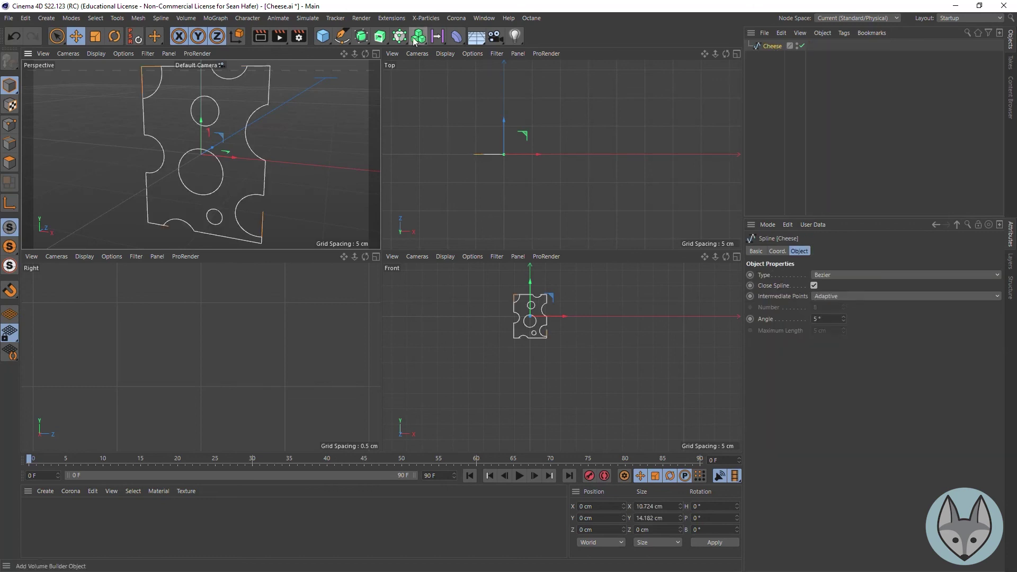
left_click(381, 36, "alt")
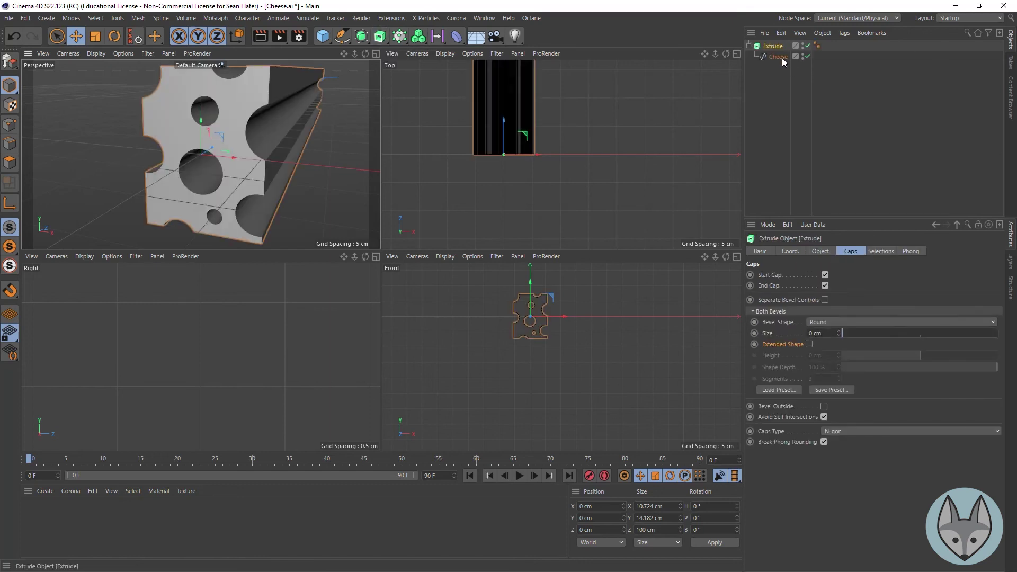
left_click_drag(354, 54, 326, 53)
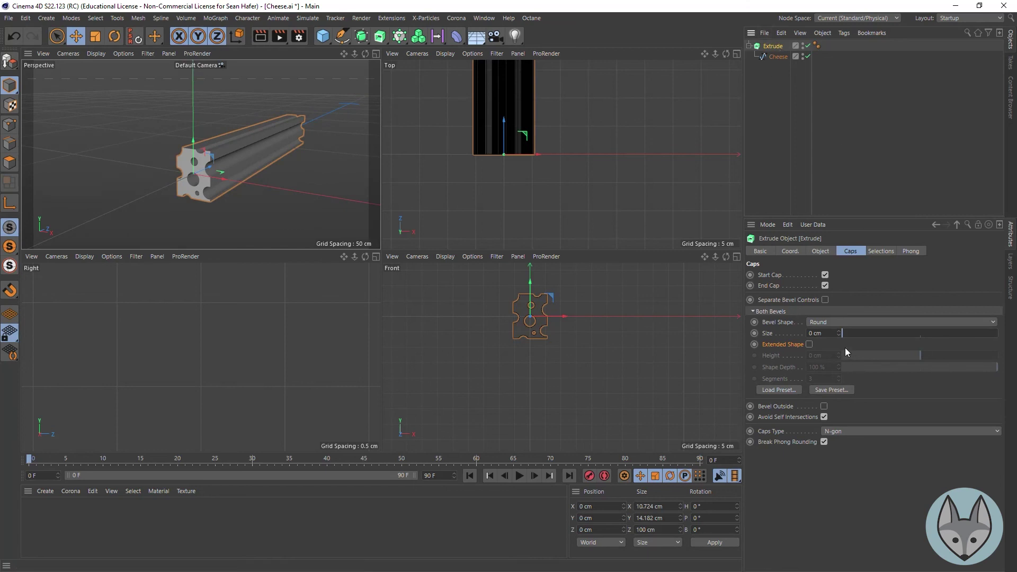
- Thin the extruded cheese to a flat slice by setting the Extrude generator's offset to 0.25 cm
left_click(779, 56)
left_click(773, 46)
left_click(821, 251)
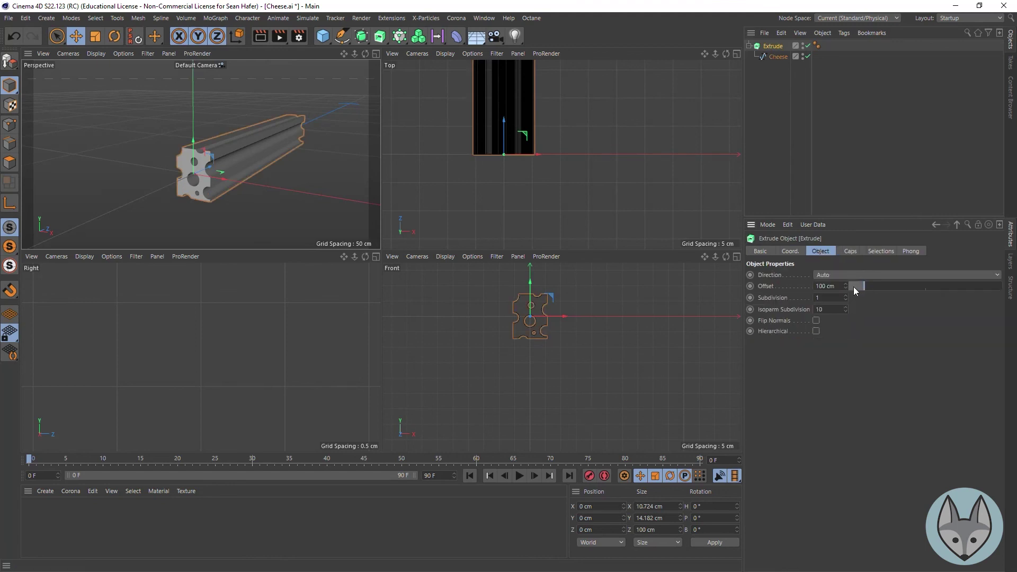
left_click(850, 286)
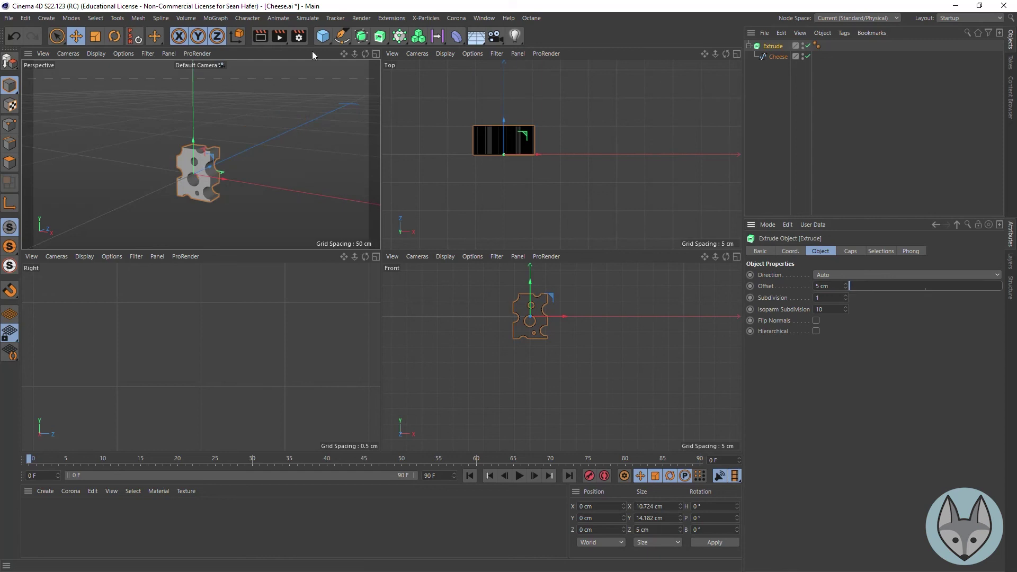
left_click(375, 53)
scroll(355, 291, "up", 6)
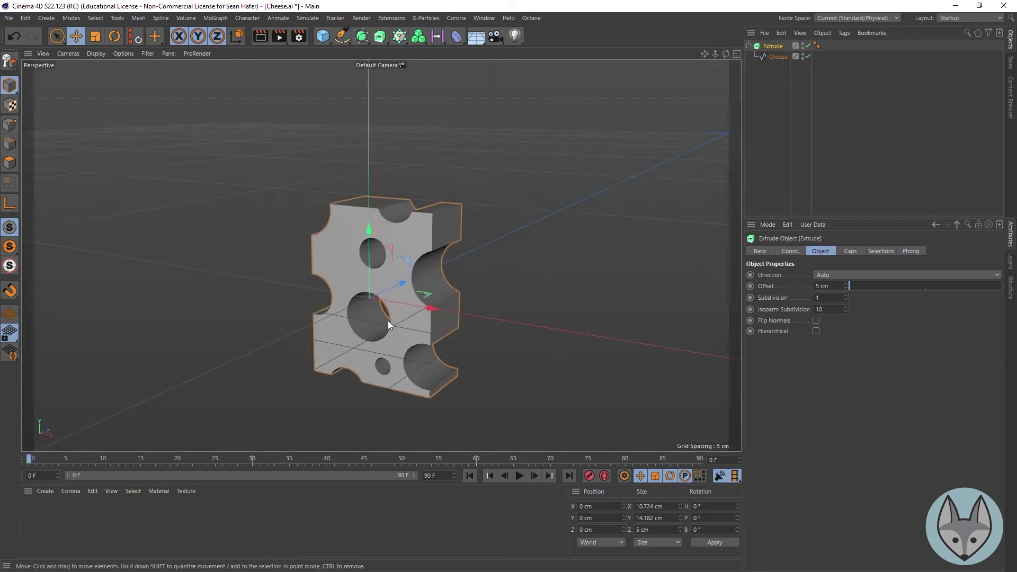
scroll(393, 326, "down", 1)
double_click(829, 286)
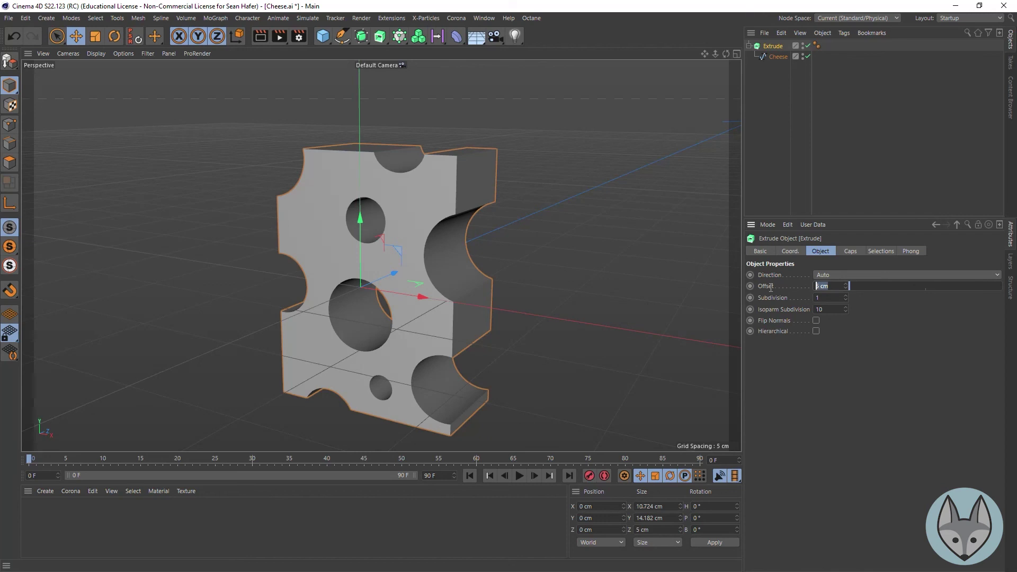
type("0.25")
key("Return")
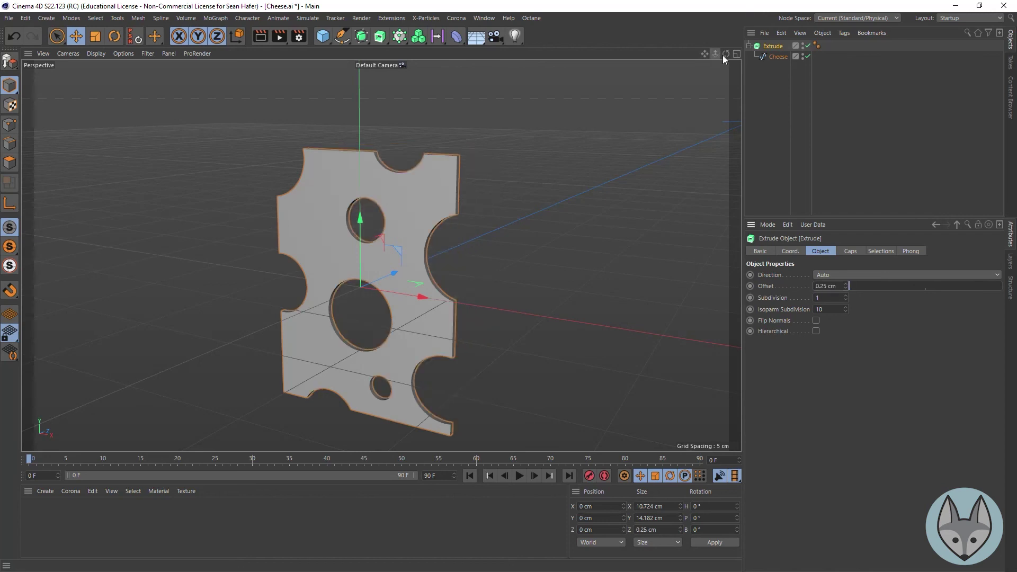
- Give the Extrude's caps a round bevel of 0.1 cm and render a preview in the Perspective view
mouse_move(731, 54)
left_mouse_down()
mouse_move(698, 55)
mouse_move(736, 56)
left_mouse_up()
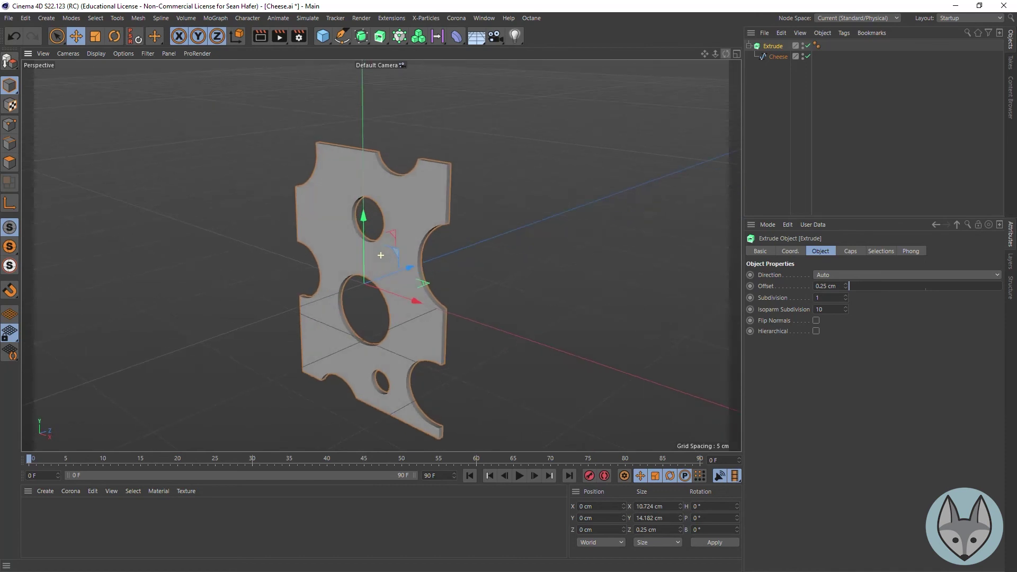
left_click(851, 251)
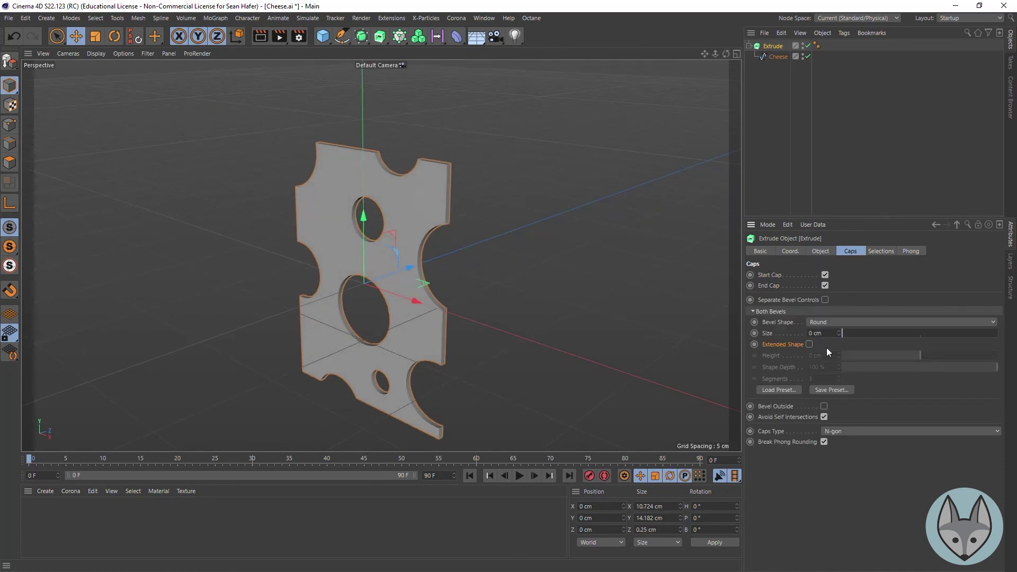
left_click_drag(839, 333, 838, 335)
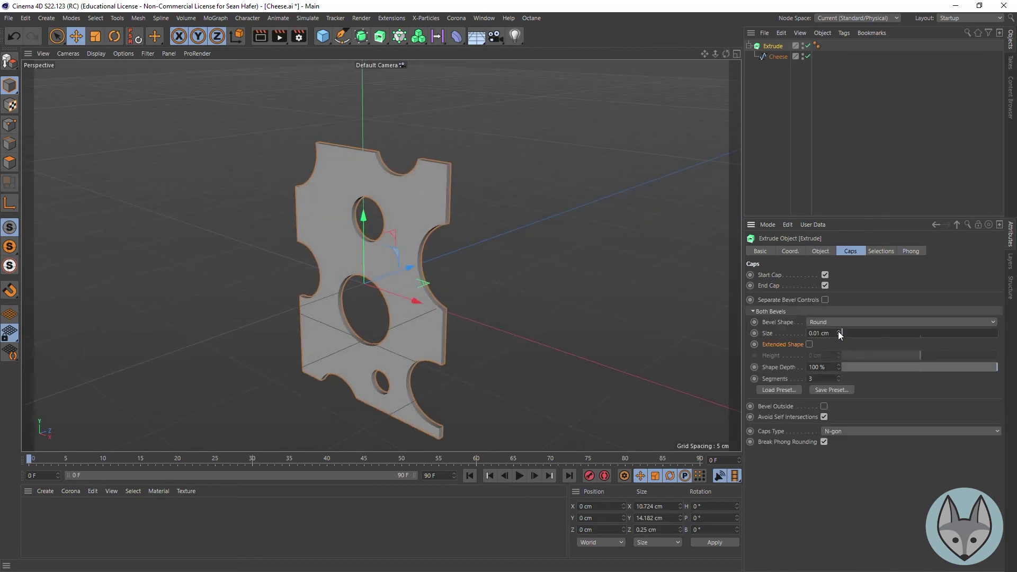
left_click_drag(848, 333, 843, 339)
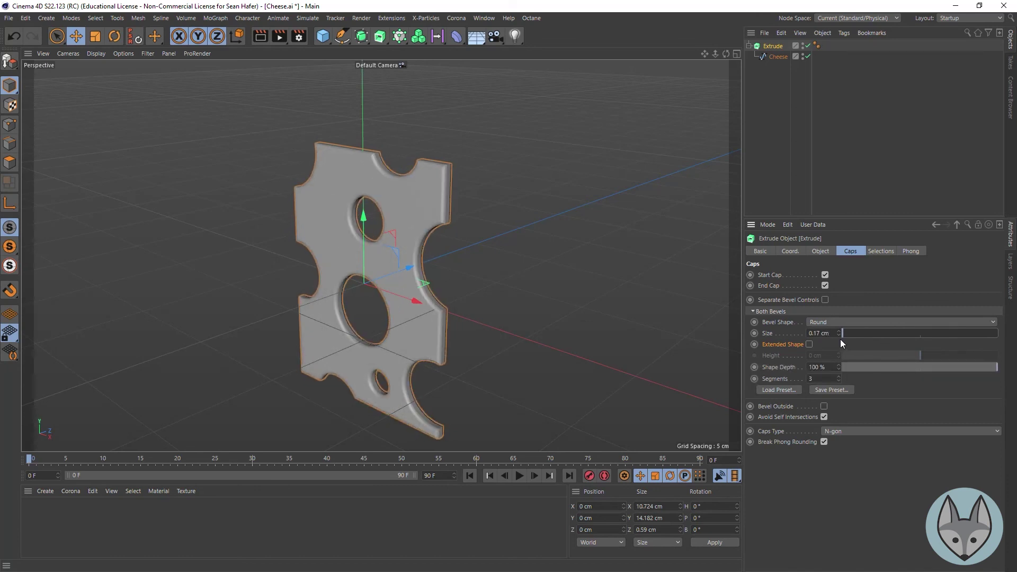
double_click(833, 334)
type("0.1")
key("Return")
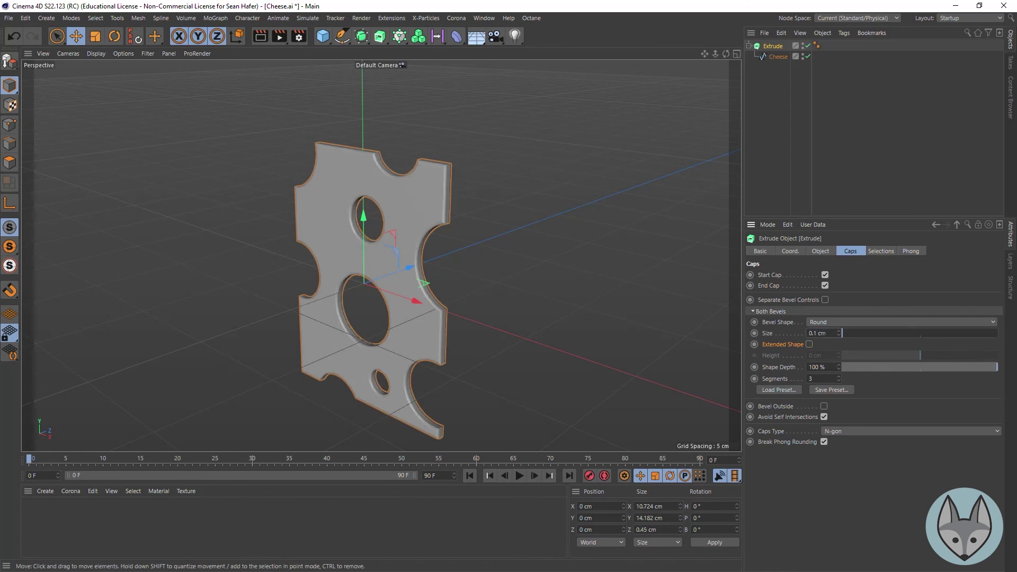
left_click(263, 39)
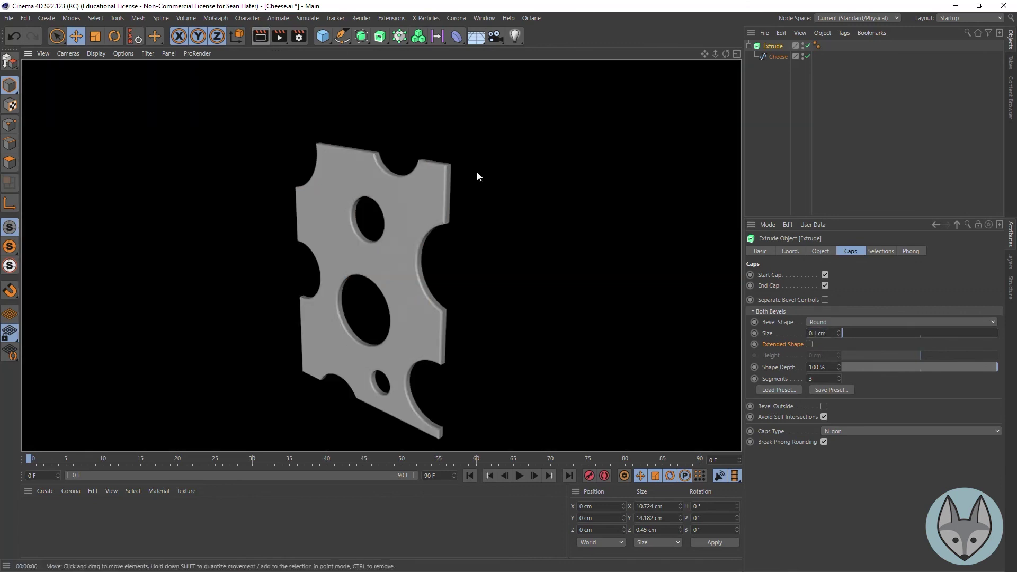
- Create a new material and set its color to a desaturated pale yellow with a hue of 57°
left_click_drag(726, 53, 697, 58)
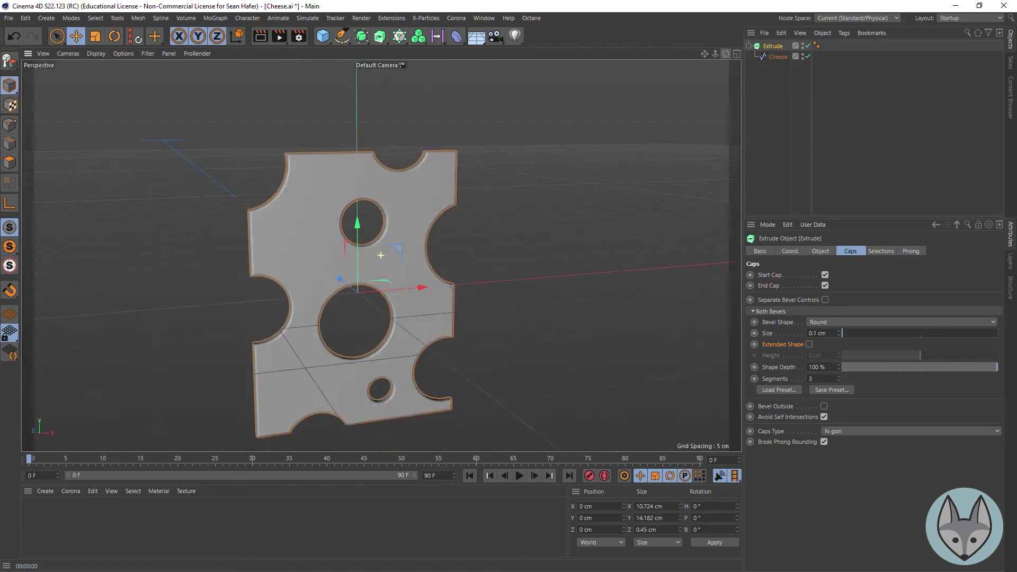
double_click(56, 526)
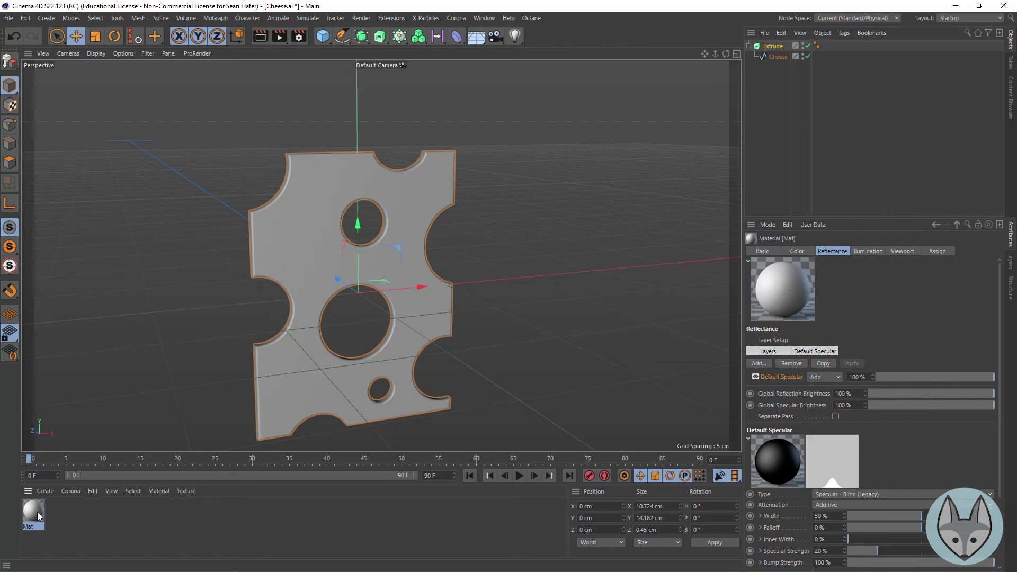
left_click(798, 251)
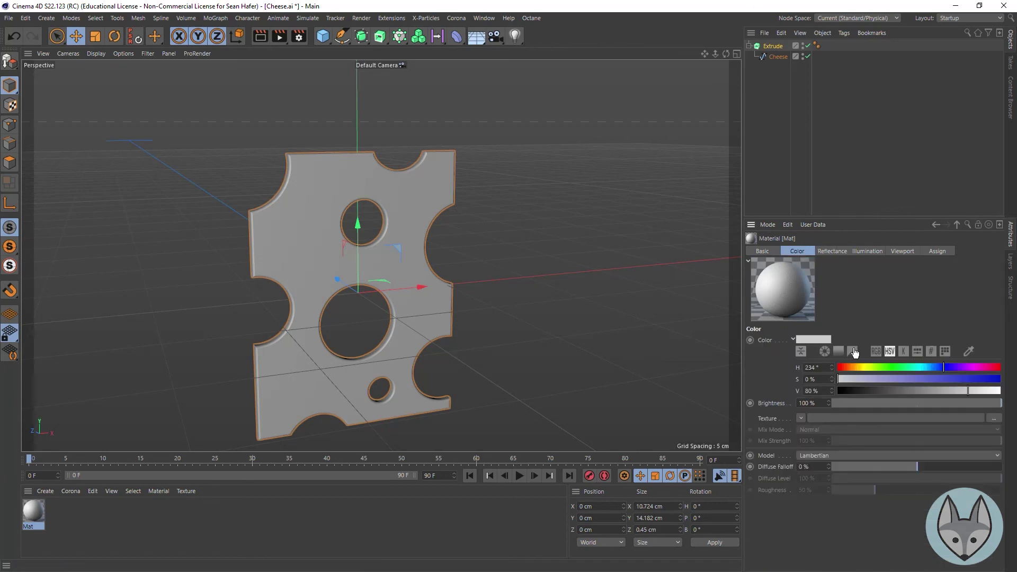
left_click(872, 367)
left_click(957, 379)
left_click_drag(867, 367, 864, 367)
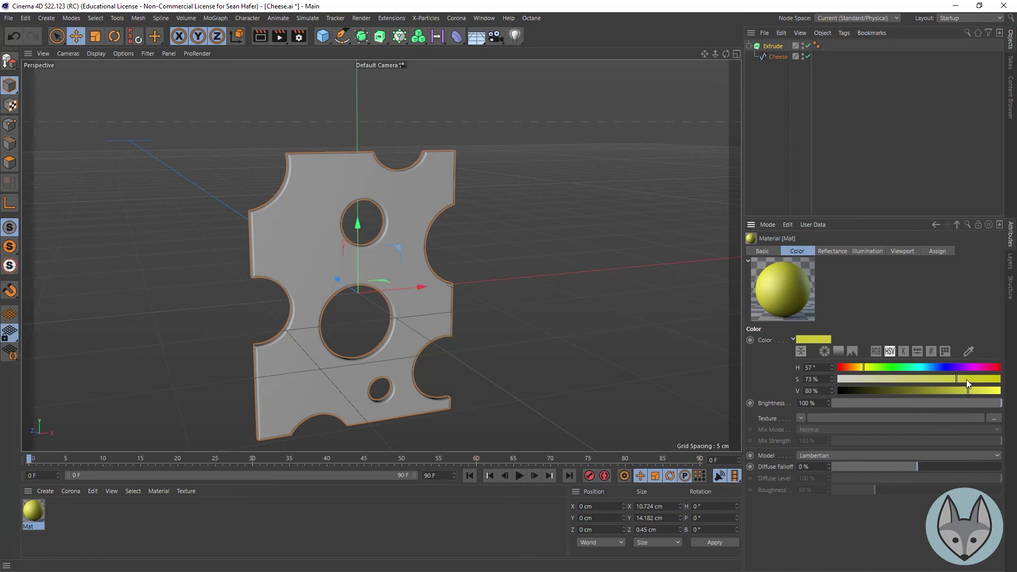
left_click_drag(971, 380, 895, 379)
- Apply the yellow material to the extruded cheese, and render it to the Picture Viewer before closing that window
left_click_drag(40, 521, 303, 283)
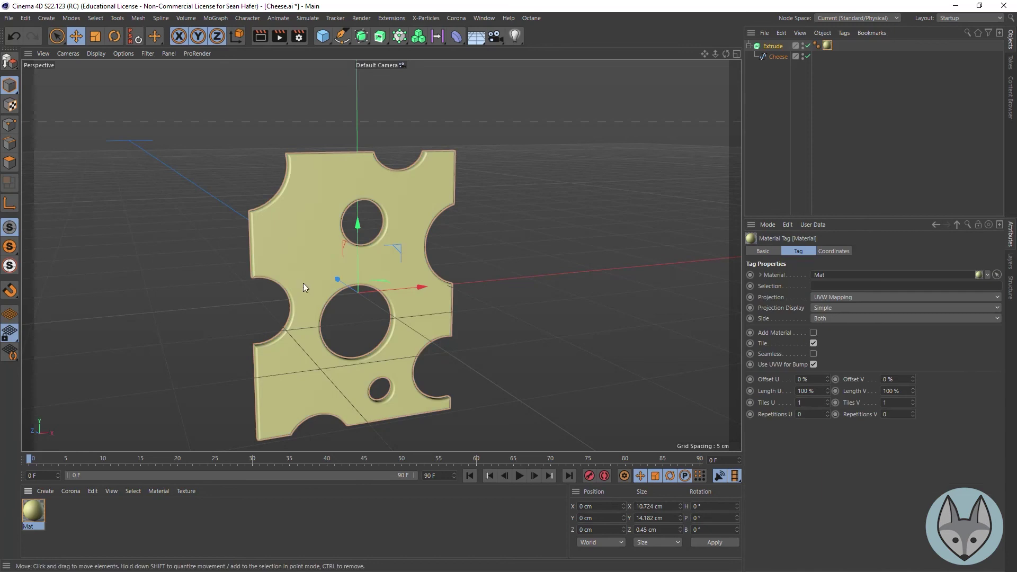
left_click(278, 37)
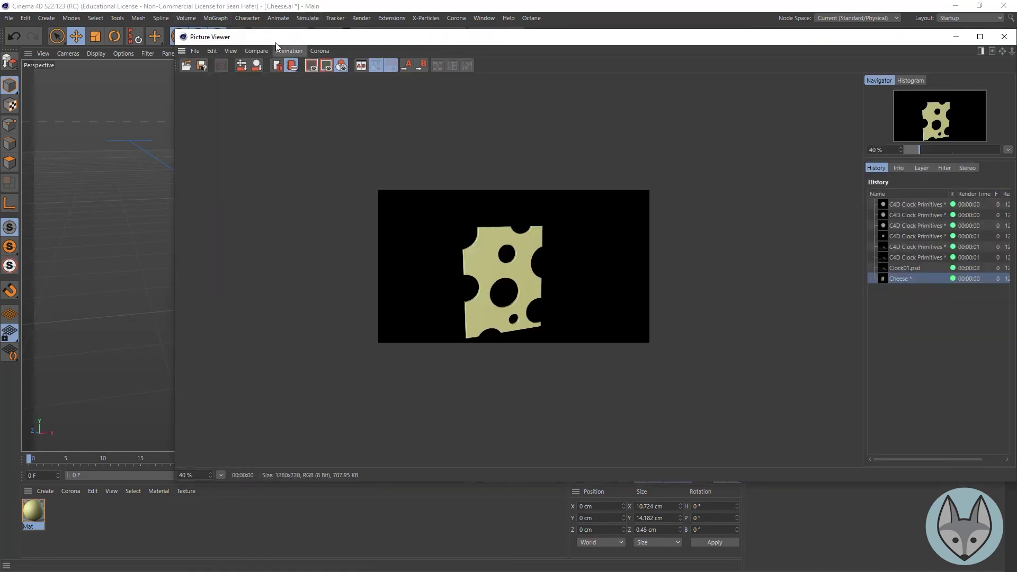
left_click(1005, 37)
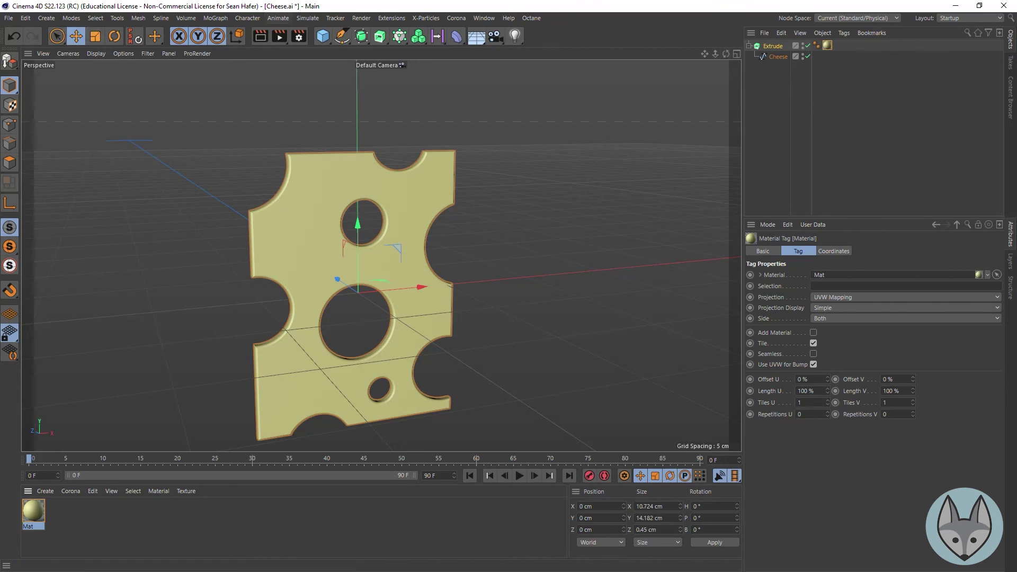
- Disable both the Extrude generator and its Cheese spline so the slice is hidden
left_click(808, 46)
left_click(808, 46)
left_click(809, 46)
left_click(807, 56)
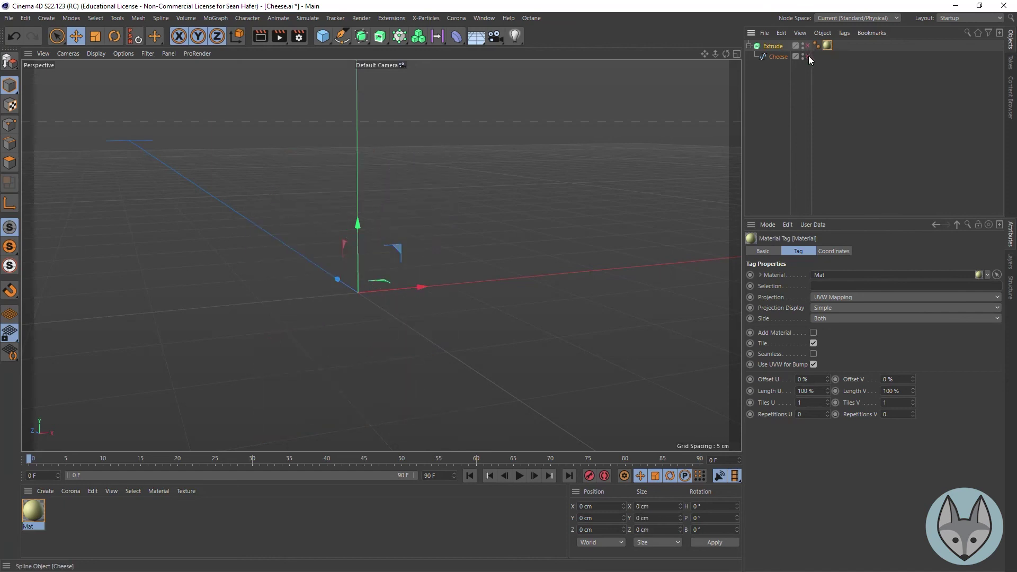
- Maximize the Front view and add an n-Side spline at the origin, framed in the view
left_click(736, 54)
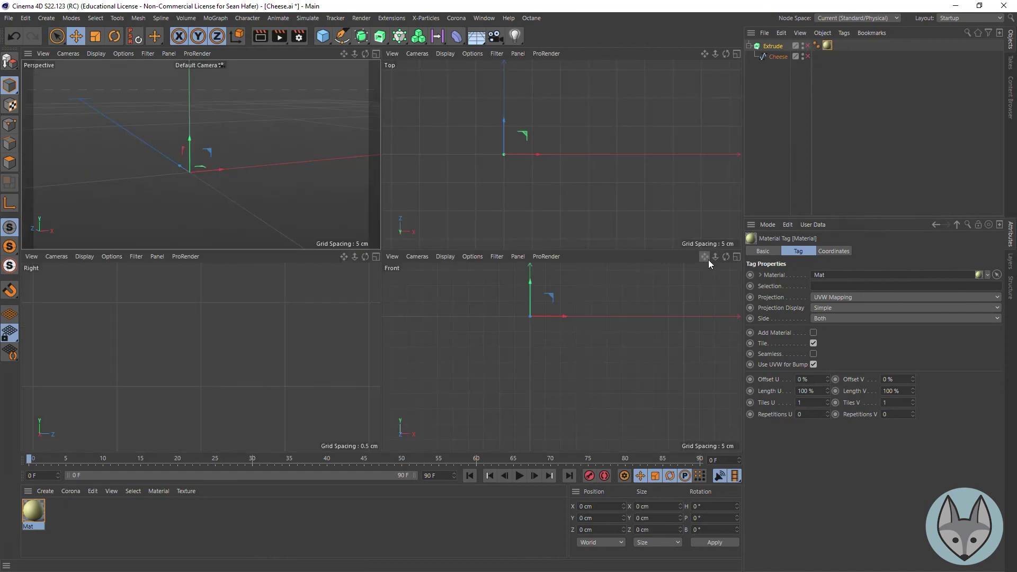
left_click(736, 256)
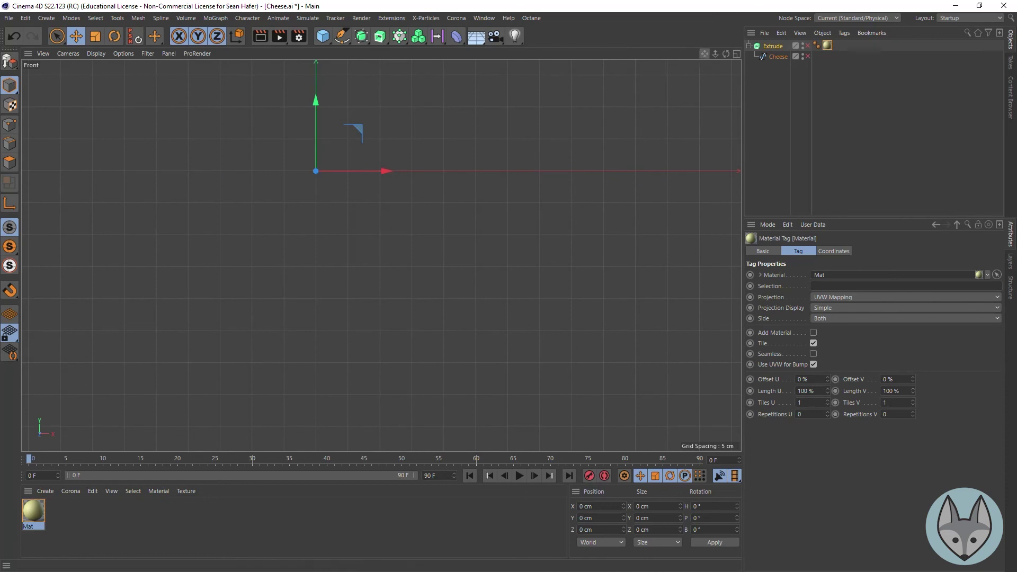
left_click(323, 36)
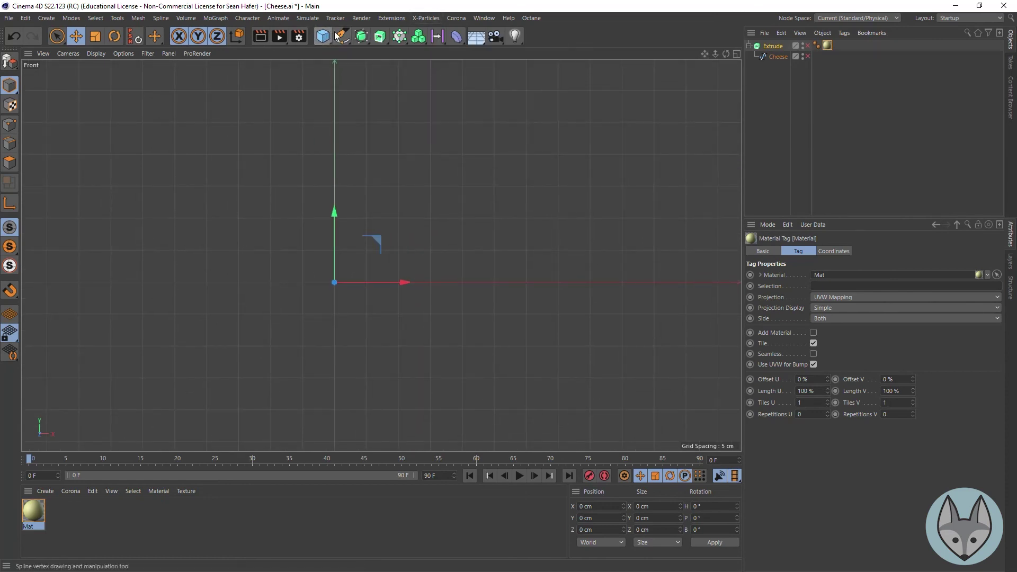
left_click(343, 37)
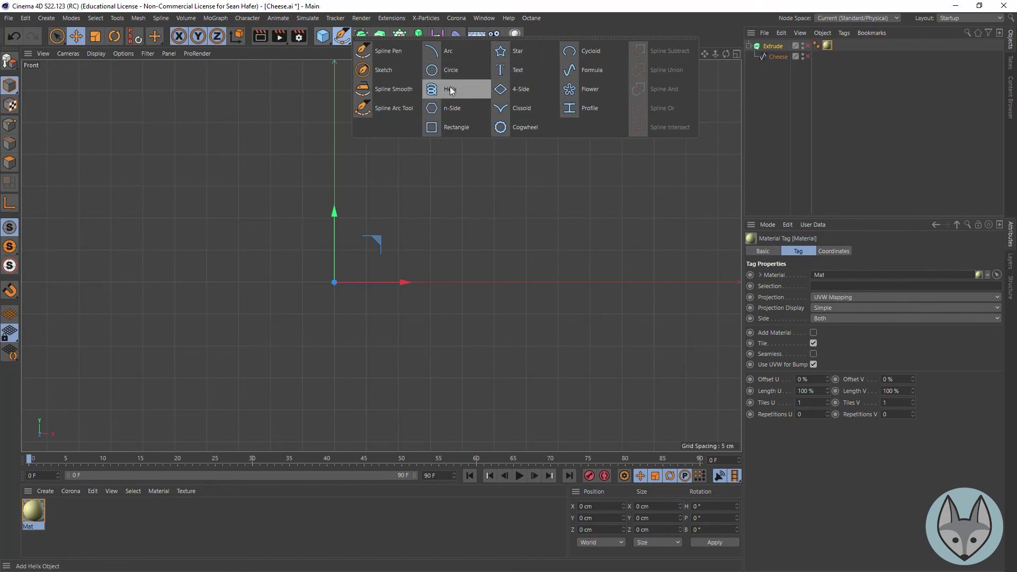
left_click(459, 109)
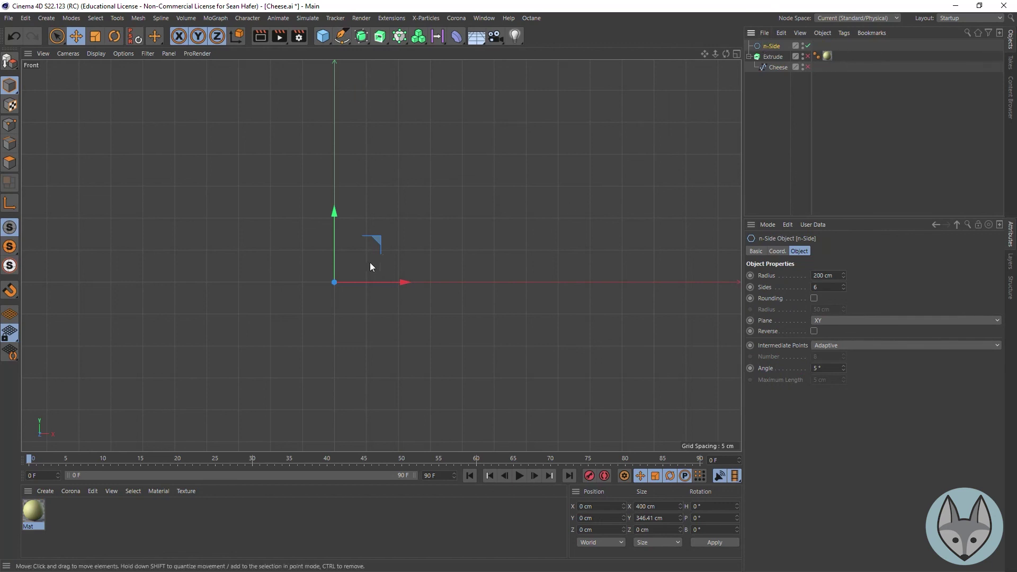
key("h")
mouse_move(715, 54)
left_mouse_down()
mouse_move(689, 53)
mouse_move(699, 54)
left_mouse_up()
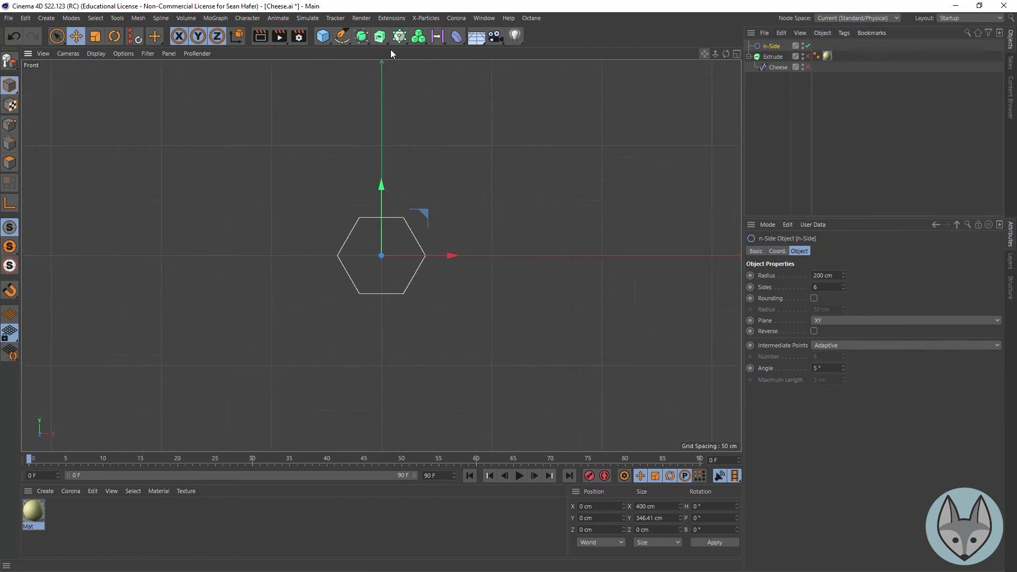
- Add a Circle spline at the origin and scale it to about 183 cm in diameter inside the hexagon
left_click(341, 42)
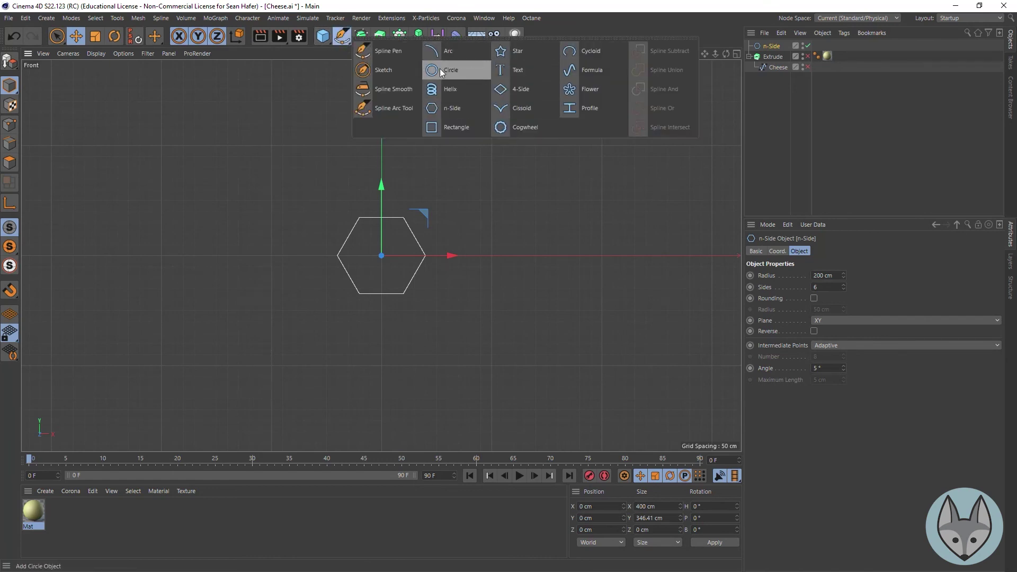
left_click(473, 70)
key("t")
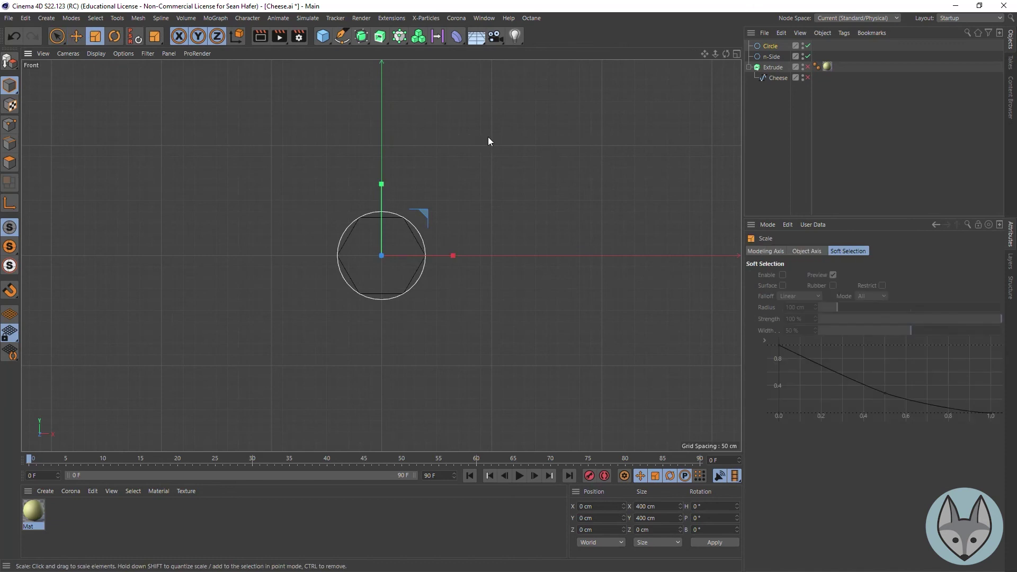
left_click_drag(570, 161, 408, 240)
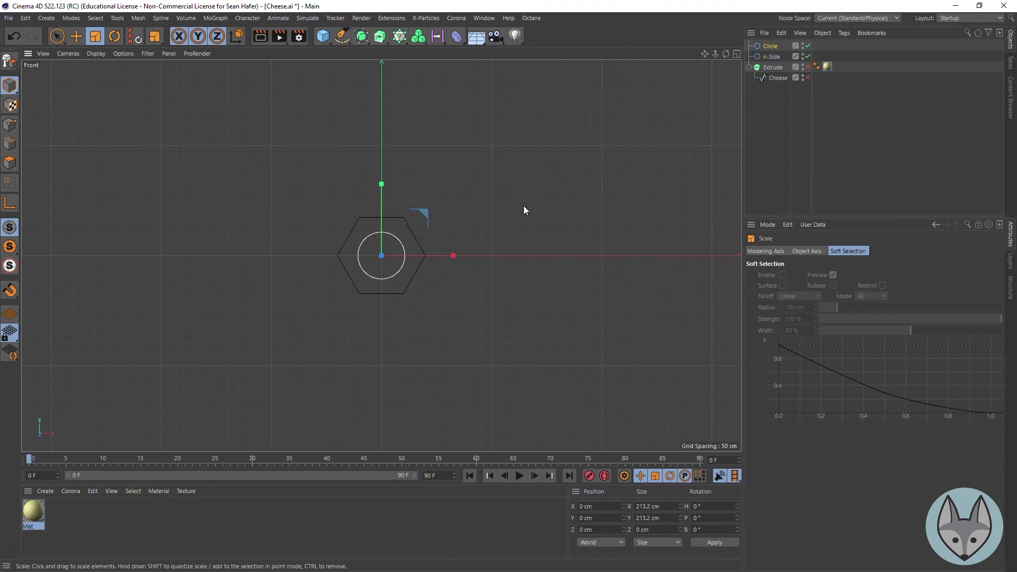
left_click_drag(581, 157, 529, 174)
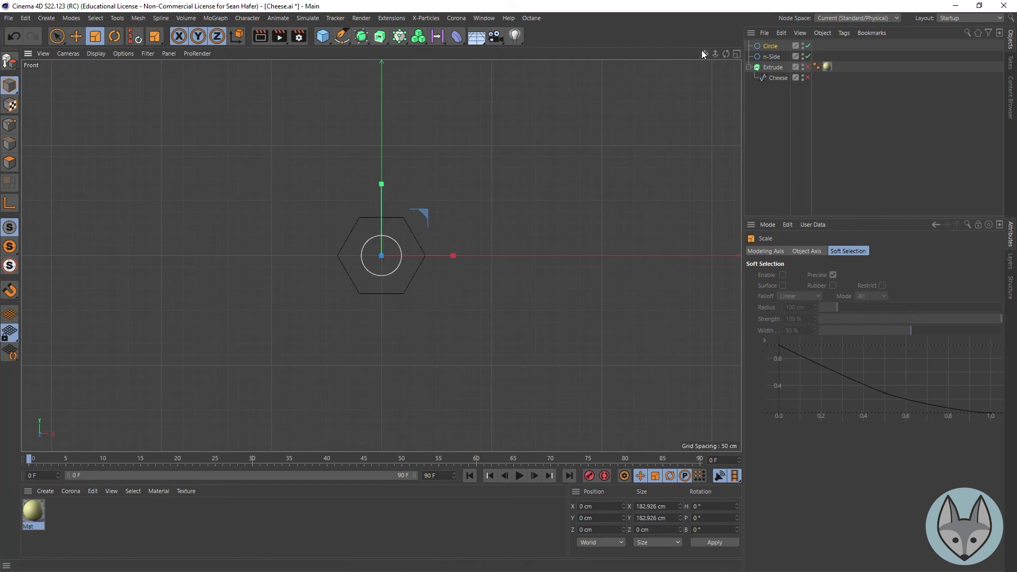
- Merge the n-Side and Circle splines into one spline with Connect Objects + Delete
left_click_drag(715, 53, 747, 53)
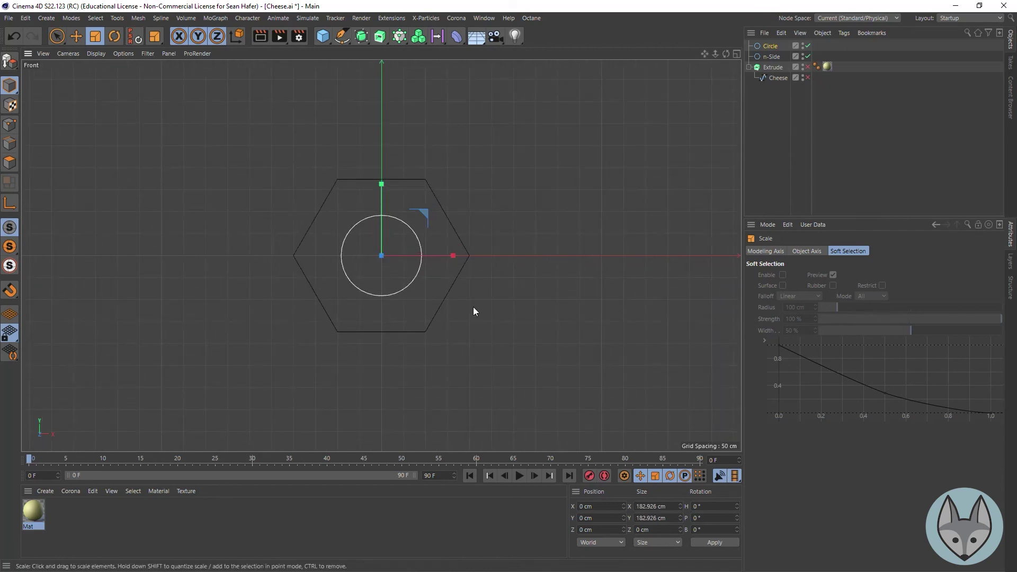
left_click(769, 56)
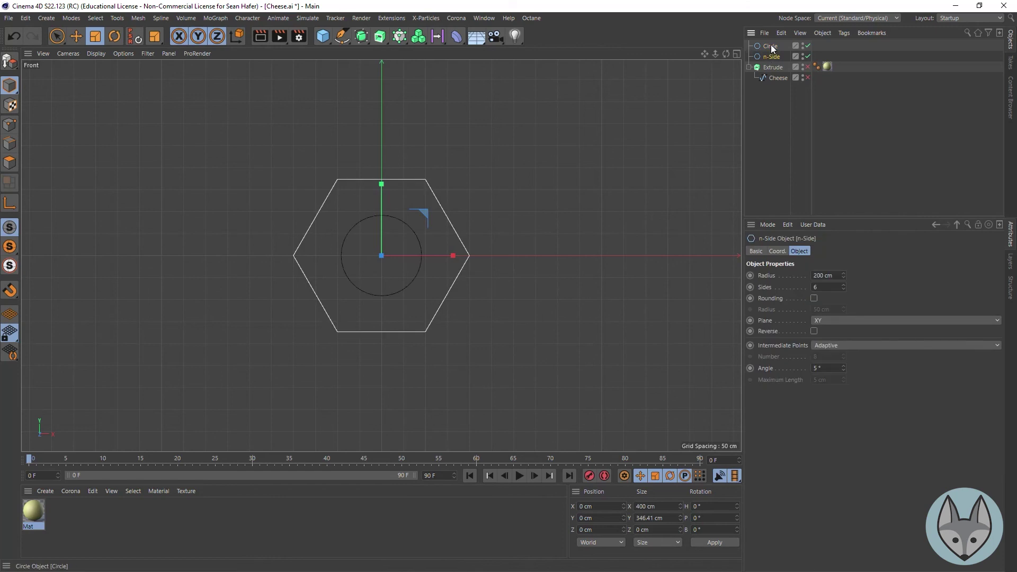
left_click(771, 47, "ctrl")
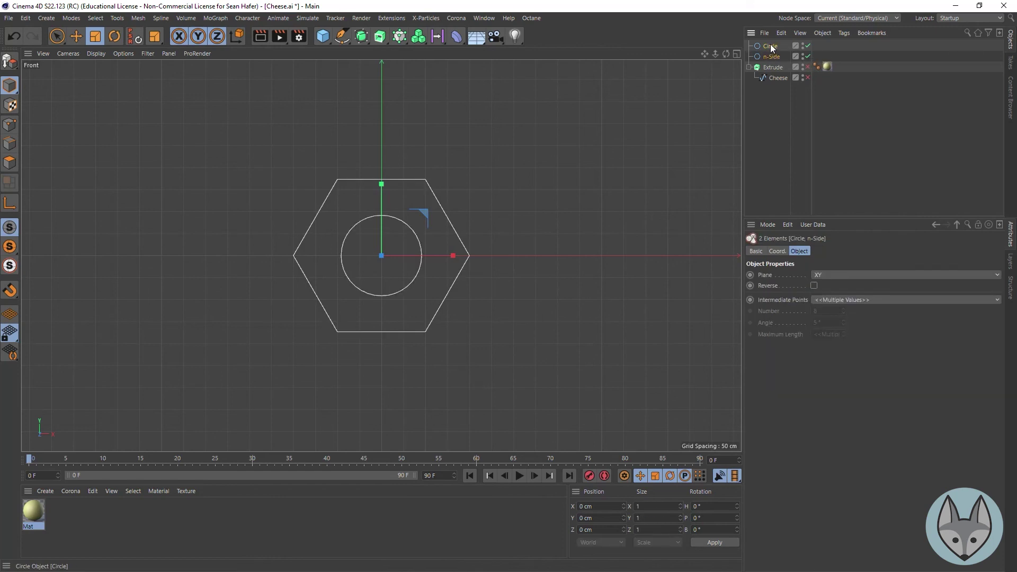
right_click(770, 46)
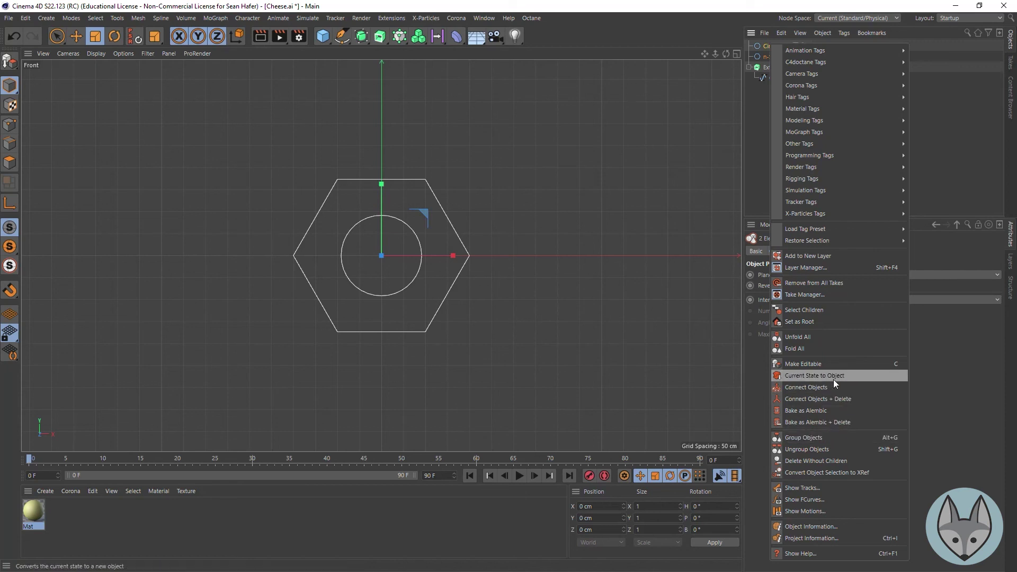
left_click(835, 400)
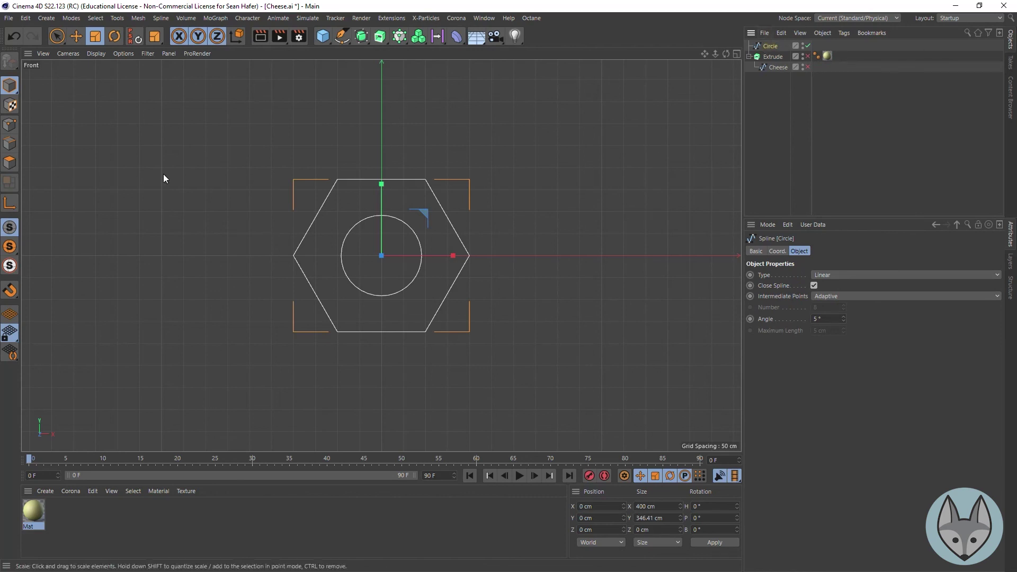
- Parent the merged spline to a new Extrude generator and give both caps a Round bevel of about 4.24 cm
left_click(9, 125)
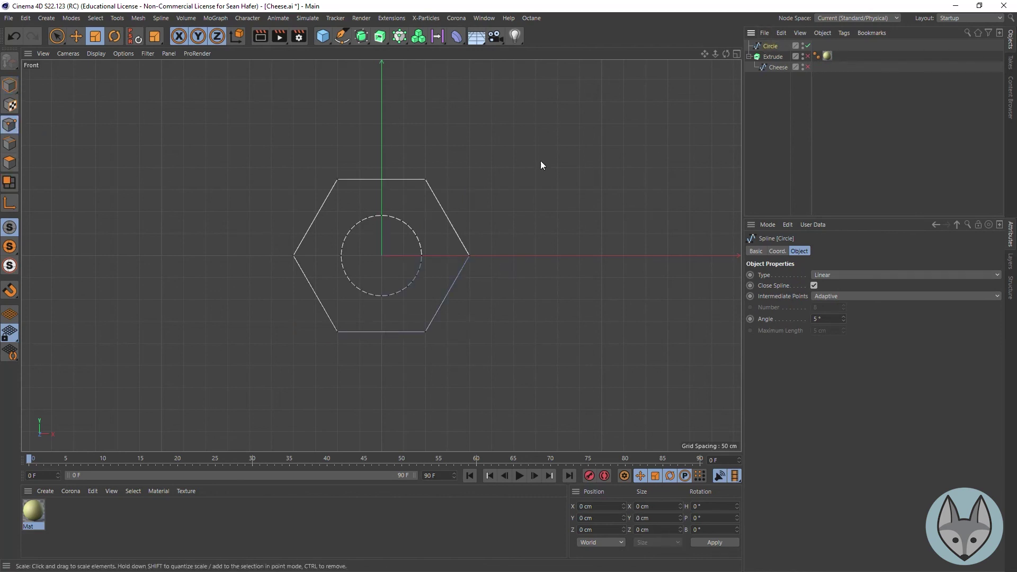
mouse_move(715, 54)
left_mouse_down()
mouse_move(705, 69)
mouse_move(775, 61)
left_mouse_up()
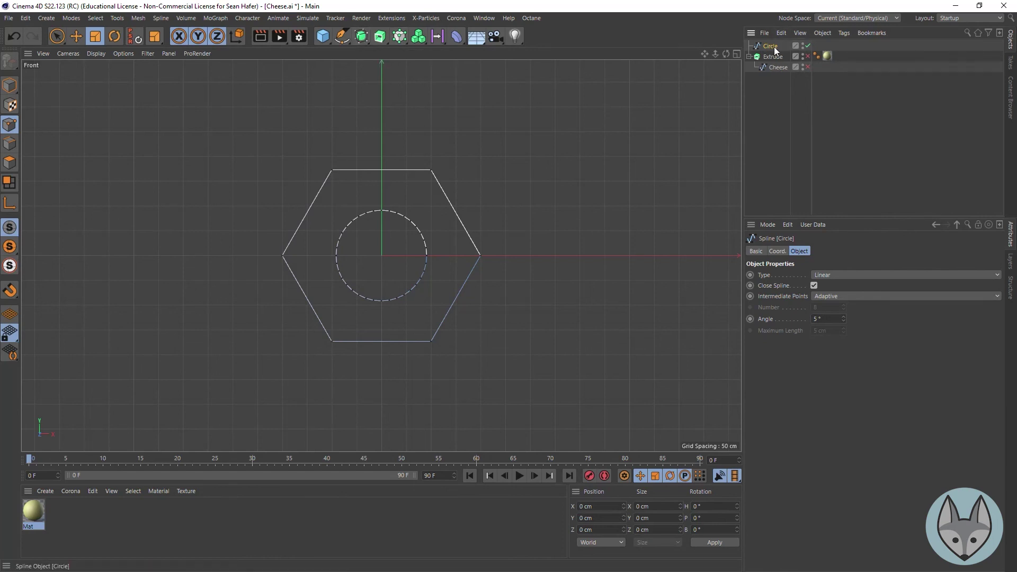
left_click(381, 38, "alt")
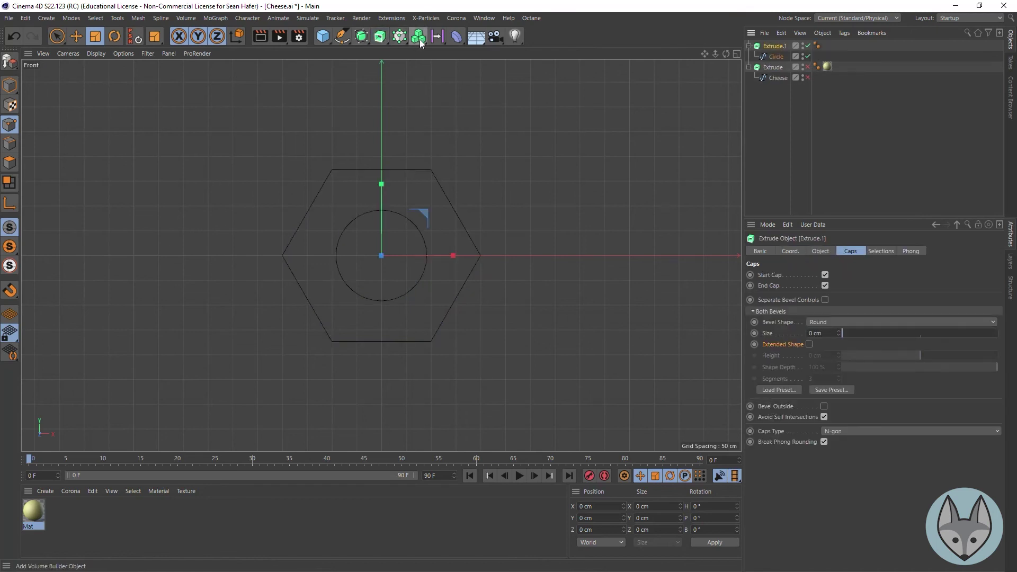
left_click(737, 53)
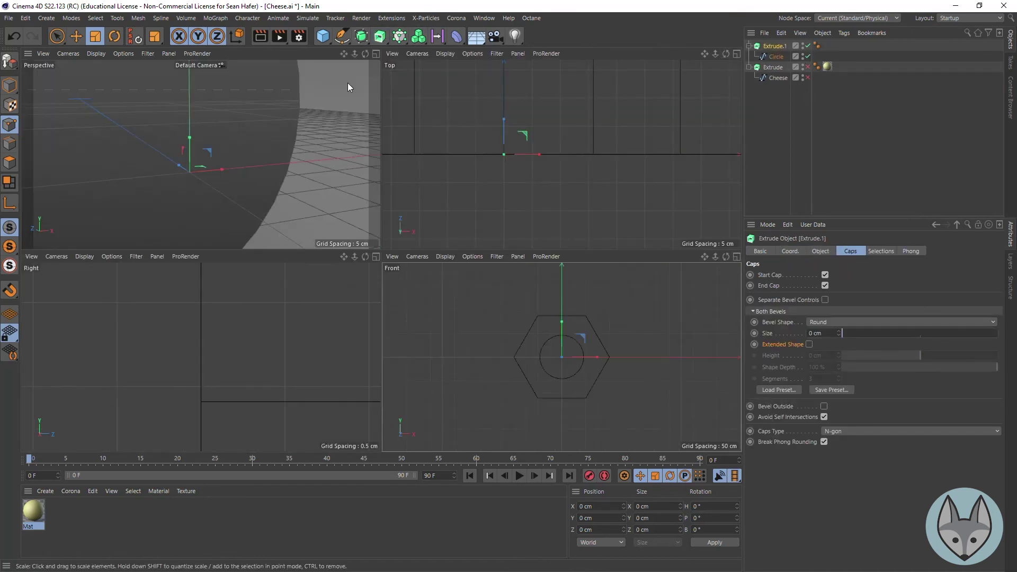
left_click_drag(343, 55, 286, 95)
scroll(201, 155, "down", 5)
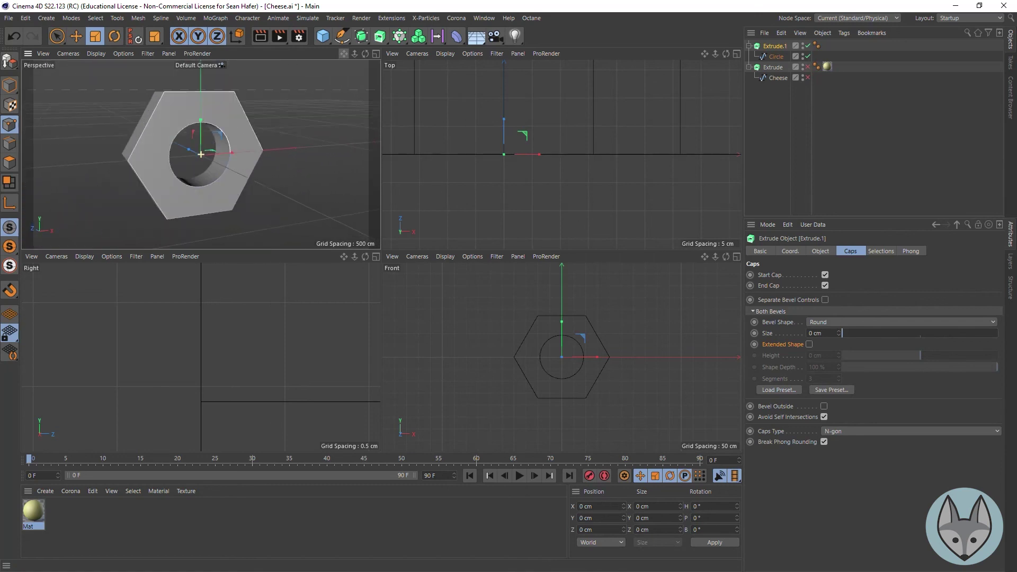
left_click_drag(366, 54, 711, 91)
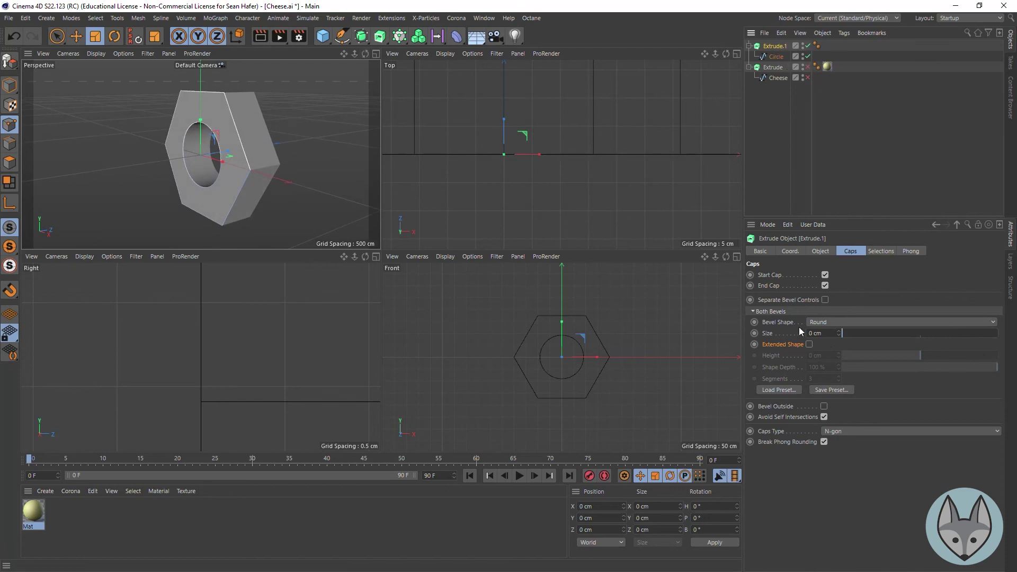
left_click_drag(841, 337, 850, 340)
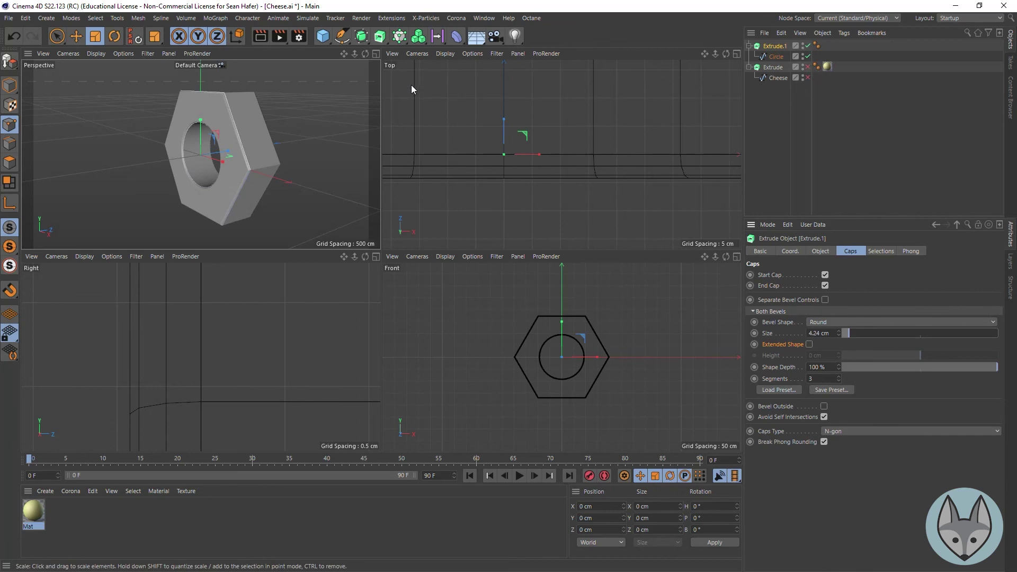
- Disable the nut's Extrude generator, select the hexagon's six corner points on the Circle spline with Live Selection, and activate Chamfer
left_click(736, 257)
key("o")
key("h")
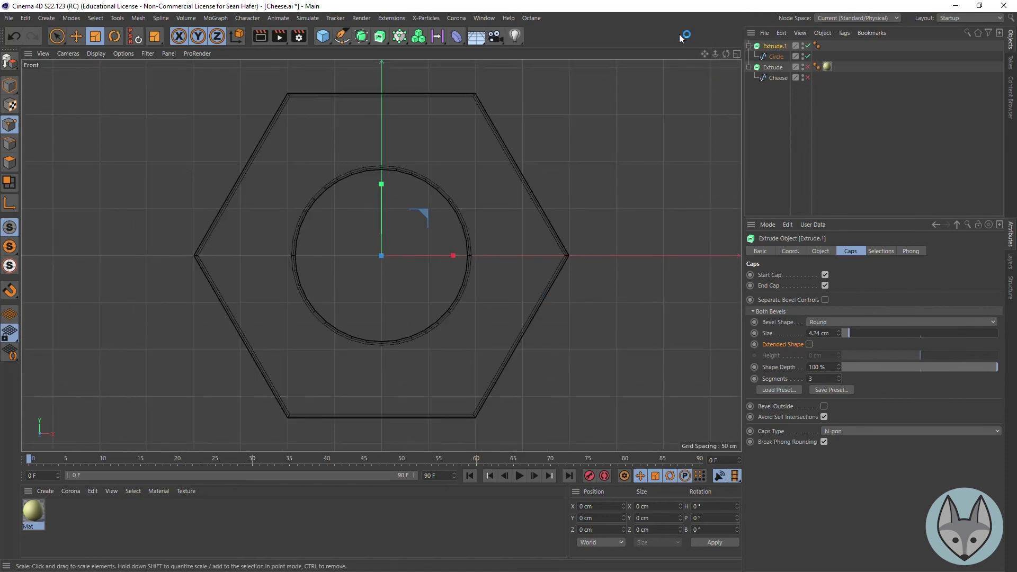
left_click(776, 56)
left_click(809, 46)
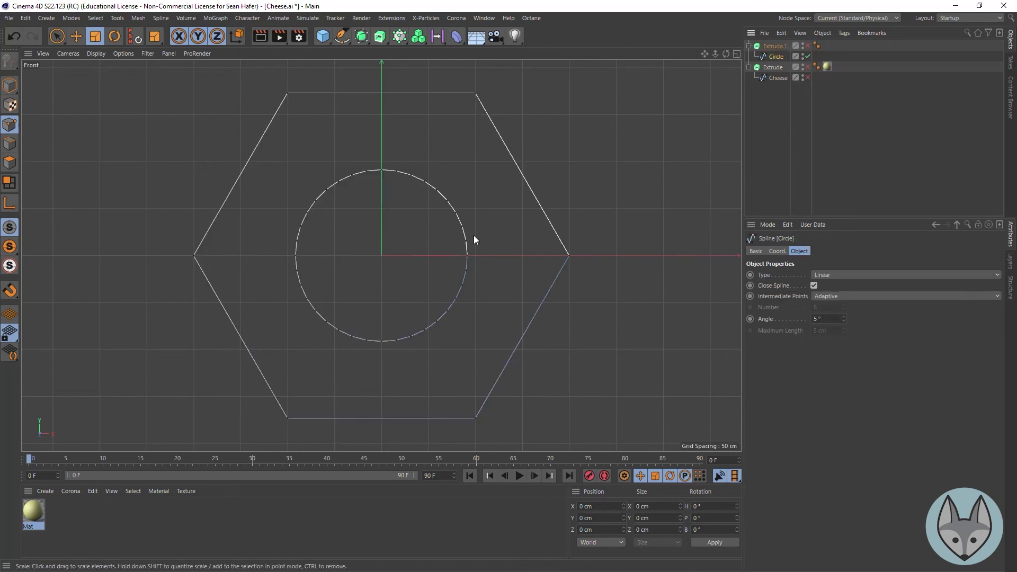
left_click(54, 43)
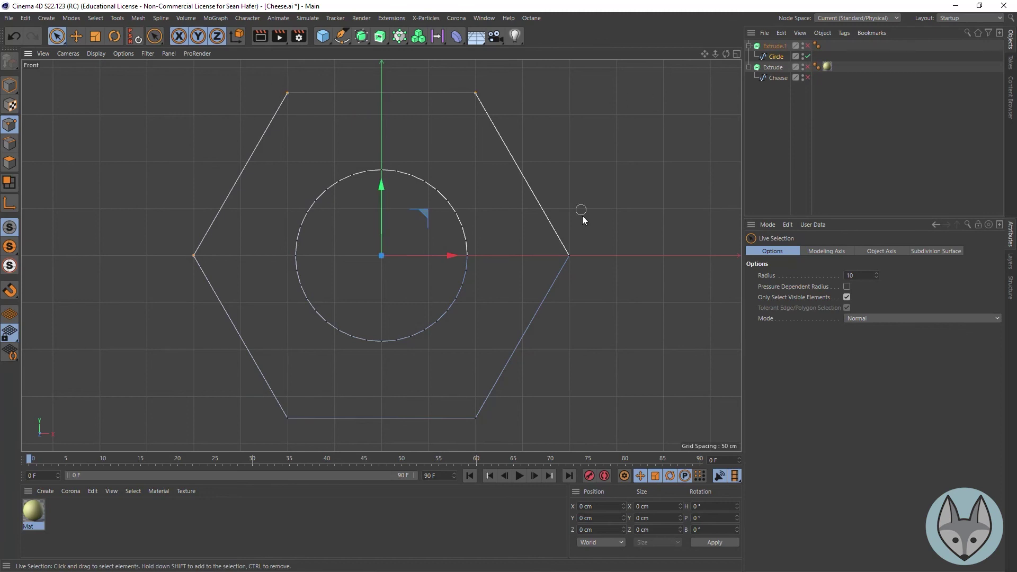
left_click(569, 256, "shift")
left_click(287, 419, "shift")
right_click(626, 132)
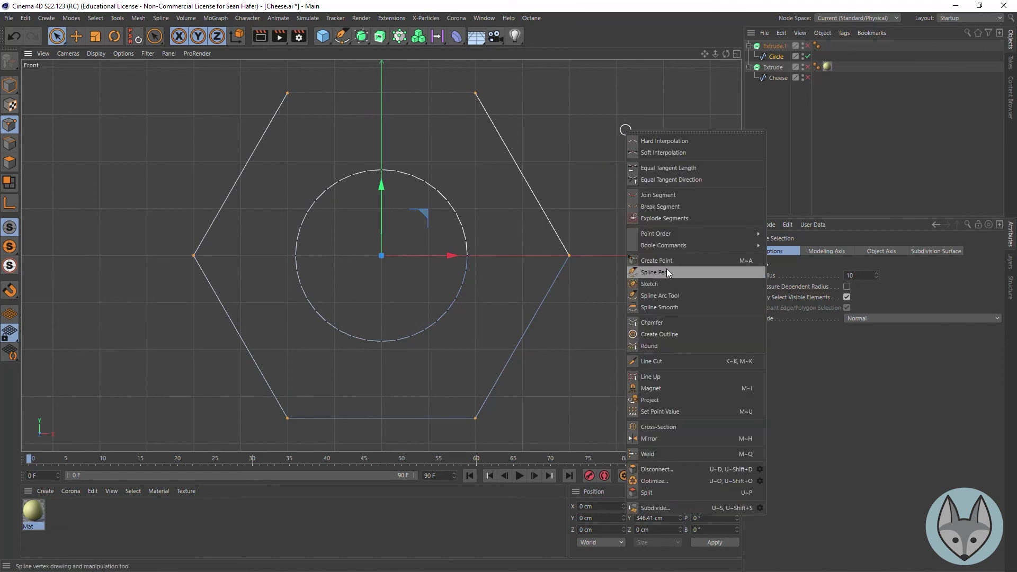
left_click(657, 324)
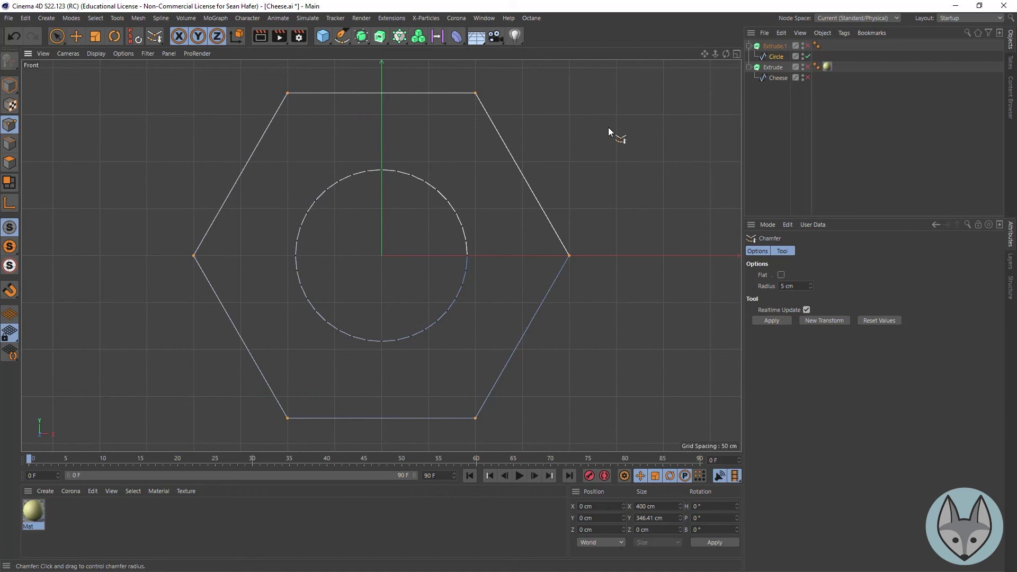
left_click_drag(811, 286, 811, 254)
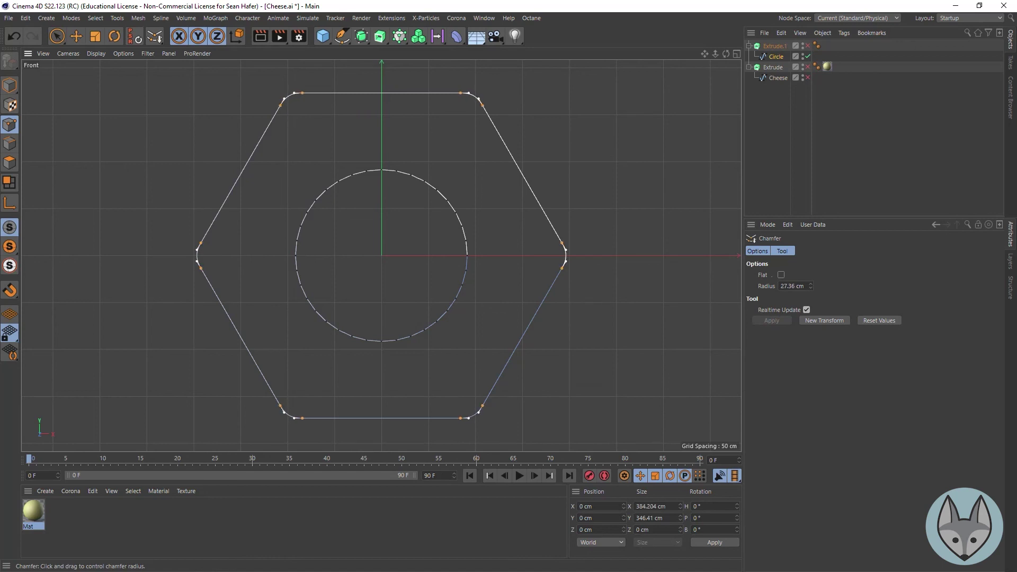
mouse_move(471, 100)
left_mouse_down()
mouse_move(440, 101)
mouse_move(475, 100)
left_mouse_up()
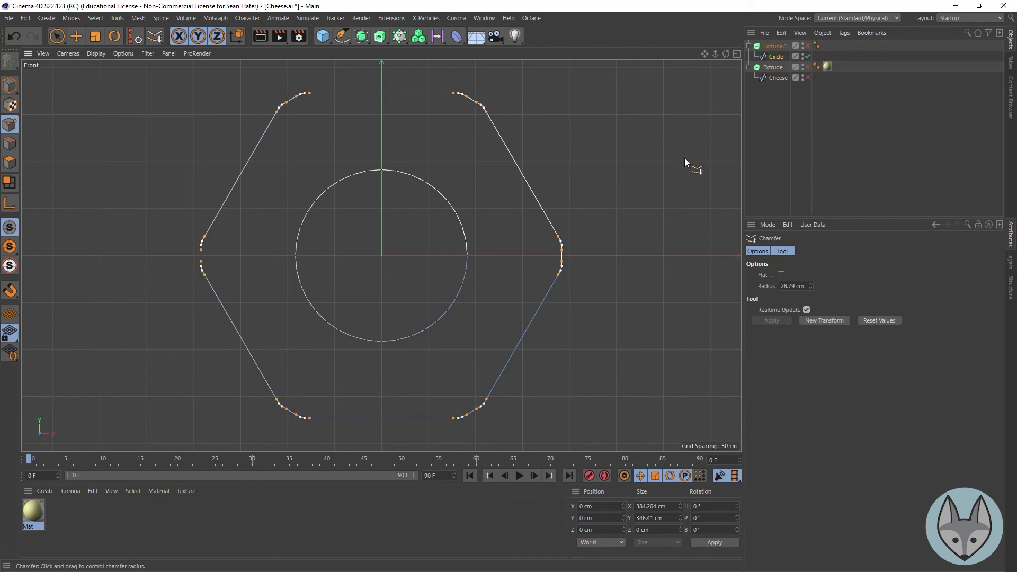
key("ctrl+z")
- Chamfer the hexagon's six corner points with a radius of 10 cm, then return to Model mode
left_click_drag(580, 117, 605, 117)
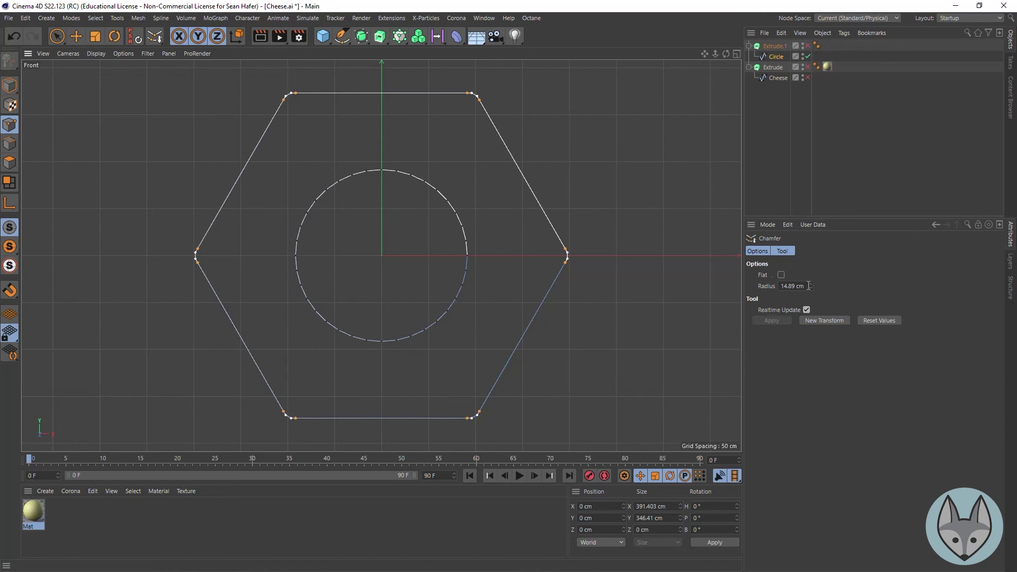
left_click_drag(809, 286, 747, 291)
type("10")
key("Return")
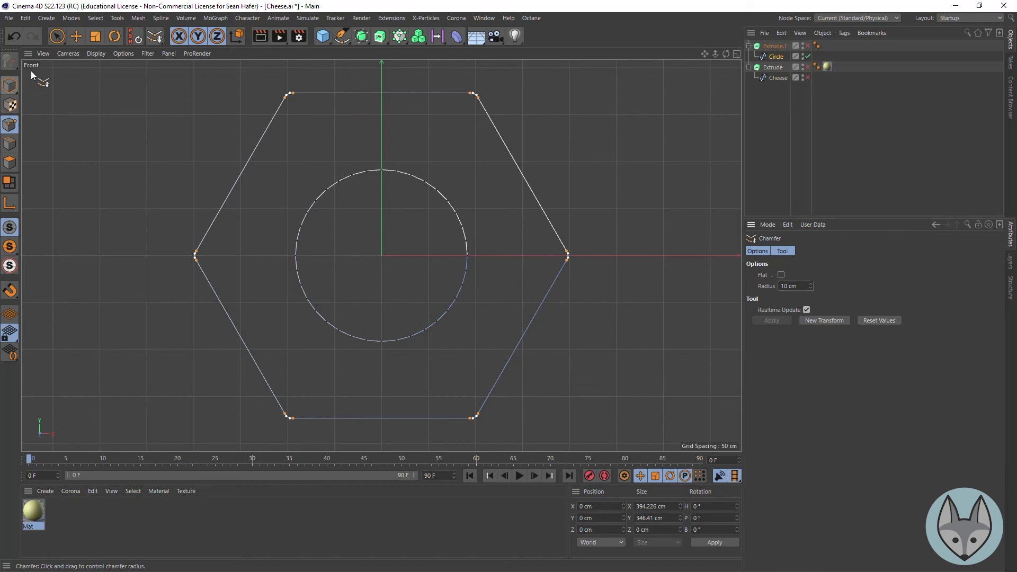
left_click(56, 36)
left_click(10, 85)
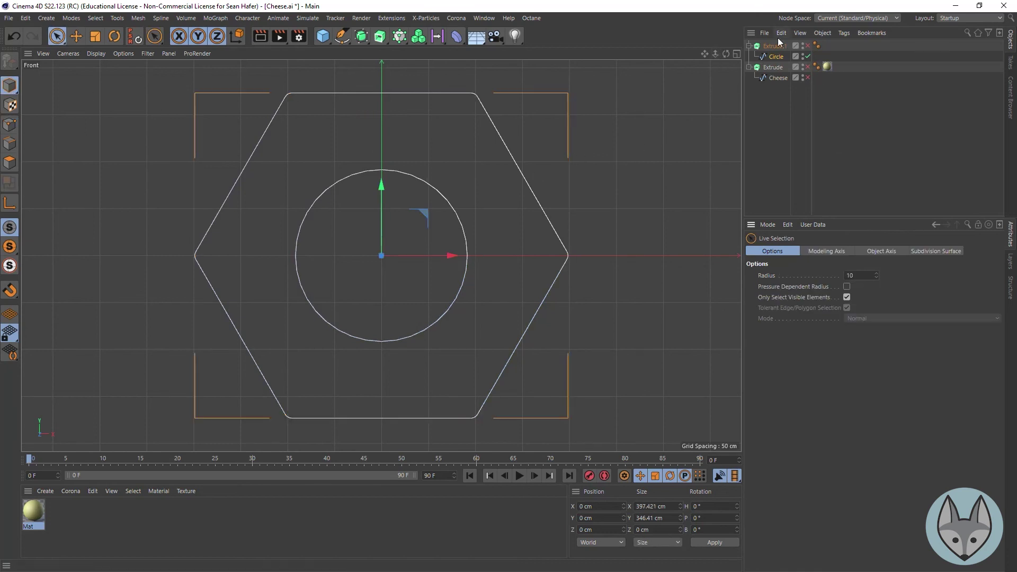
- Re-enable the nut's Extrude generator and render the nut to the Picture Viewer, closing that window after checking it
left_click(808, 46)
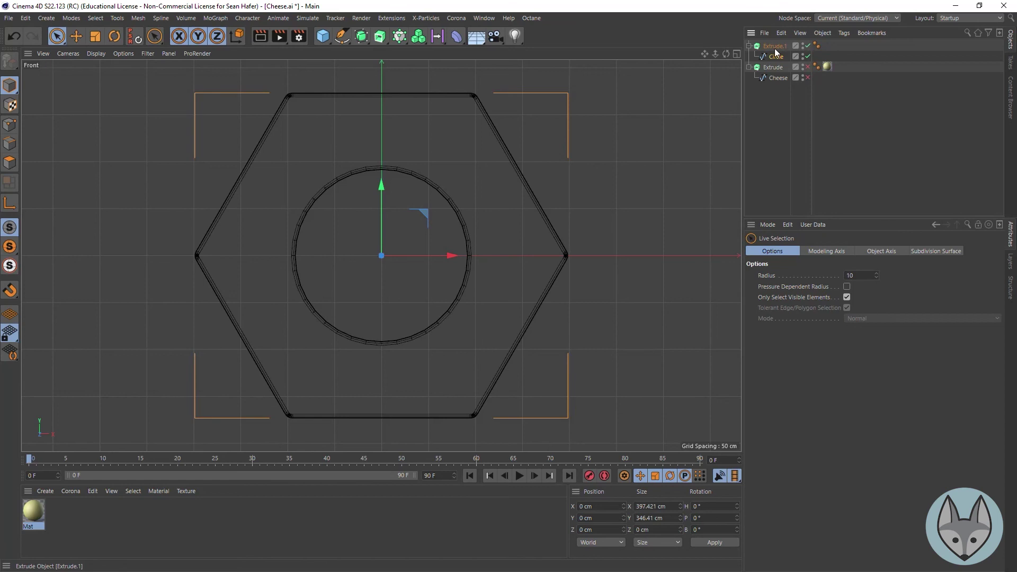
left_click(736, 54)
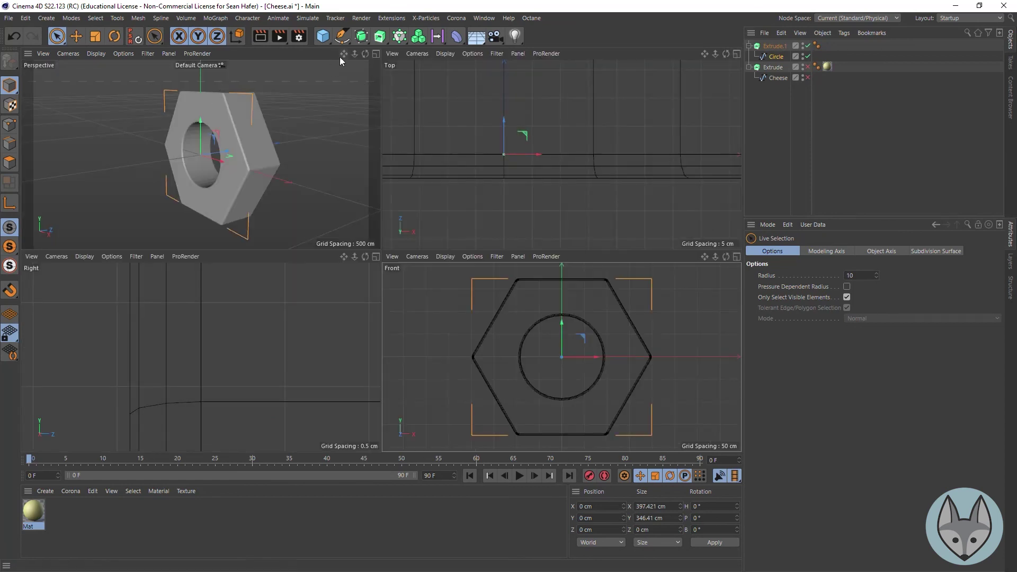
left_click(260, 36)
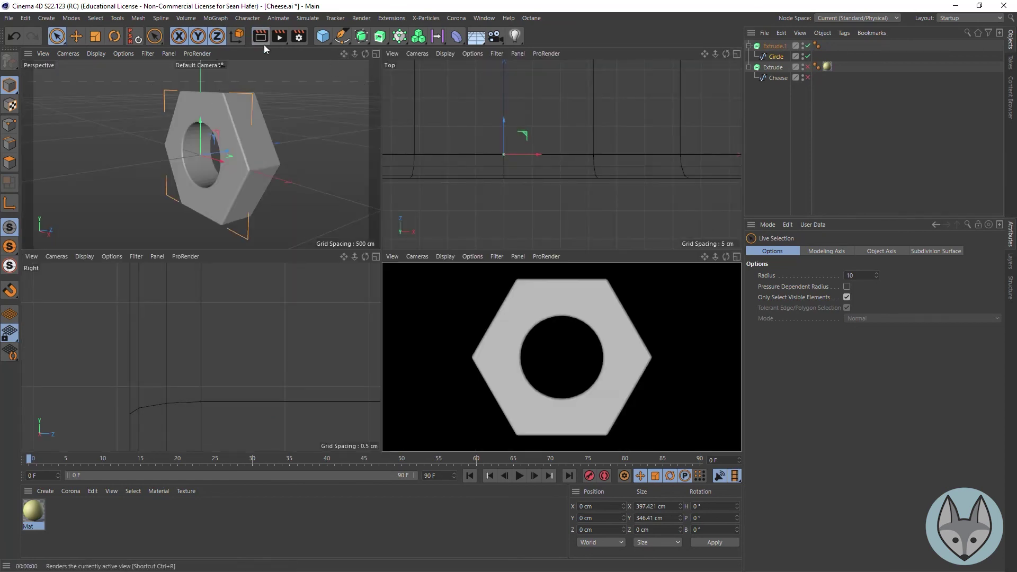
left_click(279, 36)
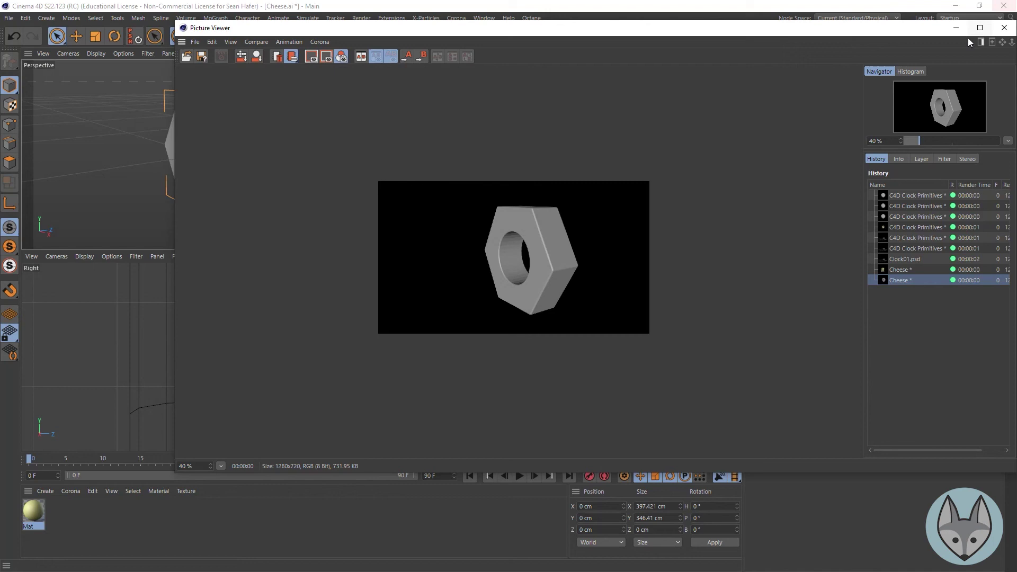
left_click(1005, 28)
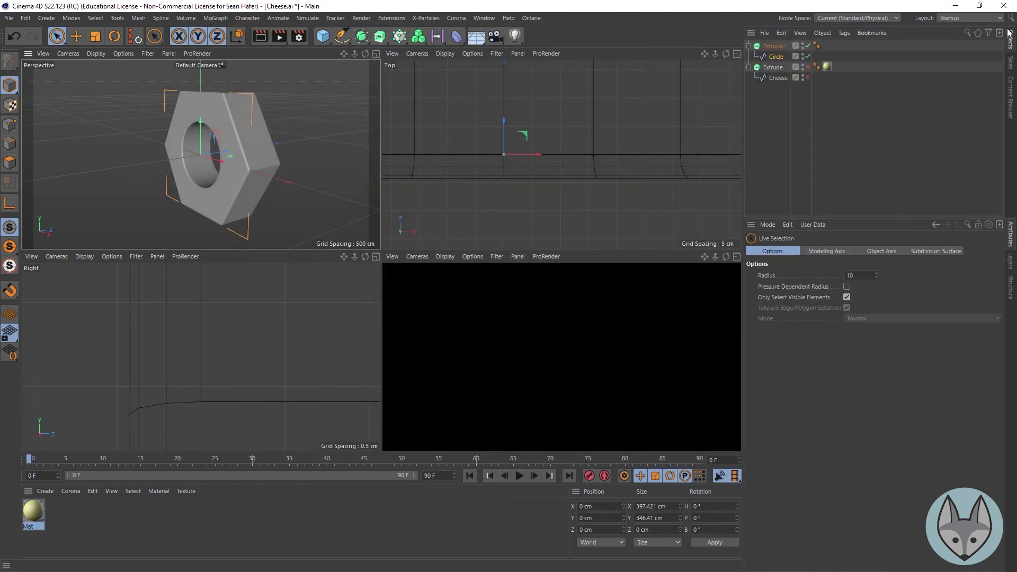